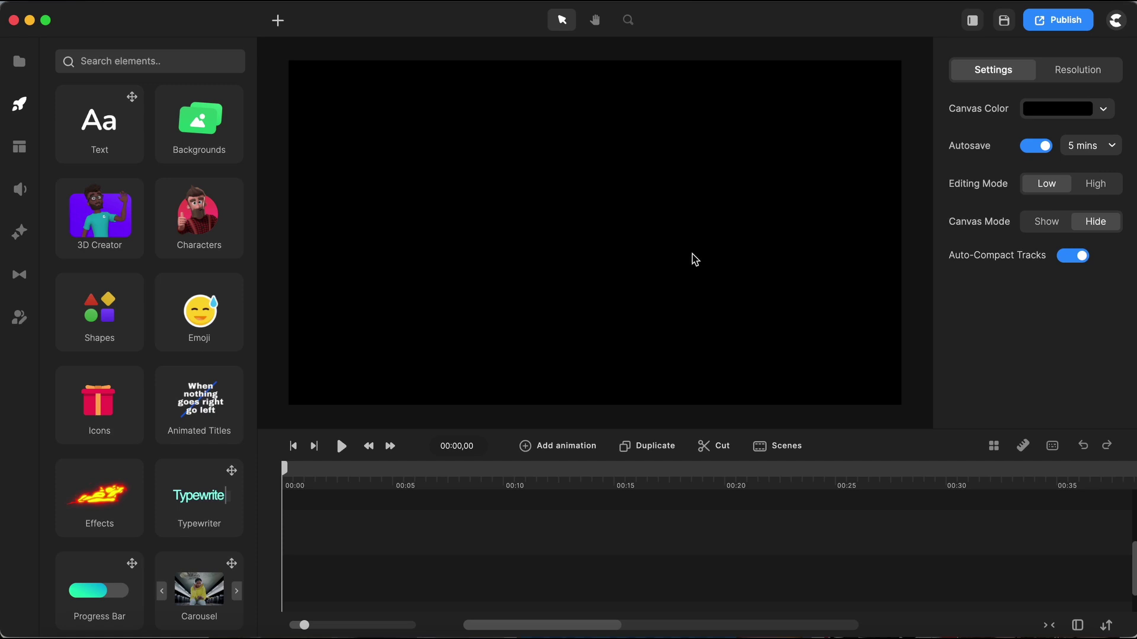
Step: Add a new text layer and extend its clip to end at 00:20
{"action": "left_click", "coordinate": [278, 20]}
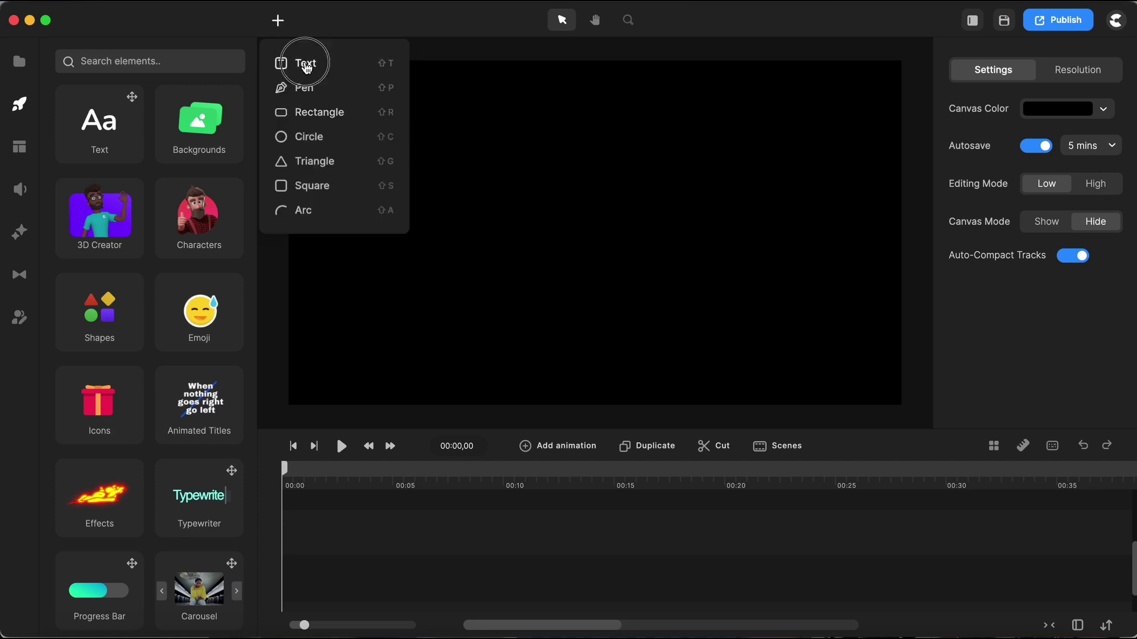
{"action": "left_click", "coordinate": [305, 62]}
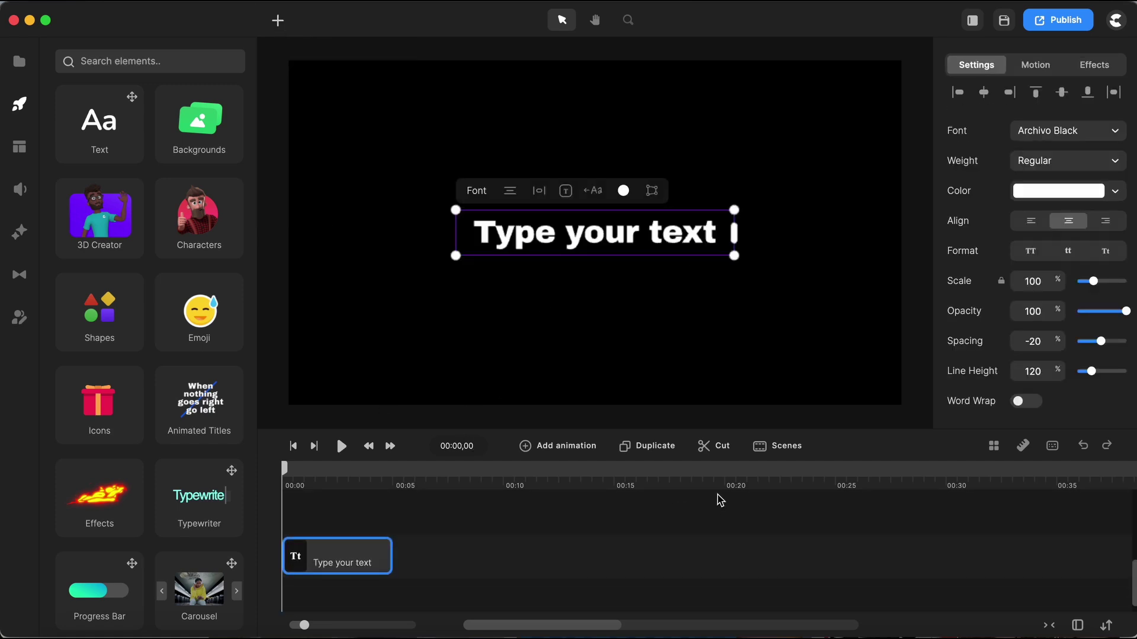
{"action": "left_click", "coordinate": [725, 490]}
{"action": "left_click_drag", "start_coordinate": [388, 559], "coordinate": [724, 570]}
{"action": "left_click", "coordinate": [292, 445]}
Step: Change the text to MOTION, set letter spacing to 100, and scale it to about 196%
{"action": "double_click", "coordinate": [595, 234]}
{"action": "type", "text": "MOTION"}
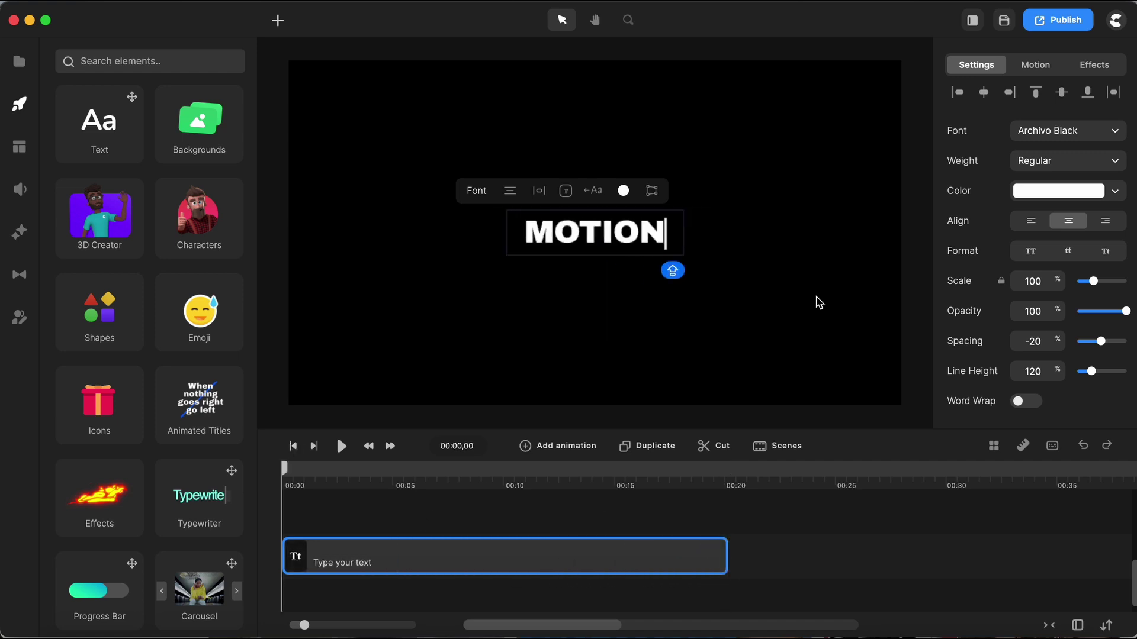
{"action": "double_click", "coordinate": [1034, 342]}
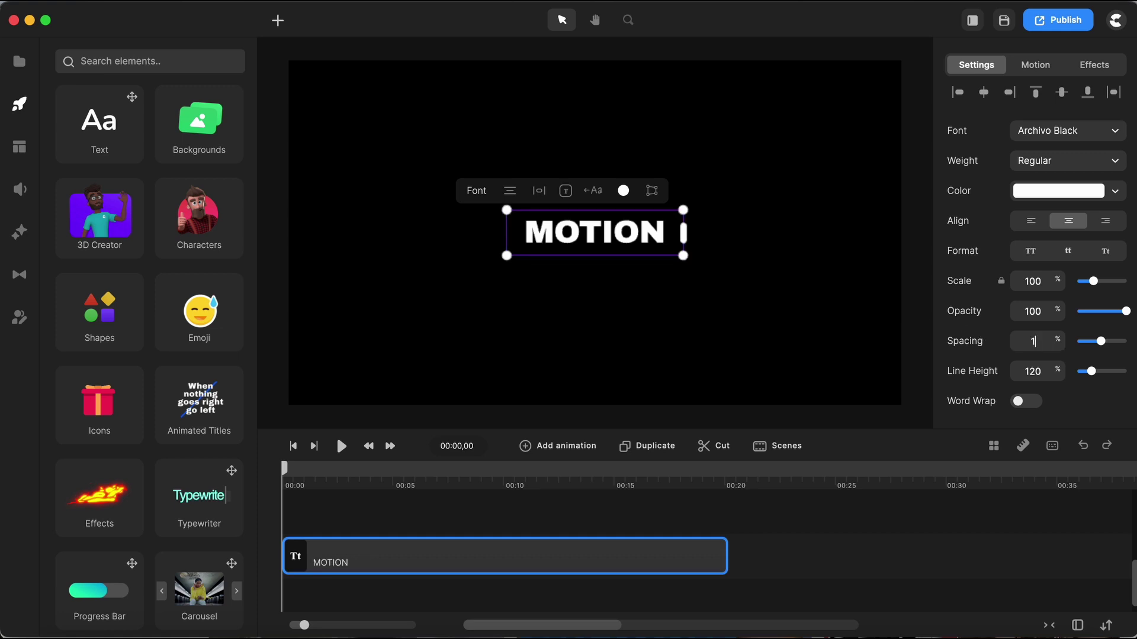
{"action": "type", "text": "100"}
{"action": "left_click", "coordinate": [1033, 372]}
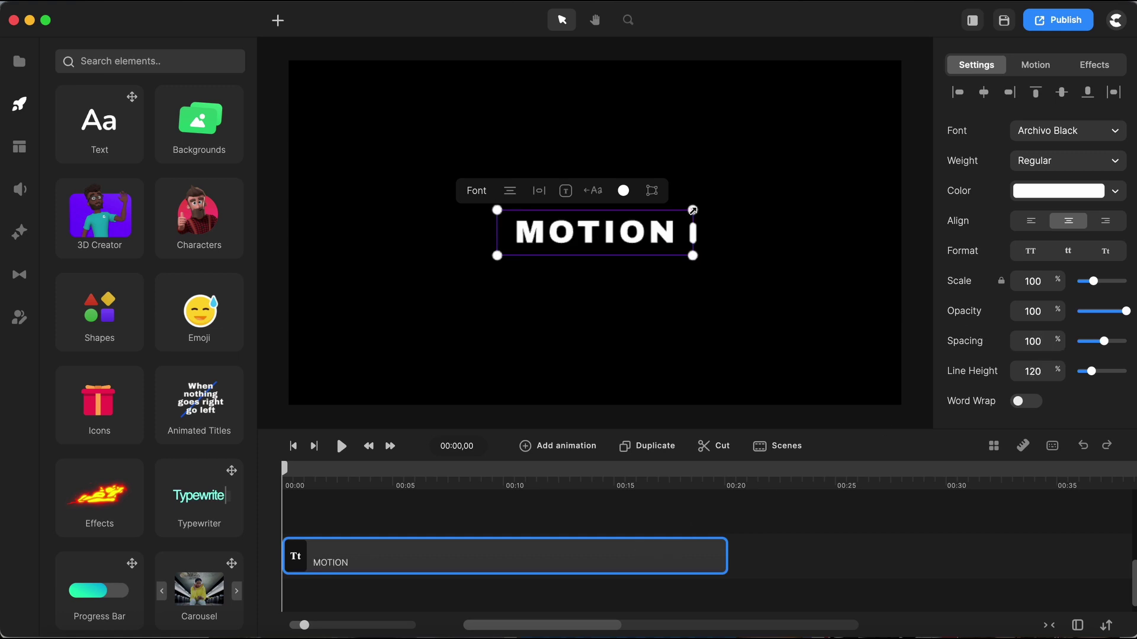
{"action": "left_click_drag", "start_coordinate": [692, 210], "coordinate": [769, 168]}
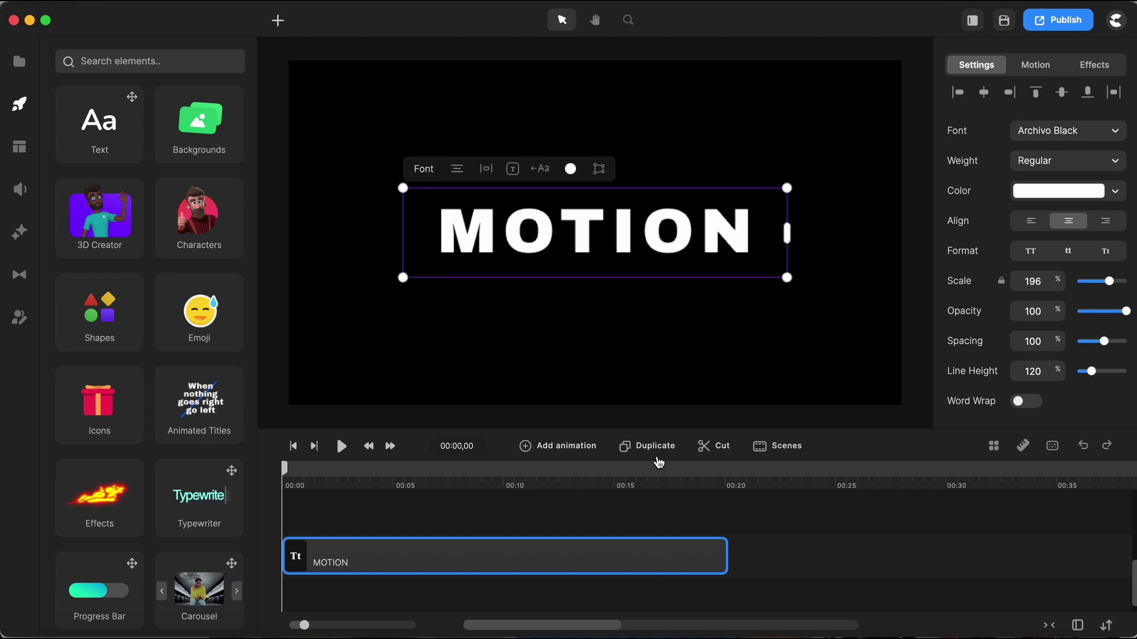
Step: Duplicate the MOTION layer and make the copy's text yellow (fefe00)
{"action": "left_click", "coordinate": [658, 450]}
{"action": "scroll", "coordinate": [520, 558], "scroll_direction": "down", "scroll_amount": 1}
{"action": "left_click", "coordinate": [518, 566]}
{"action": "left_click", "coordinate": [1057, 192]}
{"action": "left_click", "coordinate": [944, 490]}
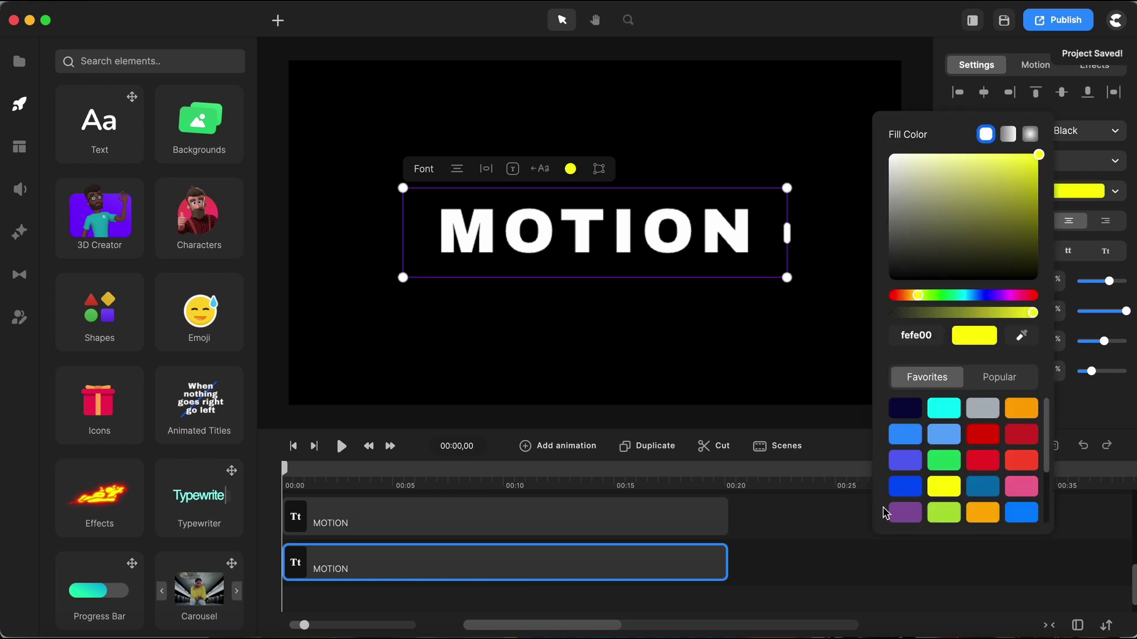
{"action": "left_click", "coordinate": [811, 525]}
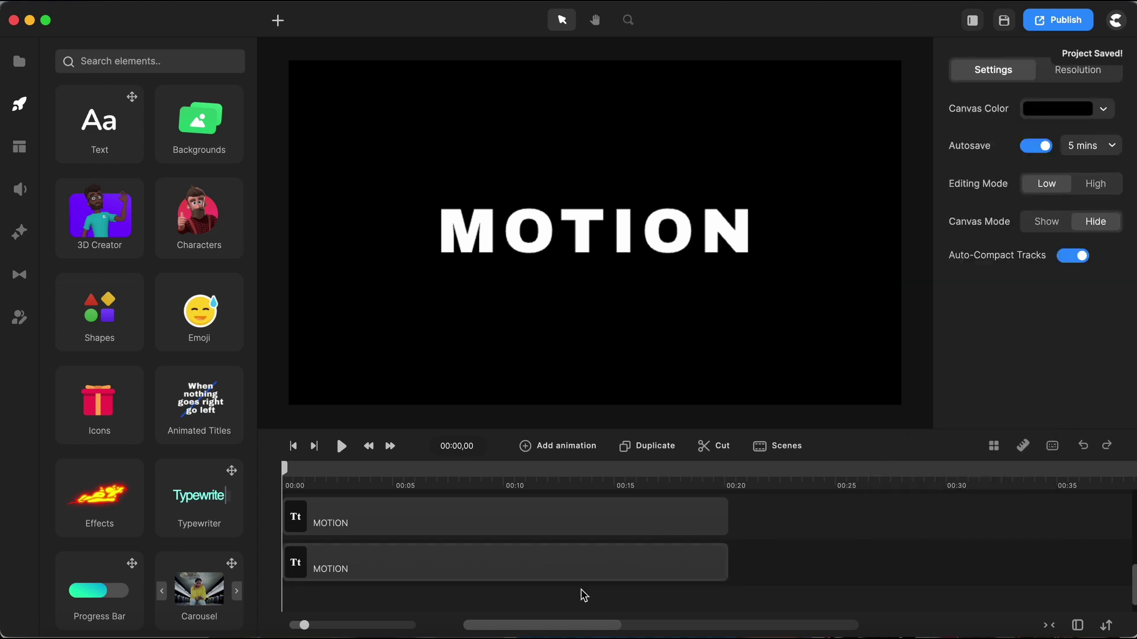
Step: Start renaming the yellow copy's clip by clearing its old name
{"action": "left_click", "coordinate": [581, 577]}
{"action": "right_click", "coordinate": [581, 576]}
{"action": "left_click", "coordinate": [614, 405]}
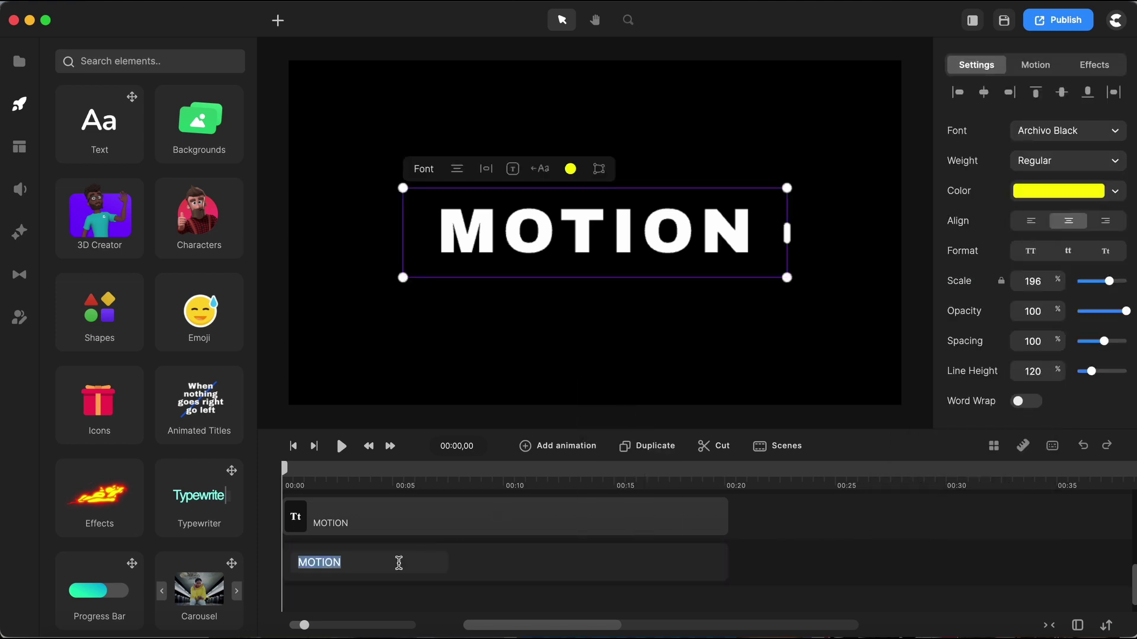
{"action": "key", "text": "BackSpace"}
Step: Name the yellow copy 'Guide Text', then duplicate white MOTION and change the copy to M
{"action": "type", "text": "Guide Text"}
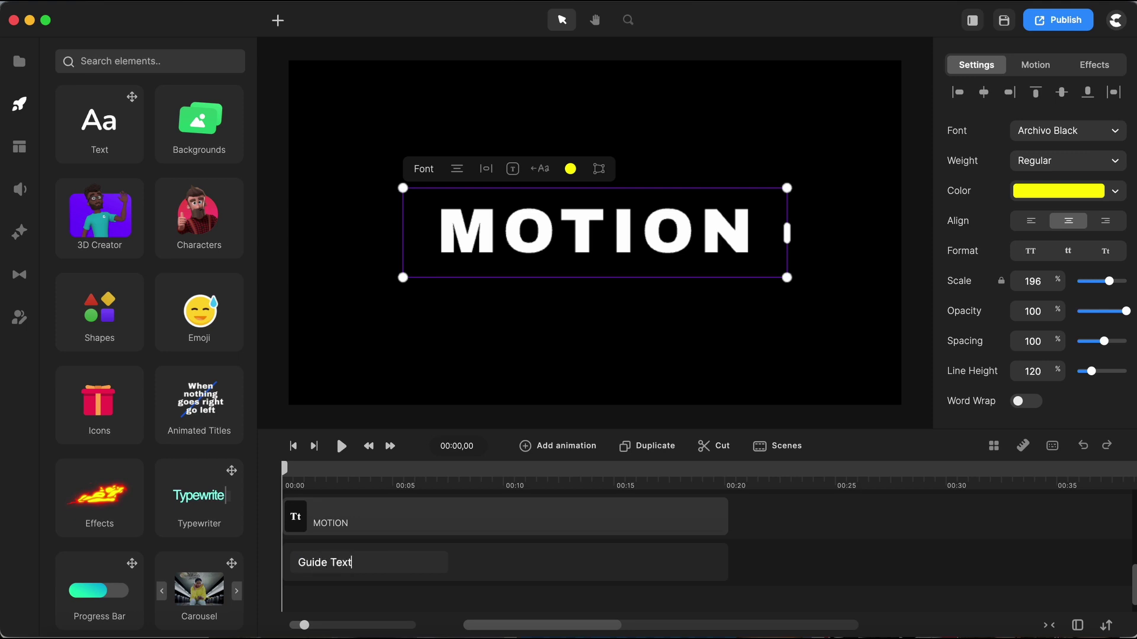
{"action": "left_click", "coordinate": [837, 521]}
{"action": "left_click", "coordinate": [482, 527]}
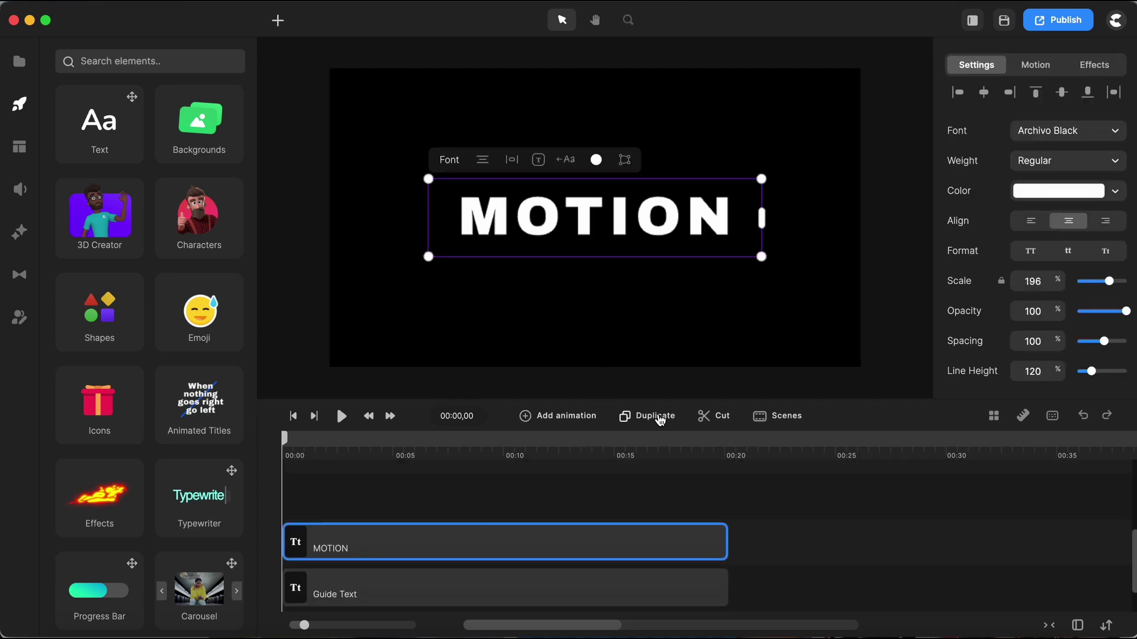
{"action": "left_click", "coordinate": [660, 418]}
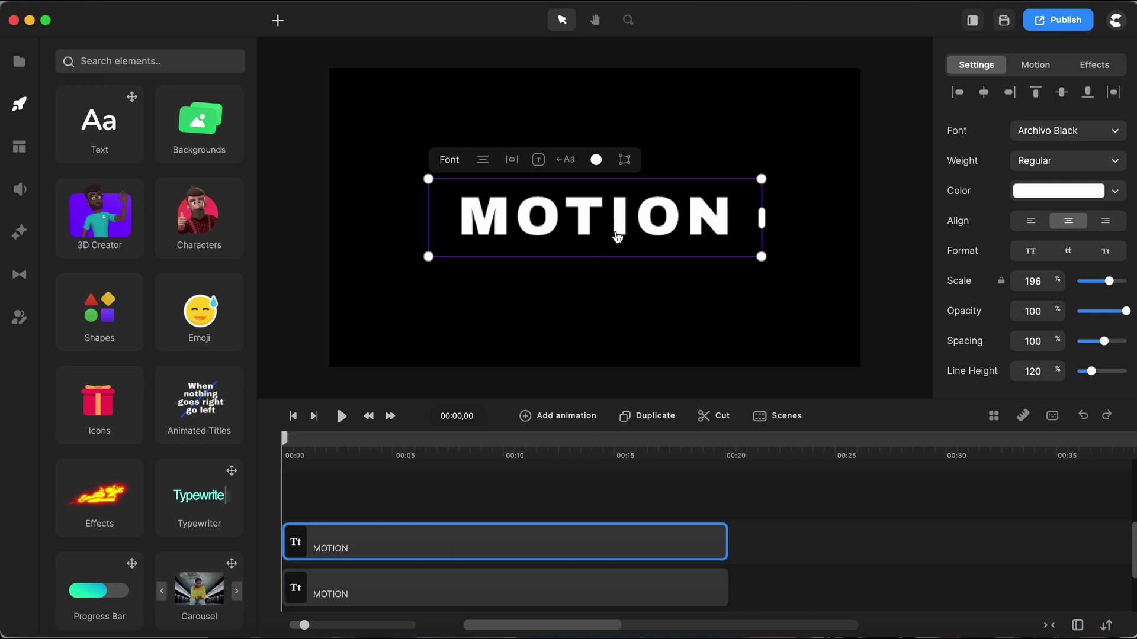
{"action": "double_click", "coordinate": [617, 235]}
{"action": "type", "text": "M"}
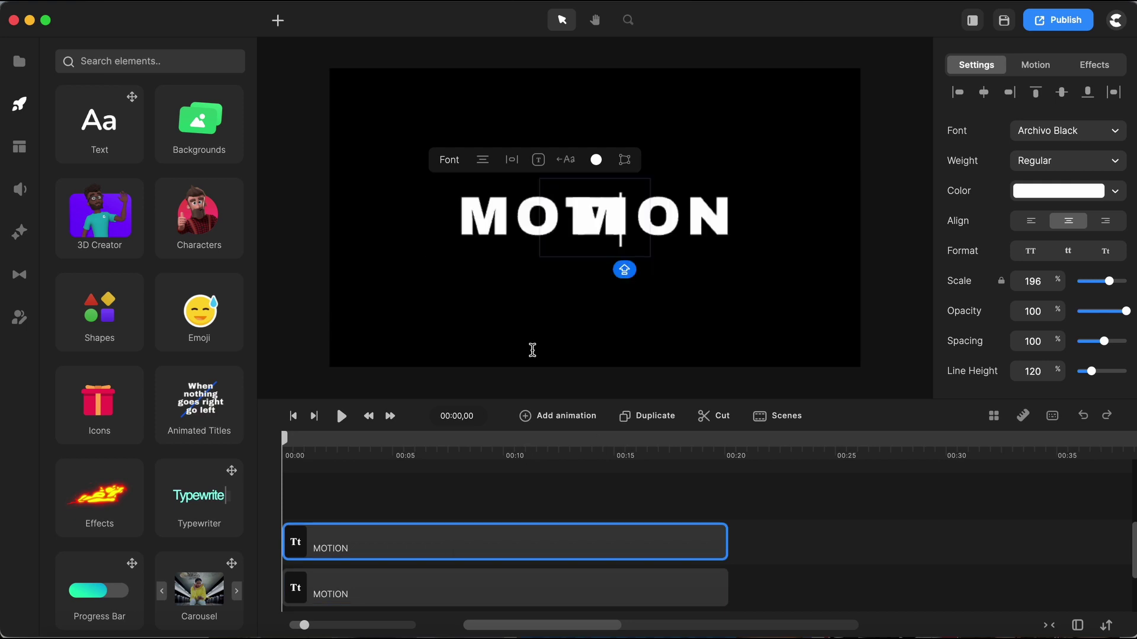
Step: Rename the M clip 'M OUTLINE' and place it over the M of MOTION
{"action": "right_click", "coordinate": [456, 549]}
{"action": "left_click", "coordinate": [499, 381]}
{"action": "type", "text": "OUTLINE"}
{"action": "key", "text": "Return"}
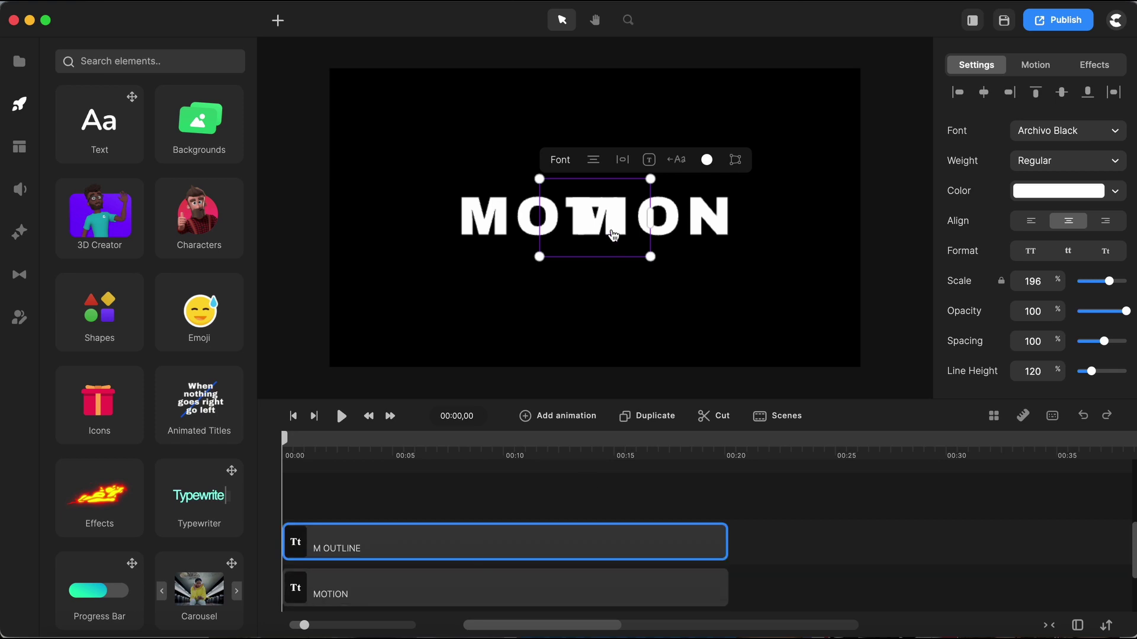
{"action": "scroll", "coordinate": [610, 234], "scroll_direction": "up", "scroll_amount": 5}
{"action": "left_click_drag", "start_coordinate": [619, 219], "coordinate": [429, 214]}
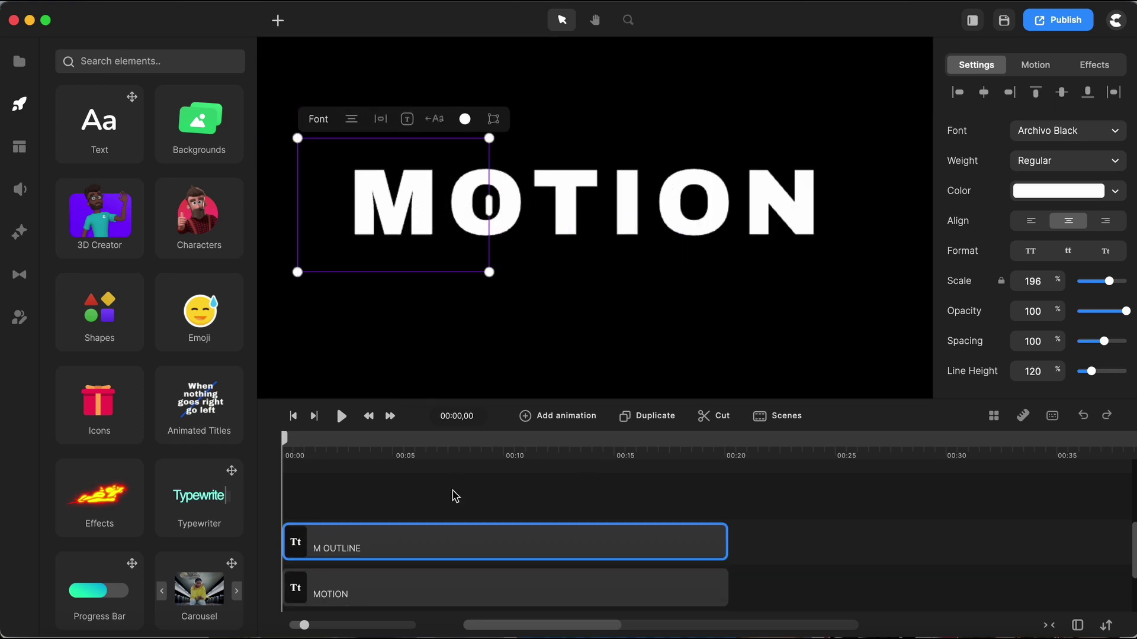
Step: Duplicate M OUTLINE and begin renaming the copy, selecting the word OUTLINE
{"action": "left_click", "coordinate": [479, 510]}
{"action": "left_click", "coordinate": [486, 543]}
{"action": "left_click", "coordinate": [623, 414]}
{"action": "right_click", "coordinate": [440, 540]}
{"action": "left_click", "coordinate": [490, 370]}
{"action": "double_click", "coordinate": [385, 541]}
Step: Name the copy 'M FILL' and give M OUTLINE a white 5 px border
{"action": "type", "text": "FILL"}
{"action": "left_click", "coordinate": [541, 510]}
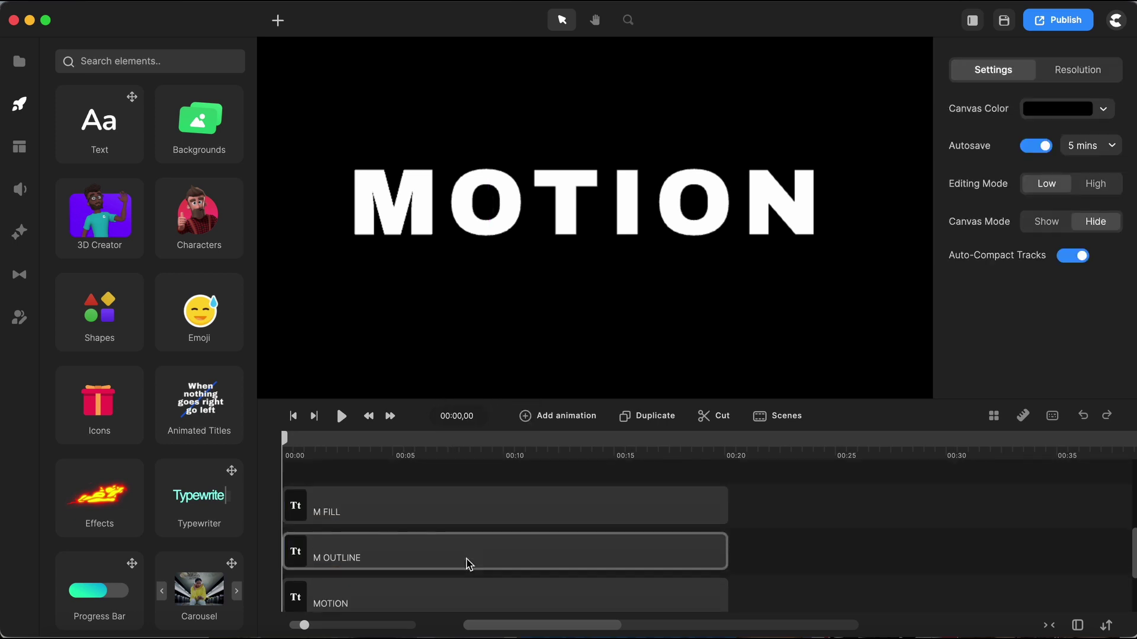
{"action": "left_click", "coordinate": [464, 555]}
{"action": "scroll", "coordinate": [1010, 331], "scroll_direction": "down", "scroll_amount": 1}
{"action": "scroll", "coordinate": [1009, 331], "scroll_direction": "down", "scroll_amount": 4}
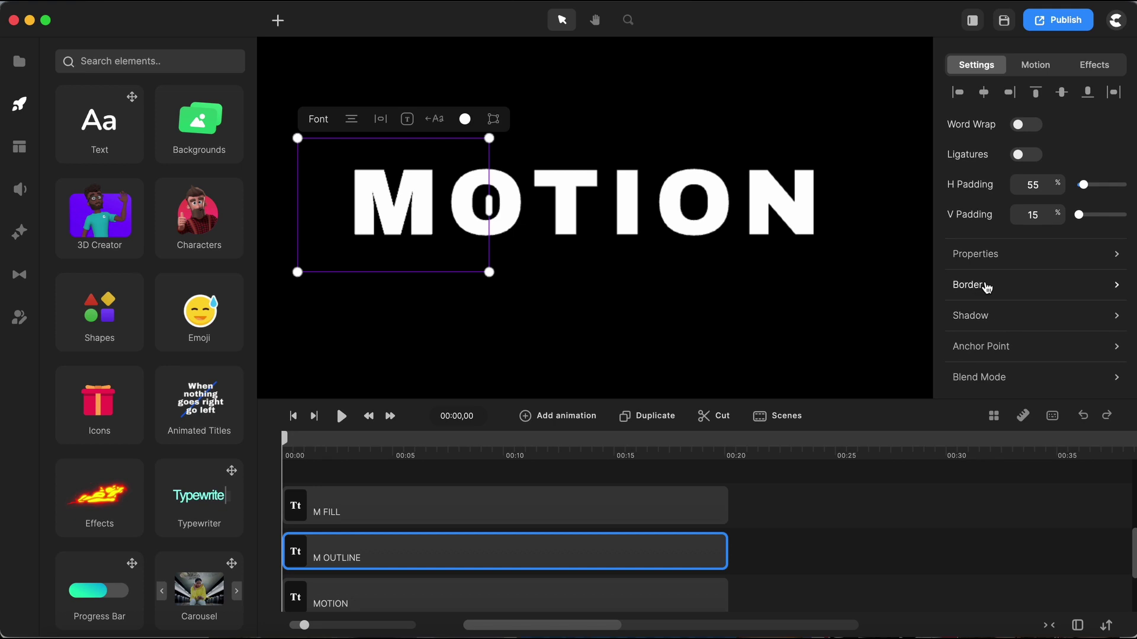
{"action": "left_click", "coordinate": [987, 288]}
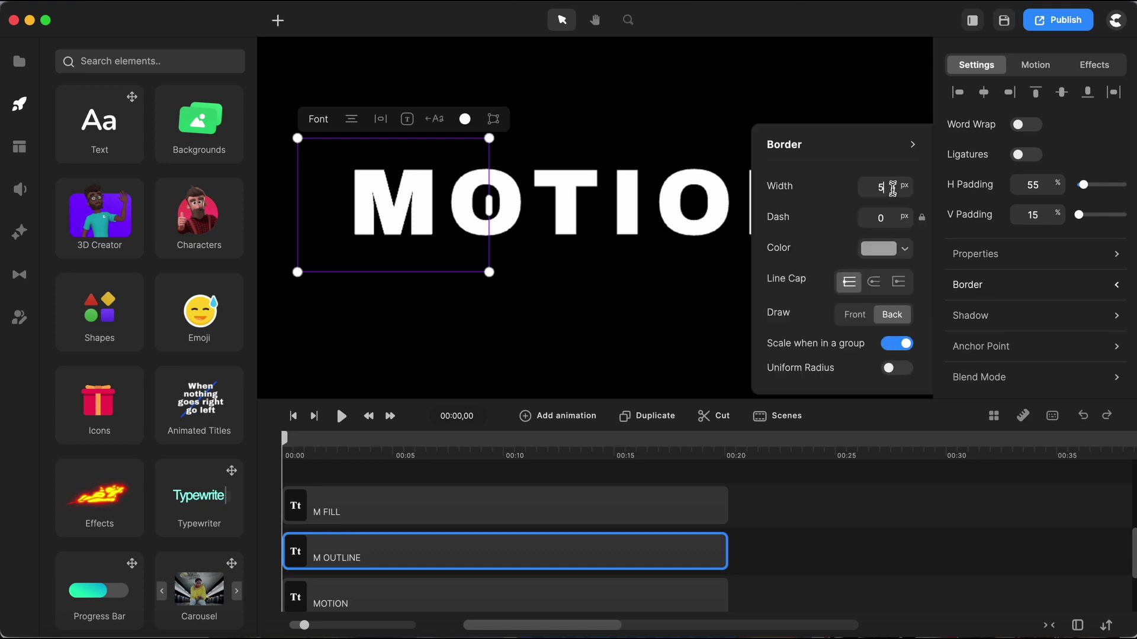
{"action": "left_click", "coordinate": [885, 247]}
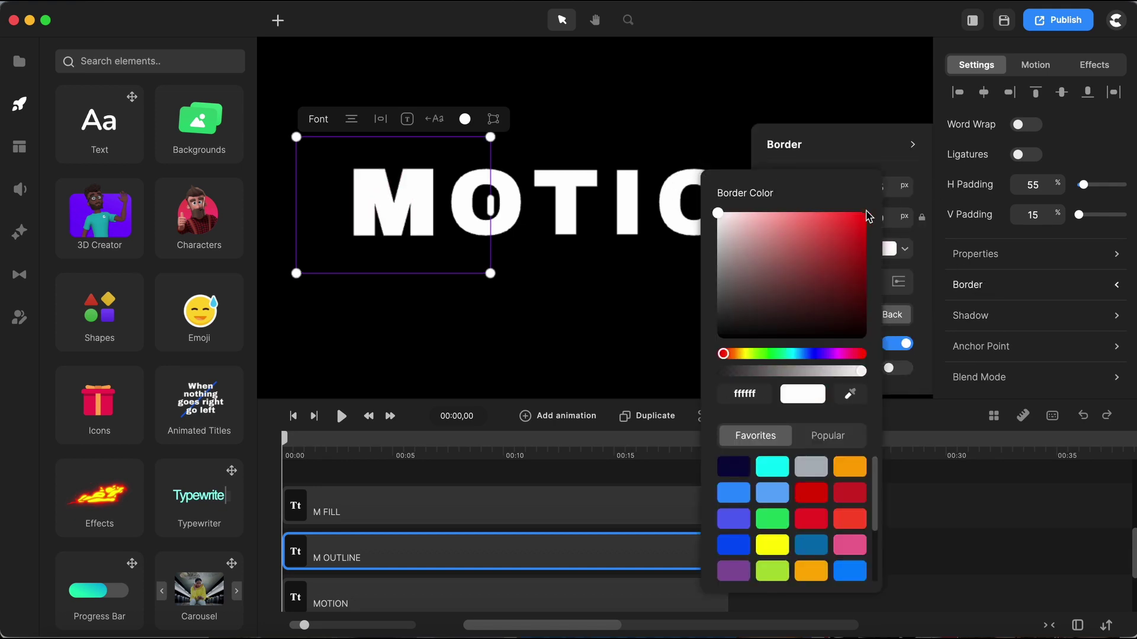
{"action": "left_click", "coordinate": [918, 151]}
Step: Make the M OUTLINE fill fully transparent
{"action": "scroll", "coordinate": [999, 135], "scroll_direction": "up", "scroll_amount": 5}
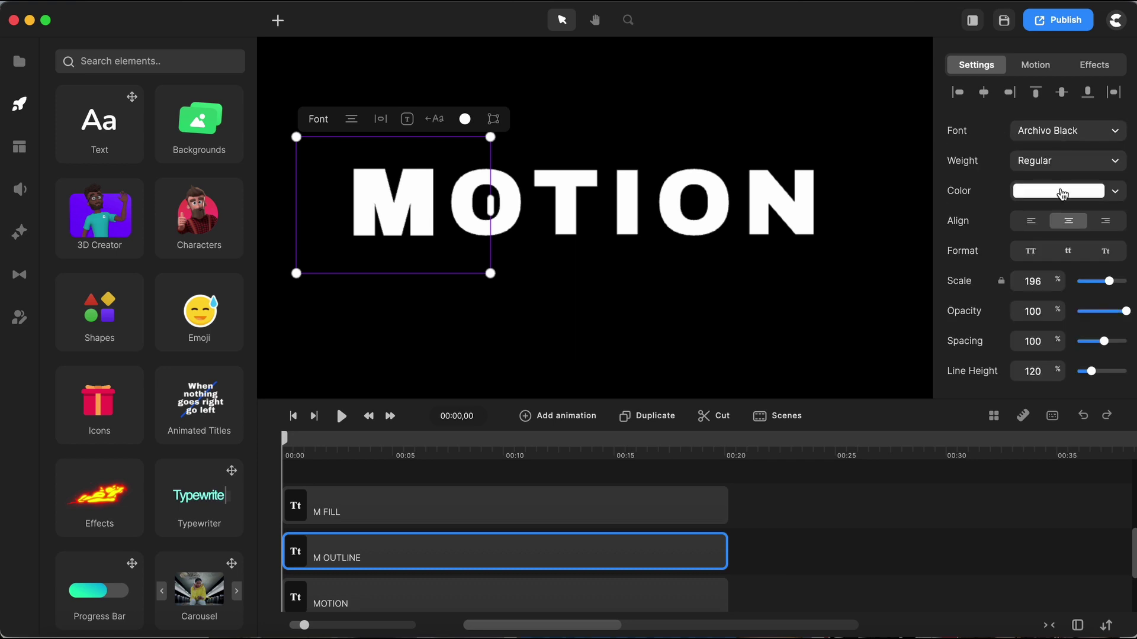
{"action": "left_click", "coordinate": [1062, 194]}
{"action": "left_click_drag", "start_coordinate": [1042, 314], "coordinate": [852, 355]}
{"action": "left_click", "coordinate": [769, 554]}
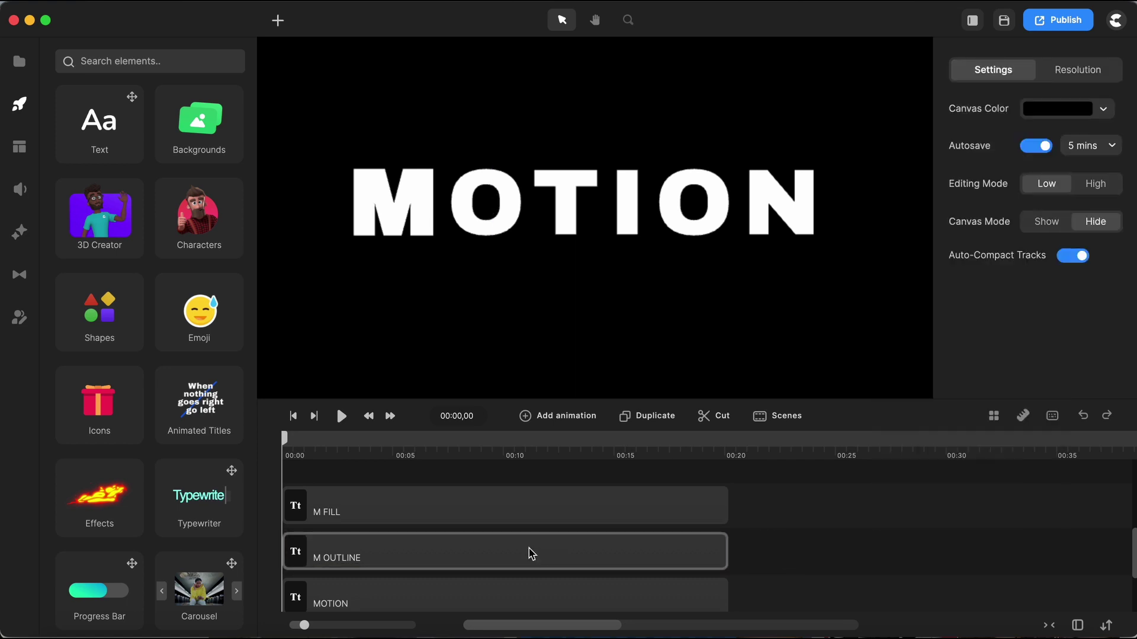
Step: Move the M FILL and M OUTLINE clips together to start at 00:20
{"action": "left_click", "coordinate": [527, 517]}
{"action": "left_click", "coordinate": [520, 553], "text": "shift"}
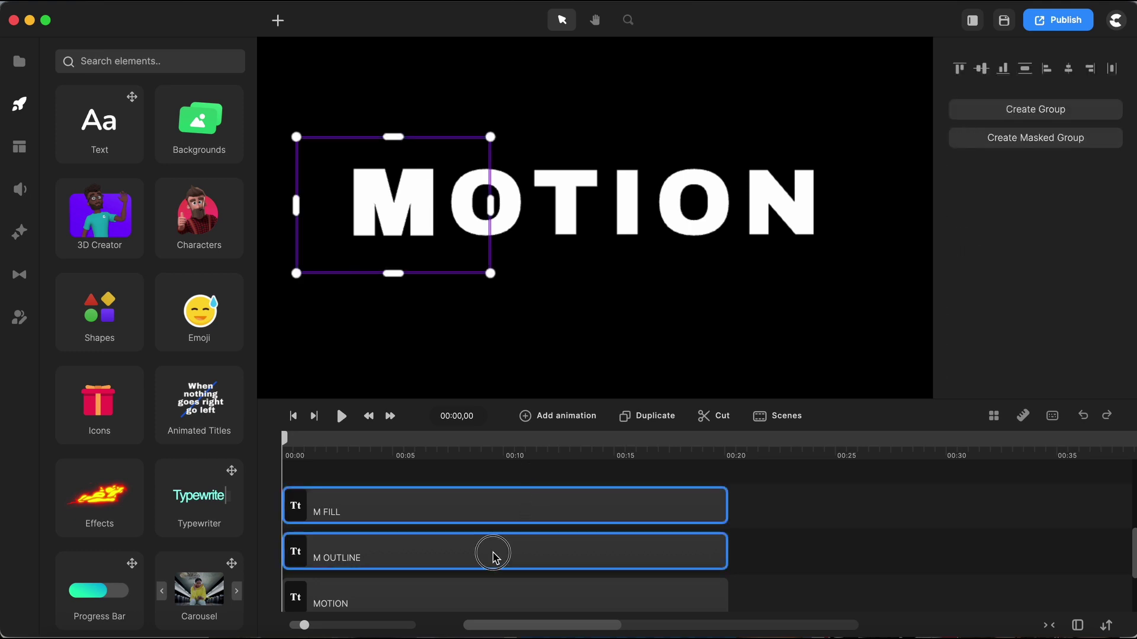
{"action": "left_click_drag", "start_coordinate": [495, 553], "coordinate": [939, 563]}
{"action": "left_click", "coordinate": [664, 519]}
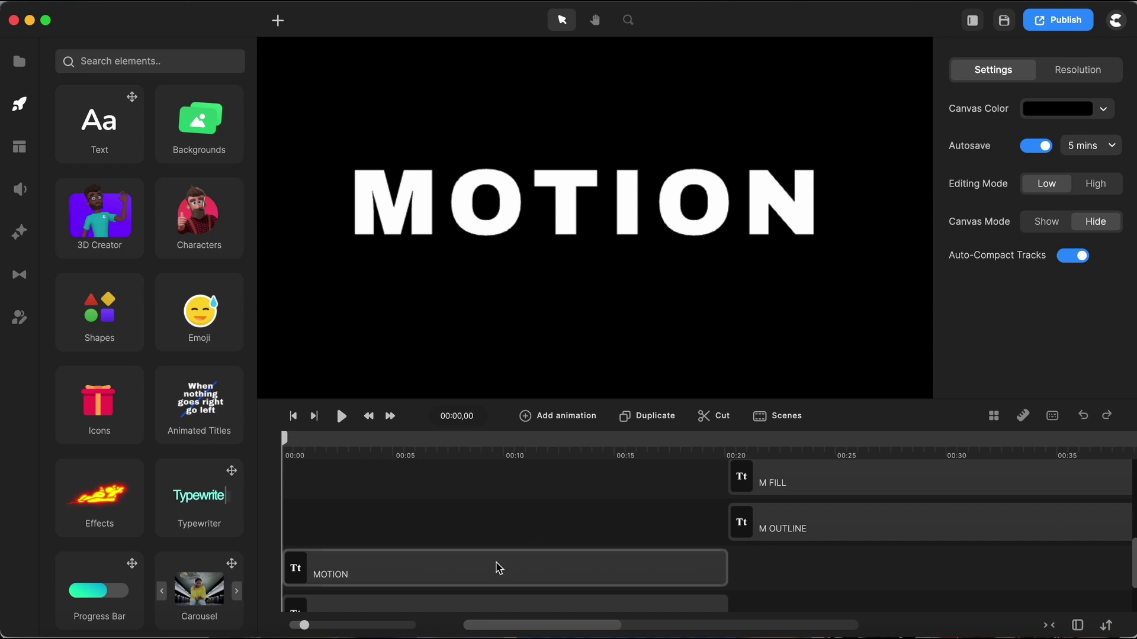
Step: Change the white MOTION text to O and give it a white 5 px border
{"action": "left_click", "coordinate": [498, 568]}
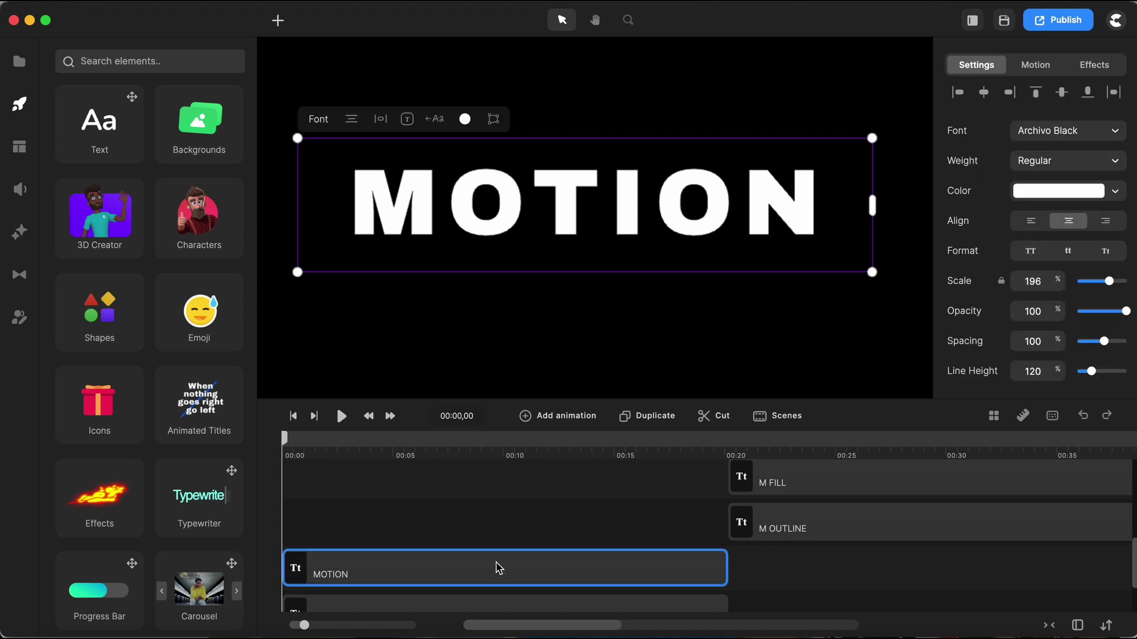
{"action": "double_click", "coordinate": [540, 234]}
{"action": "key", "text": "super+a"}
{"action": "type", "text": "O"}
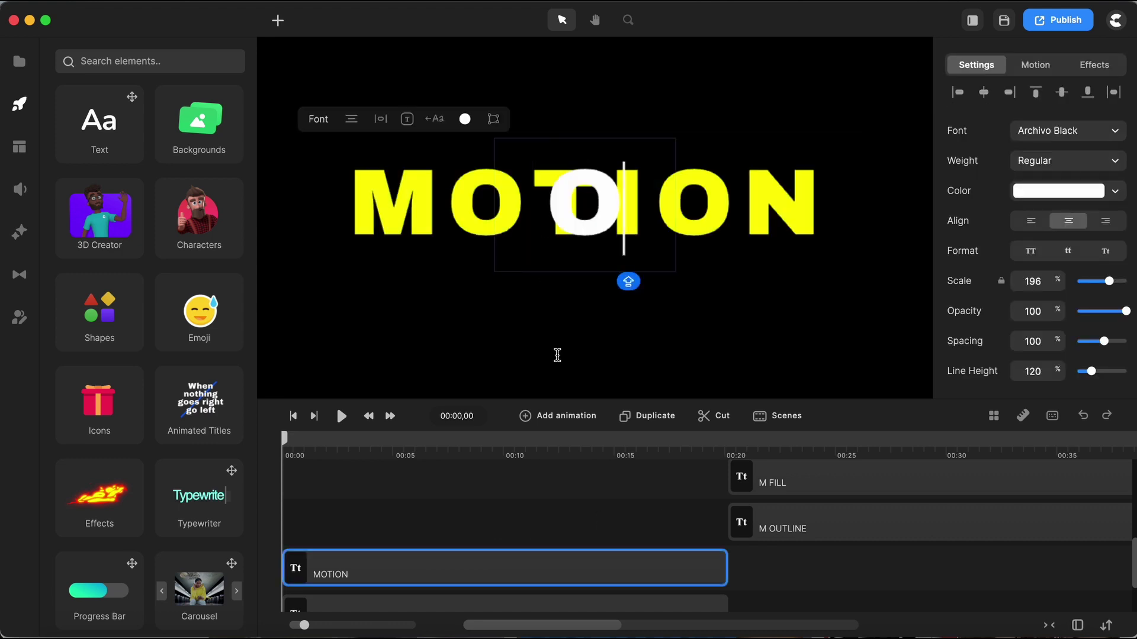
{"action": "scroll", "coordinate": [963, 296], "scroll_direction": "down", "scroll_amount": 5}
{"action": "left_click", "coordinate": [957, 196]}
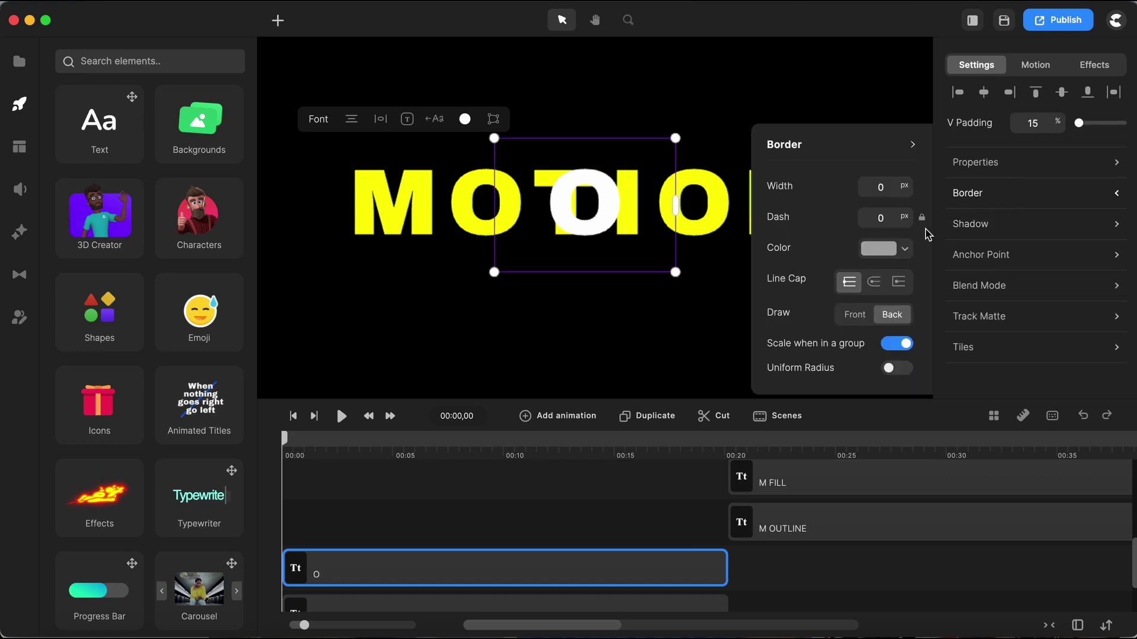
{"action": "key", "text": "BackSpace"}
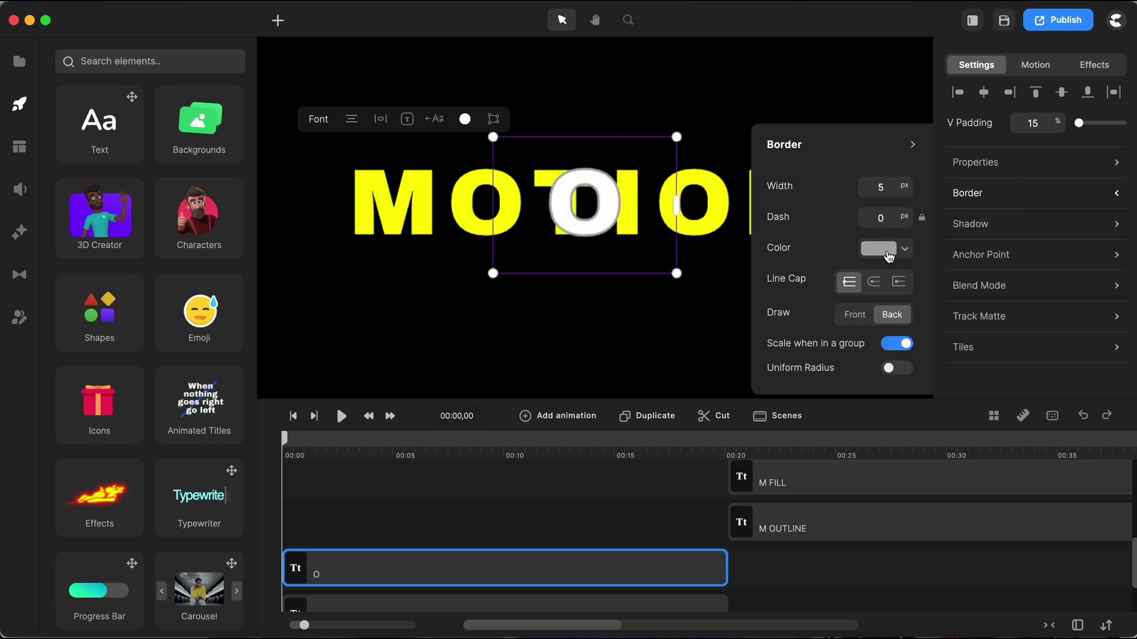
{"action": "left_click", "coordinate": [889, 251]}
{"action": "left_click_drag", "start_coordinate": [792, 243], "coordinate": [720, 209]}
{"action": "left_click", "coordinate": [914, 145]}
Step: Make the O's fill fully transparent
{"action": "scroll", "coordinate": [1035, 203], "scroll_direction": "up", "scroll_amount": 5}
{"action": "left_click", "coordinate": [1037, 200]}
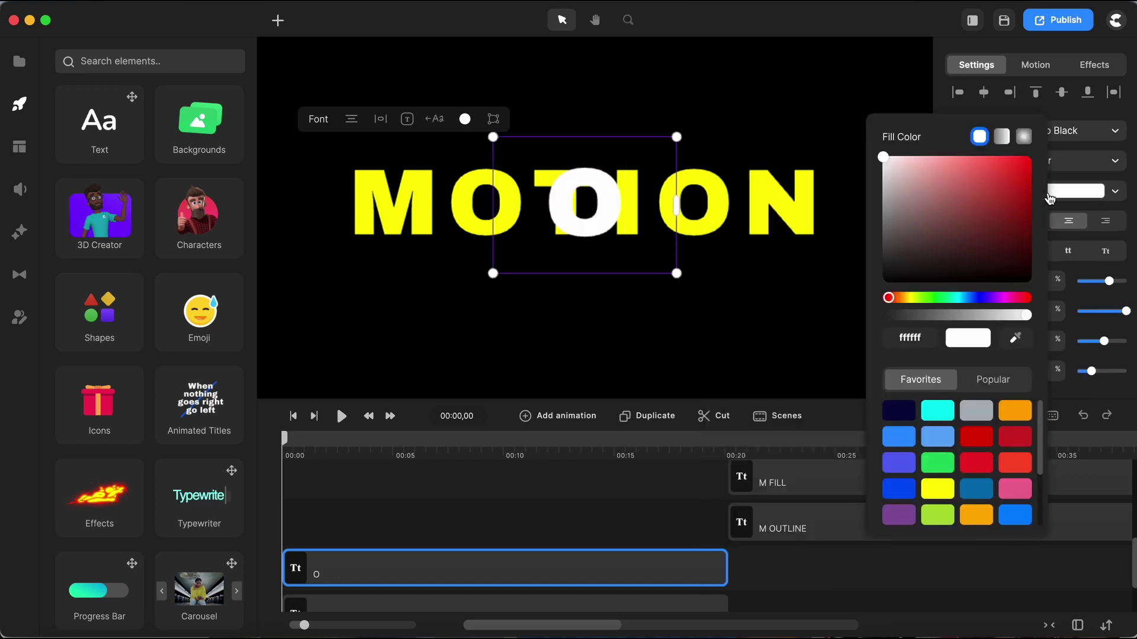
{"action": "left_click_drag", "start_coordinate": [1027, 319], "coordinate": [877, 319]}
{"action": "left_click", "coordinate": [753, 582]}
{"action": "left_click", "coordinate": [631, 575]}
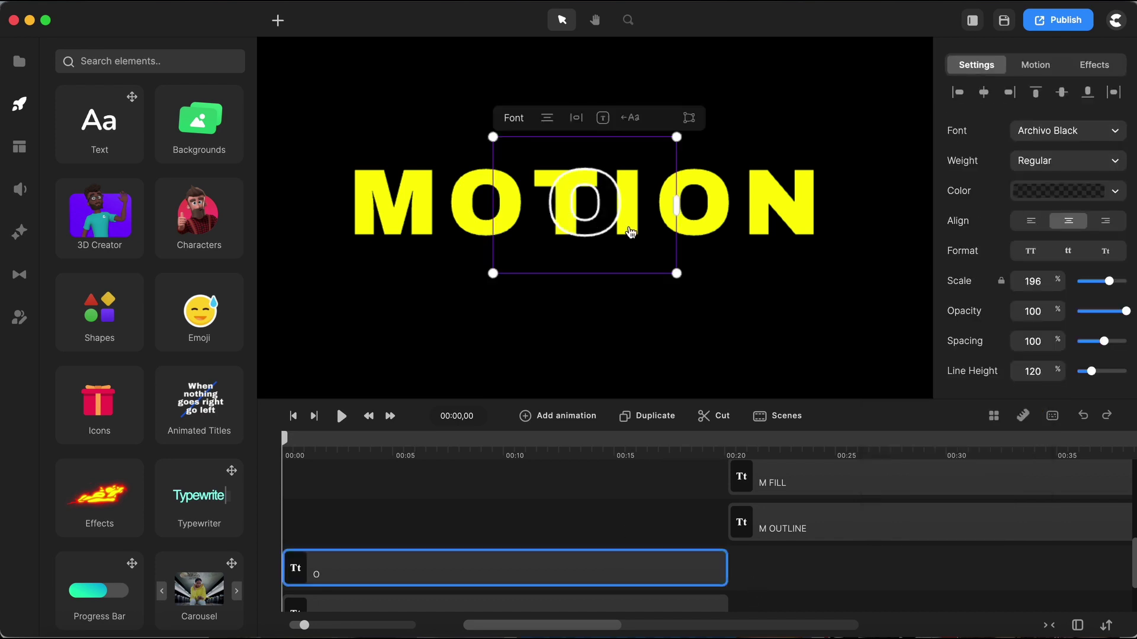
Step: Set the O's paddings to 0 and place it over the yellow O
{"action": "scroll", "coordinate": [1016, 302], "scroll_direction": "down", "scroll_amount": 4}
{"action": "left_click_drag", "start_coordinate": [1083, 242], "coordinate": [1073, 244]}
{"action": "left_click_drag", "start_coordinate": [1079, 272], "coordinate": [1076, 273]}
{"action": "left_click", "coordinate": [705, 520]}
{"action": "scroll", "coordinate": [597, 214], "scroll_direction": "up", "scroll_amount": 2}
{"action": "left_click_drag", "start_coordinate": [598, 218], "coordinate": [485, 225]}
Step: Duplicate the outlined O, change it to T, and align it with the yellow T
{"action": "scroll", "coordinate": [485, 225], "scroll_direction": "up", "scroll_amount": 4}
{"action": "left_click", "coordinate": [644, 416]}
{"action": "double_click", "coordinate": [520, 230]}
{"action": "key", "text": "BackSpace"}
{"action": "left_click_drag", "start_coordinate": [471, 306], "coordinate": [520, 300]}
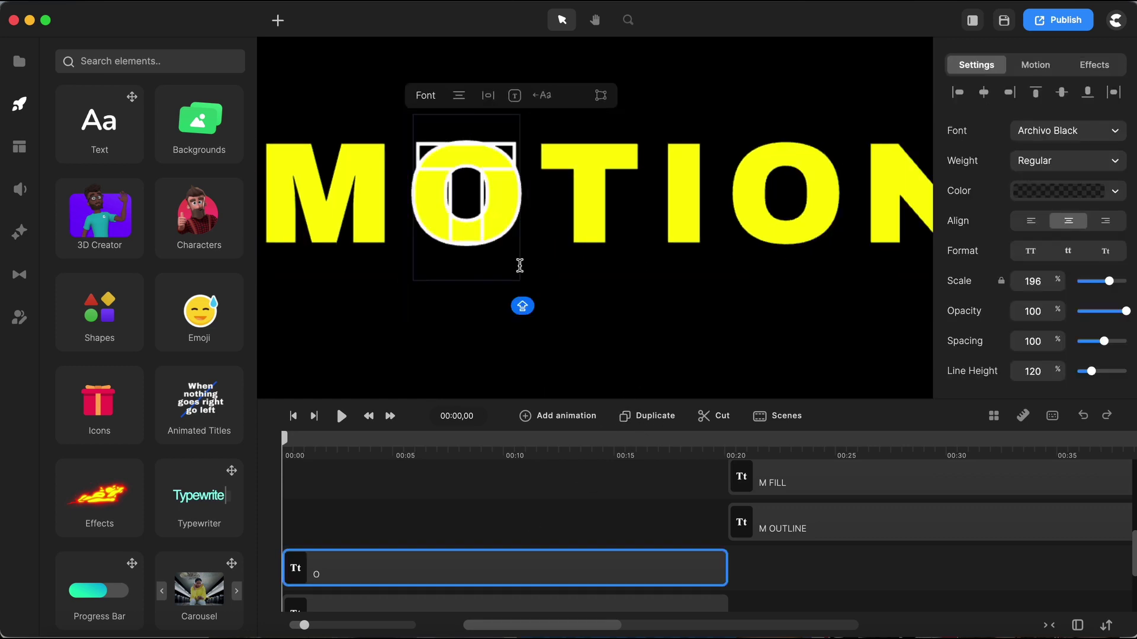
{"action": "left_click", "coordinate": [506, 353]}
{"action": "left_click", "coordinate": [546, 225]}
{"action": "left_click_drag", "start_coordinate": [546, 225], "coordinate": [609, 224]}
Step: Change the last O outline to N and move it into place as the final letter
{"action": "left_click", "coordinate": [706, 221]}
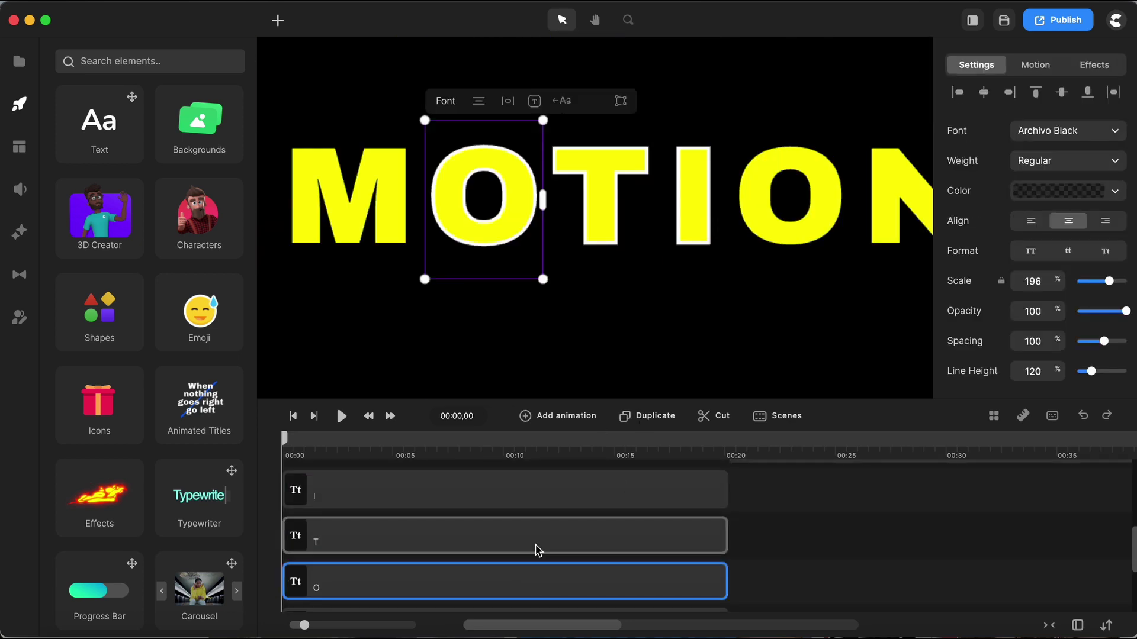
{"action": "left_click", "coordinate": [826, 227]}
{"action": "double_click", "coordinate": [788, 228]}
{"action": "type", "text": "N"}
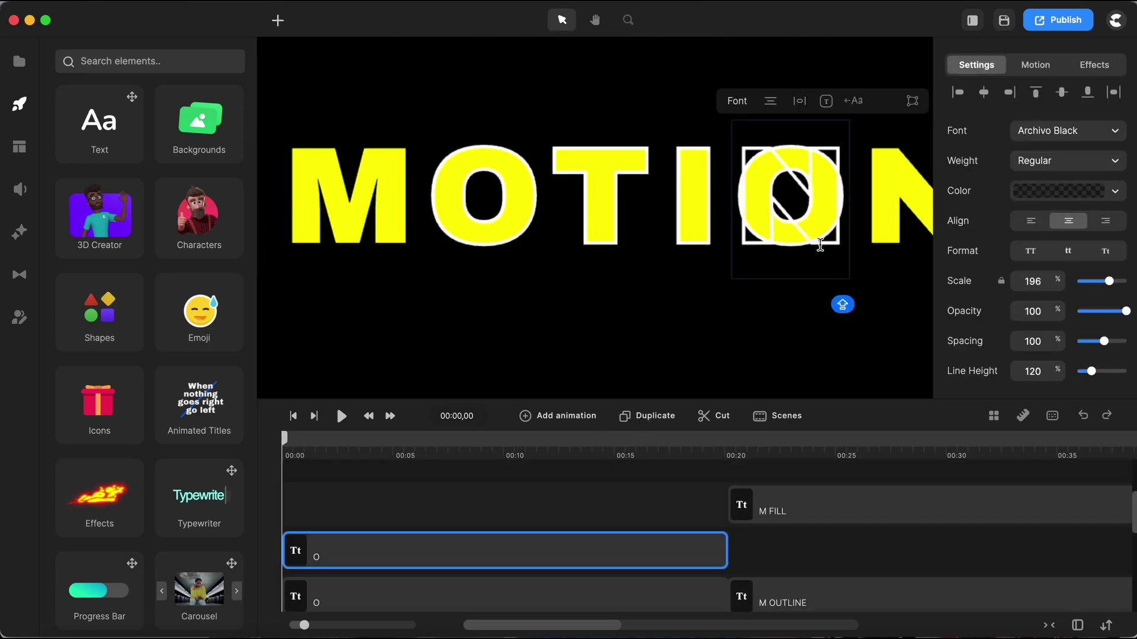
{"action": "scroll", "coordinate": [710, 335], "scroll_direction": "right", "scroll_amount": 3}
{"action": "left_click", "coordinate": [728, 340]}
{"action": "left_click_drag", "start_coordinate": [679, 266], "coordinate": [835, 268]}
{"action": "left_click", "coordinate": [731, 347]}
Step: Hide the yellow Guide Text layer and remove the empty timeline tracks
{"action": "scroll", "coordinate": [647, 278], "scroll_direction": "down", "scroll_amount": 5}
{"action": "scroll", "coordinate": [533, 500], "scroll_direction": "down", "scroll_amount": 2}
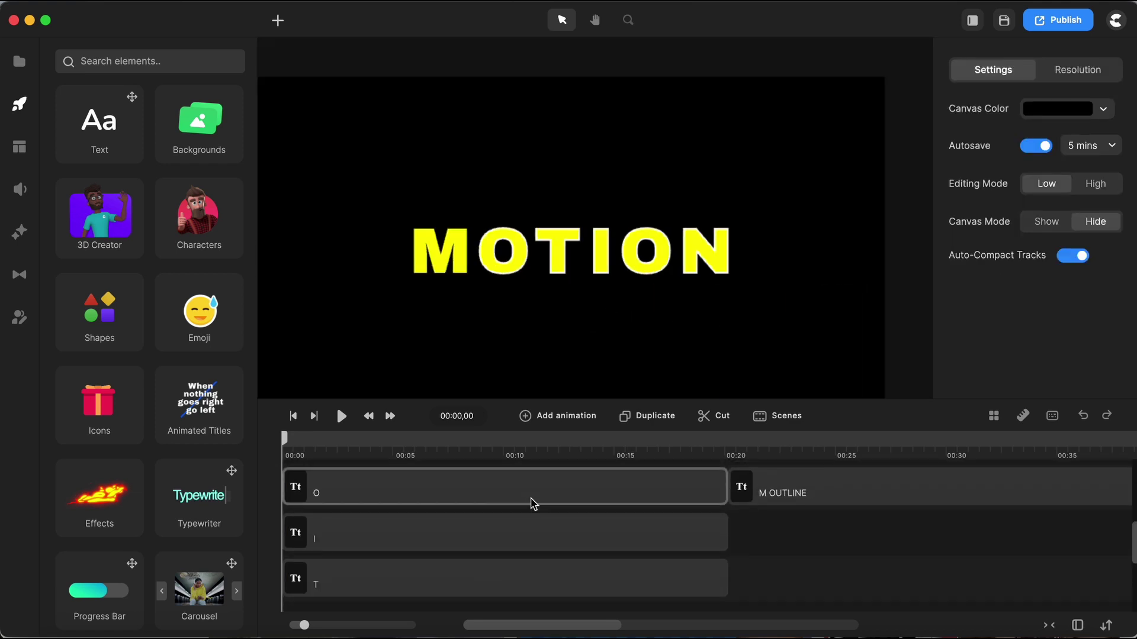
{"action": "left_click", "coordinate": [499, 589]}
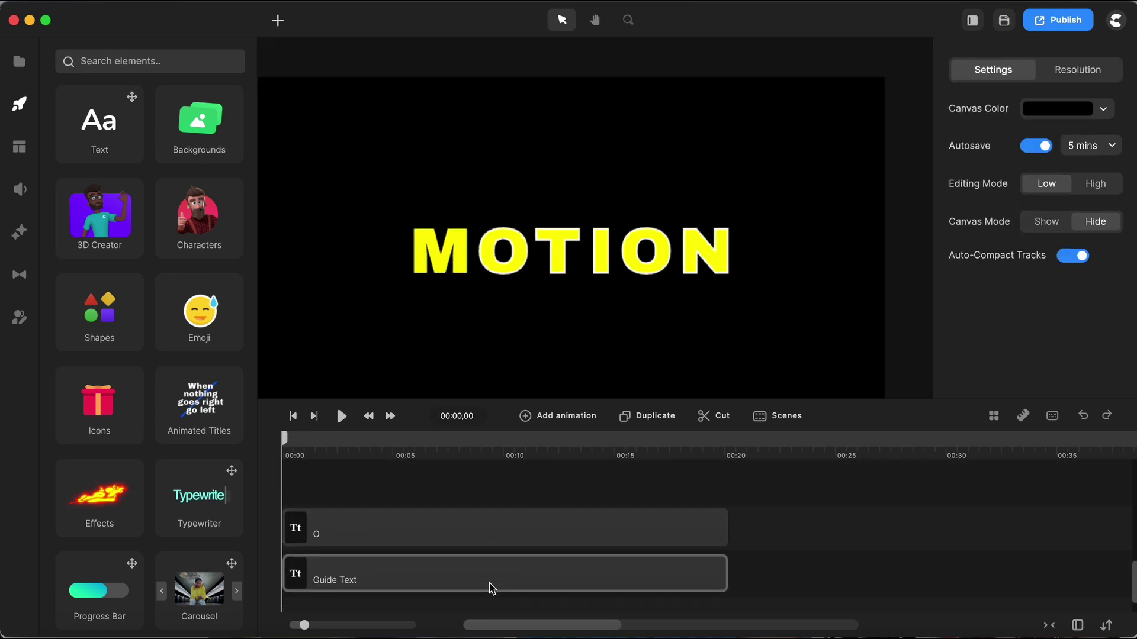
{"action": "left_click", "coordinate": [490, 588]}
{"action": "right_click", "coordinate": [490, 588]}
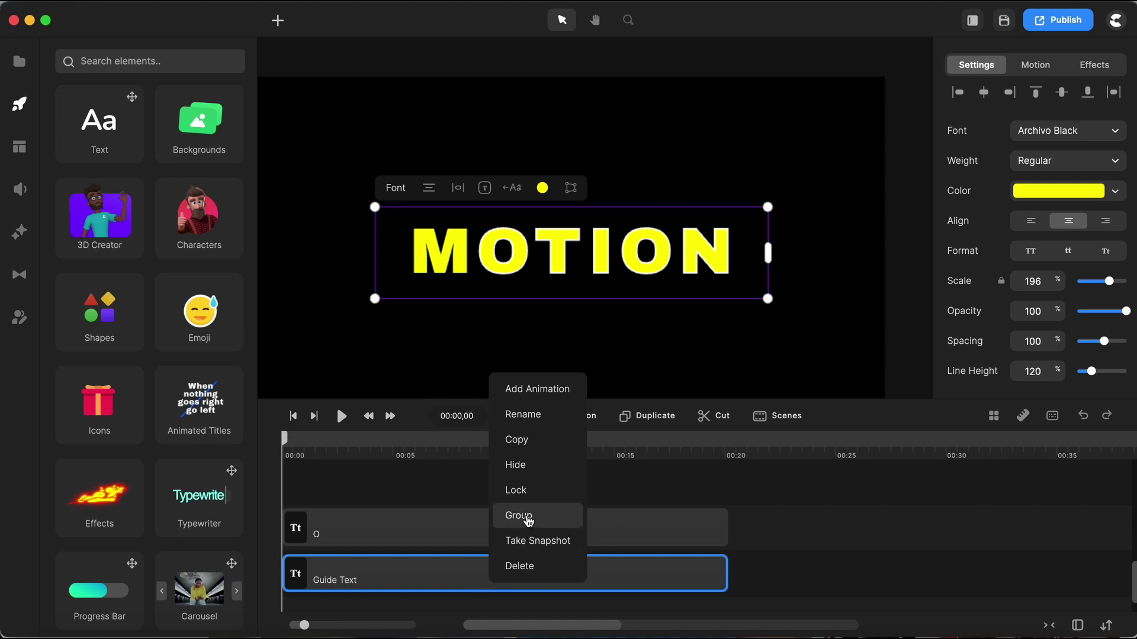
{"action": "left_click", "coordinate": [524, 464]}
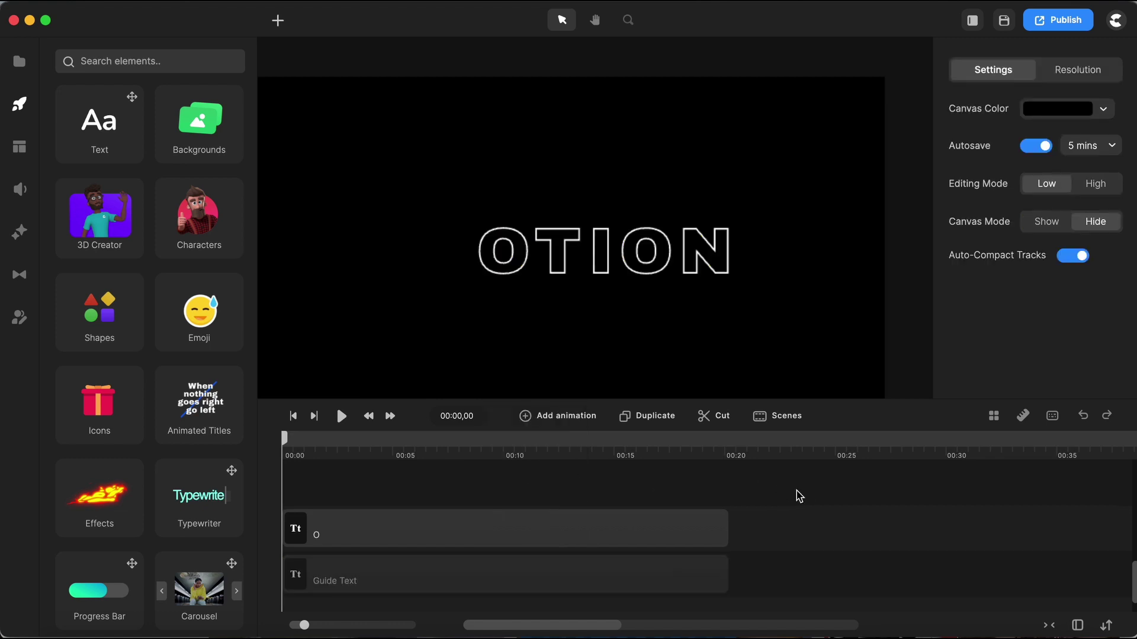
{"action": "right_click", "coordinate": [668, 530]}
{"action": "left_click", "coordinate": [701, 514]}
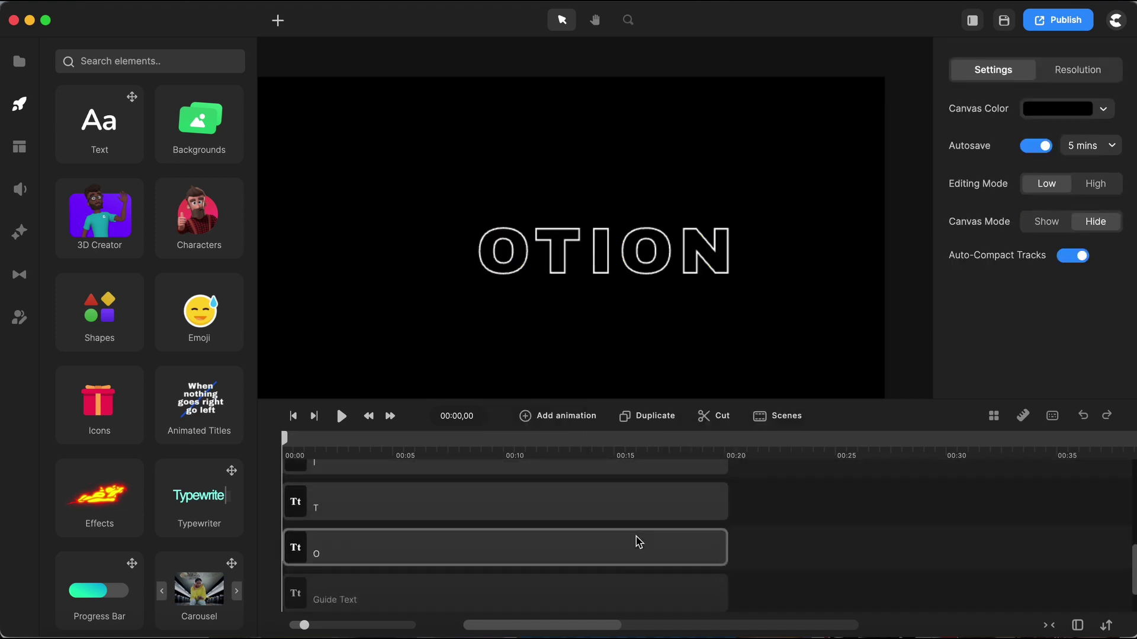
Step: Apply Doodle to the first O with Show Hand off, Manual mode, and its path cleared
{"action": "left_click", "coordinate": [533, 548]}
{"action": "left_click", "coordinate": [23, 236]}
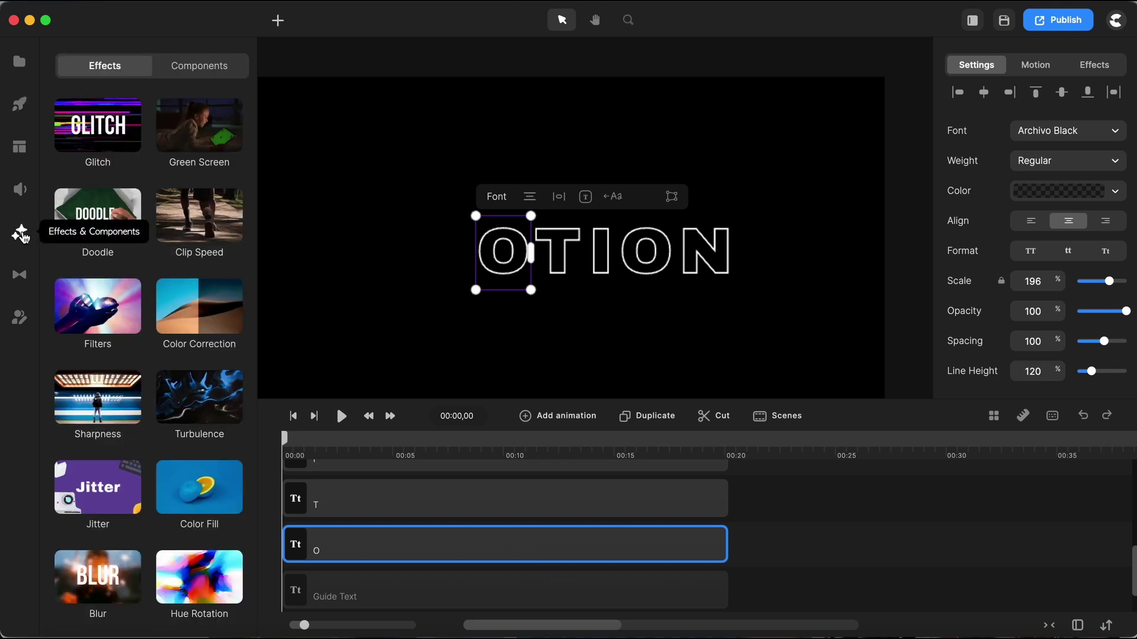
{"action": "mouse_move", "coordinate": [101, 225]}
{"action": "left_mouse_down"}
{"action": "mouse_move", "coordinate": [373, 467]}
{"action": "mouse_move", "coordinate": [403, 537]}
{"action": "left_mouse_up"}
{"action": "left_click", "coordinate": [898, 257]}
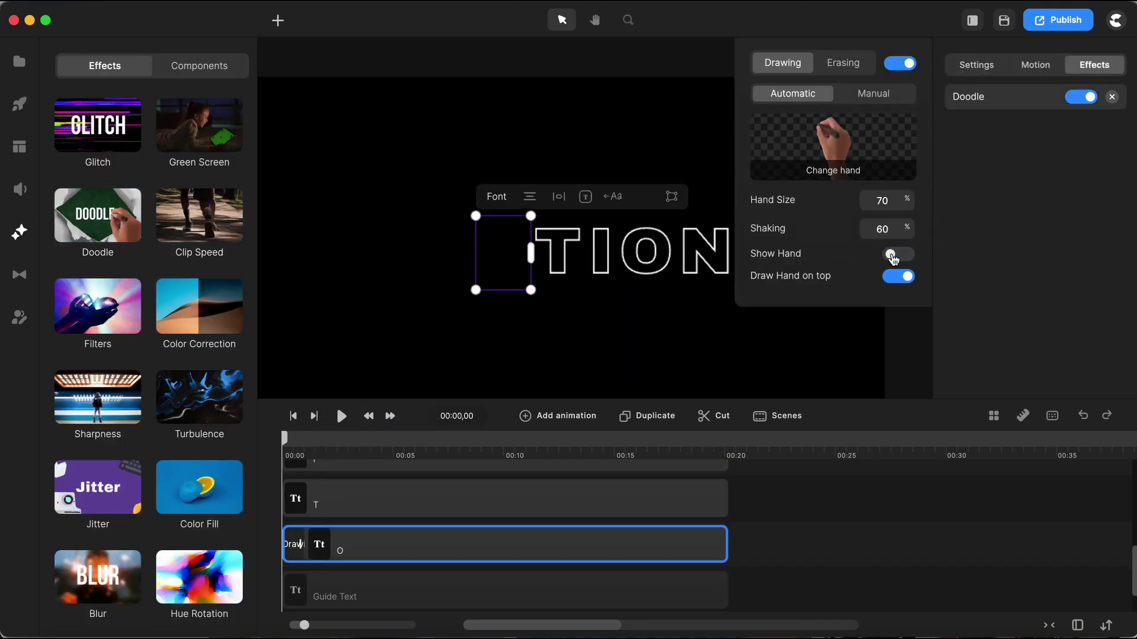
{"action": "left_click", "coordinate": [876, 98]}
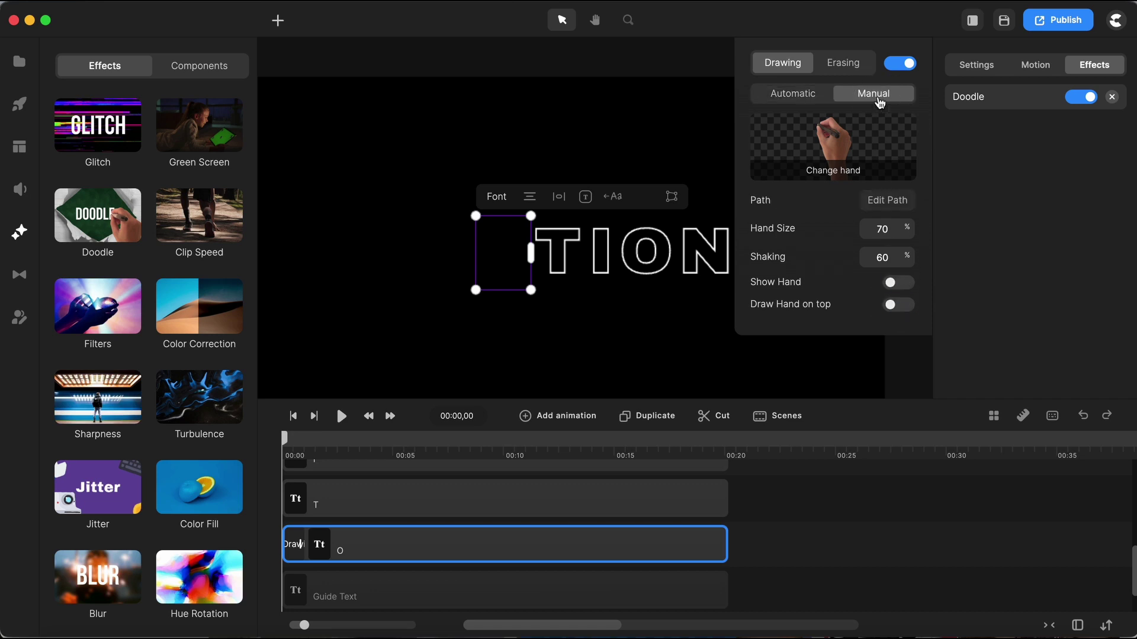
{"action": "left_click", "coordinate": [894, 202]}
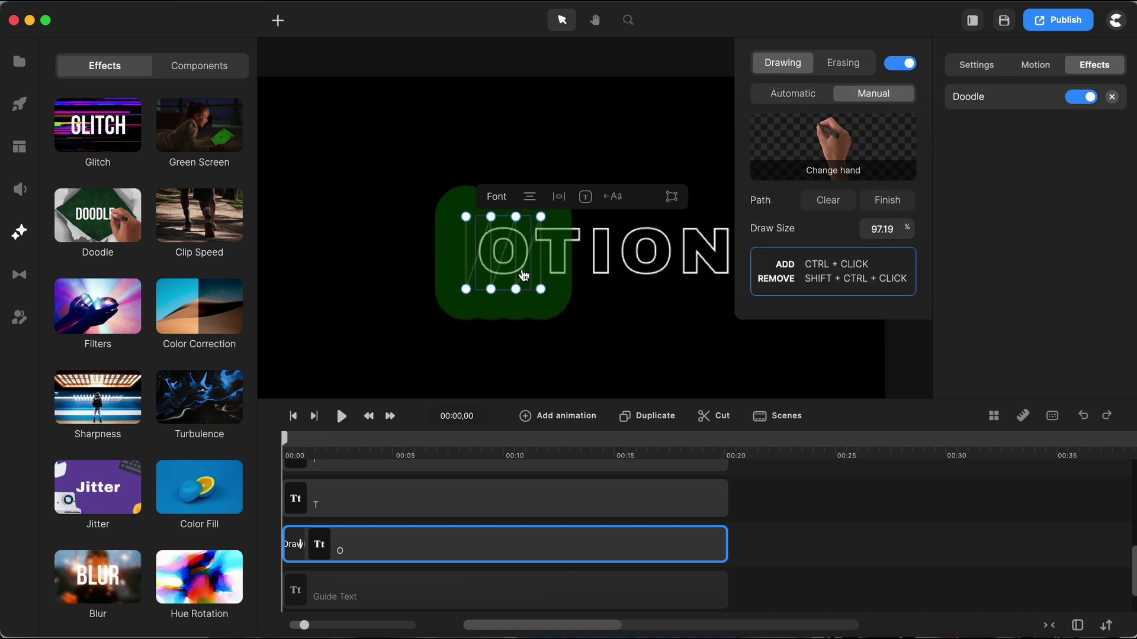
{"action": "left_click", "coordinate": [828, 204]}
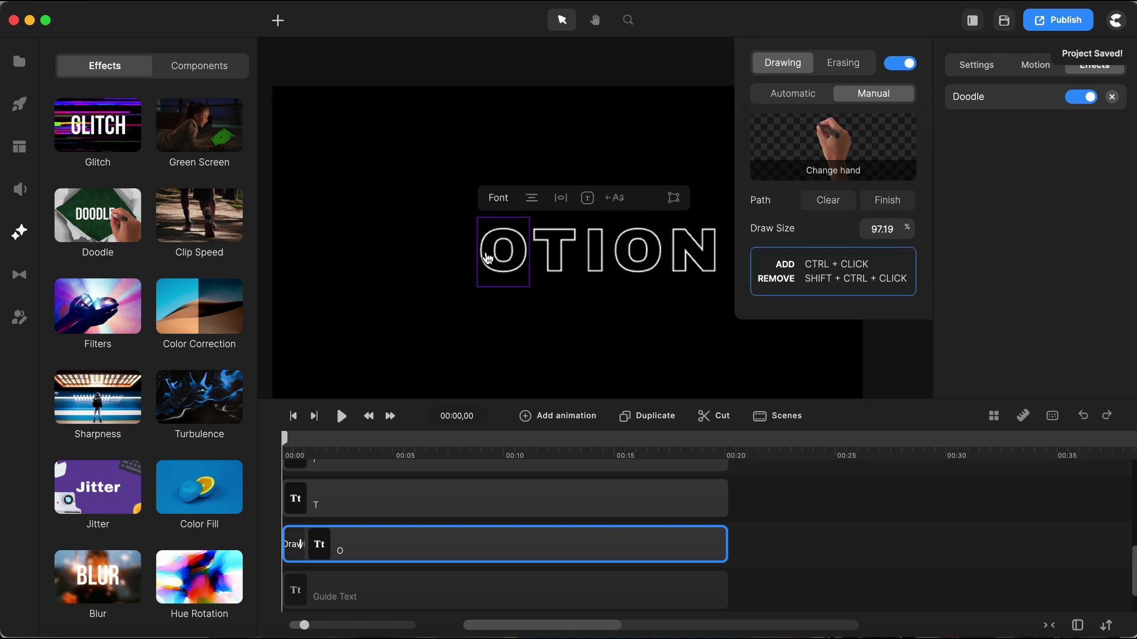
Step: Trace the O's outer ring from its bottom stroke up the right side to the top
{"action": "scroll", "coordinate": [497, 237], "scroll_direction": "up", "scroll_amount": 10}
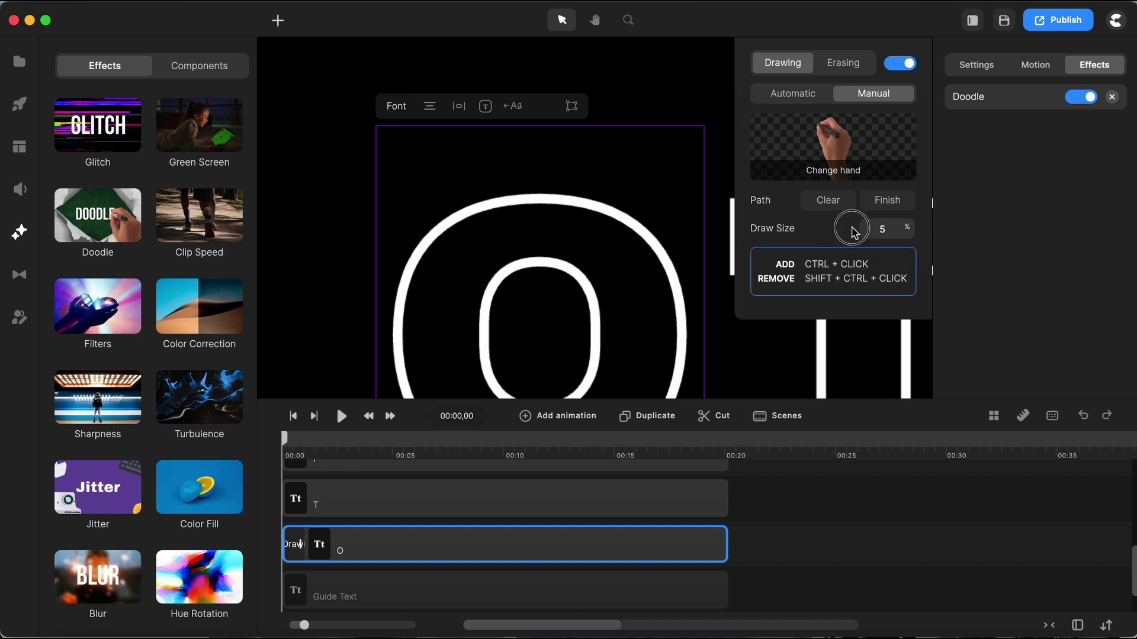
{"action": "scroll", "coordinate": [648, 342], "scroll_direction": "down", "scroll_amount": 5}
{"action": "scroll", "coordinate": [629, 373], "scroll_direction": "up", "scroll_amount": 8}
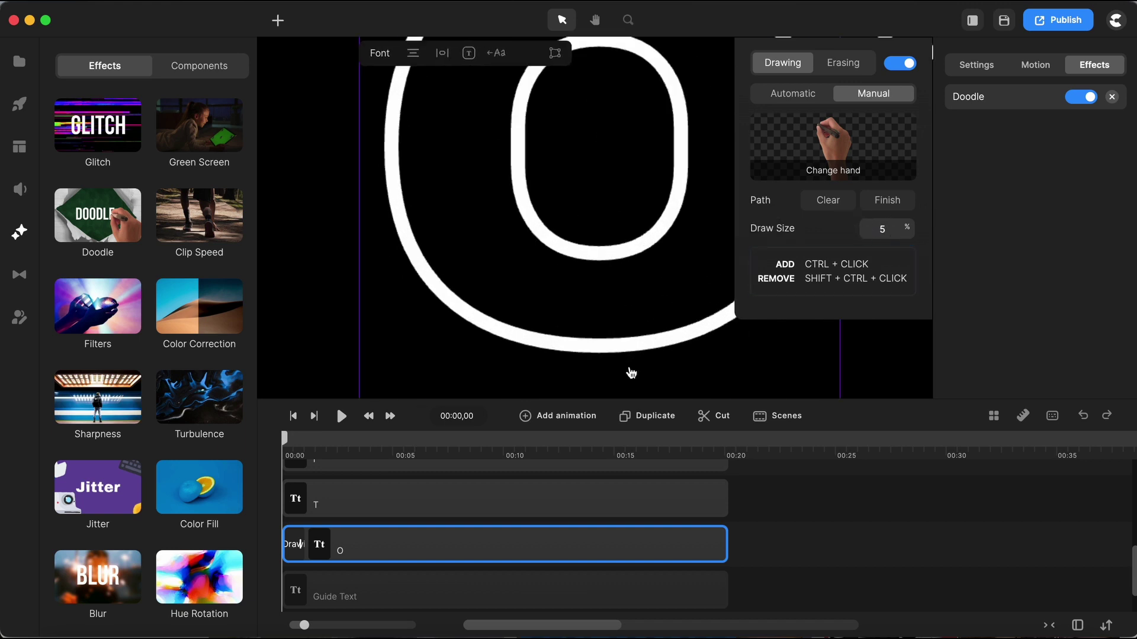
{"action": "scroll", "coordinate": [644, 364], "scroll_direction": "up", "scroll_amount": 3}
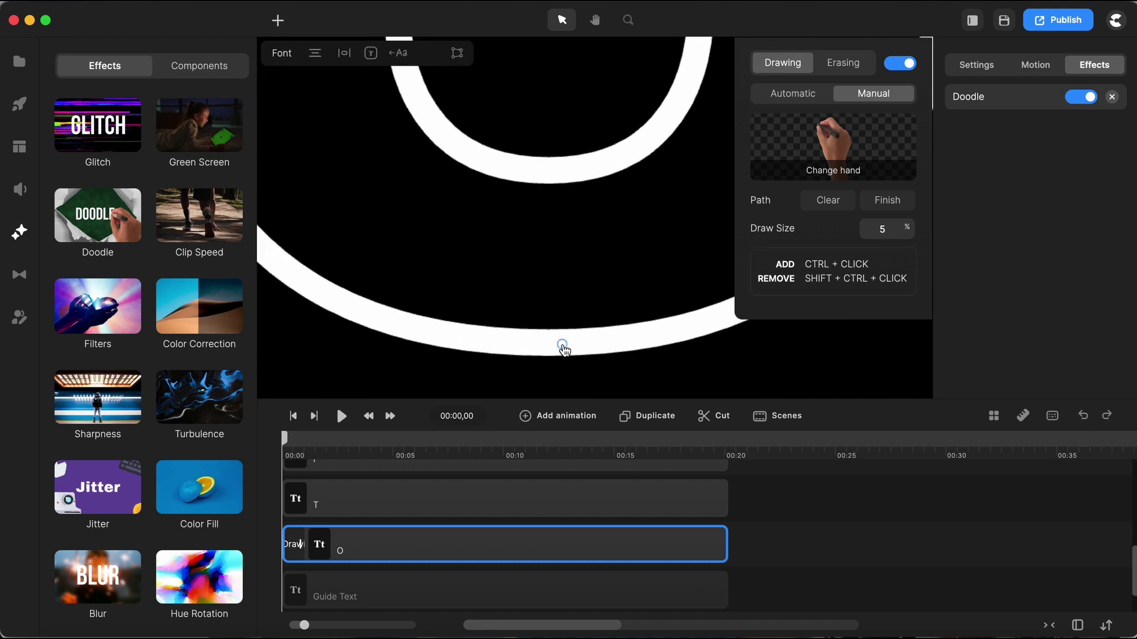
{"action": "left_click", "coordinate": [632, 339], "text": "ctrl"}
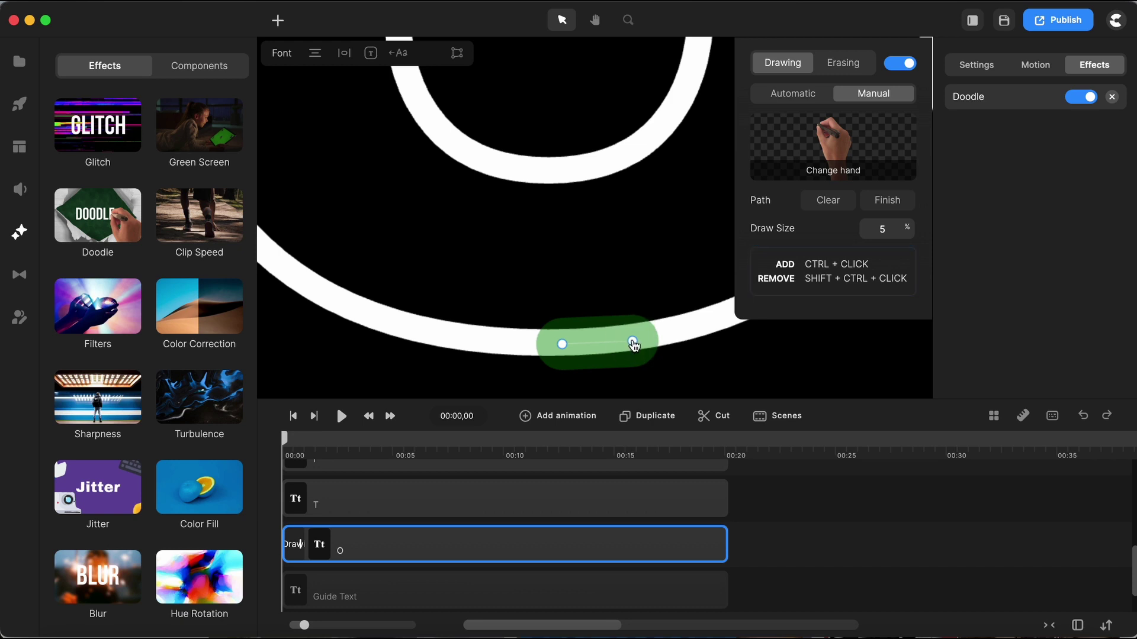
{"action": "left_click_drag", "start_coordinate": [633, 342], "coordinate": [630, 339]}
{"action": "scroll", "coordinate": [513, 344], "scroll_direction": "down", "scroll_amount": 4}
{"action": "scroll", "coordinate": [624, 341], "scroll_direction": "up", "scroll_amount": 5}
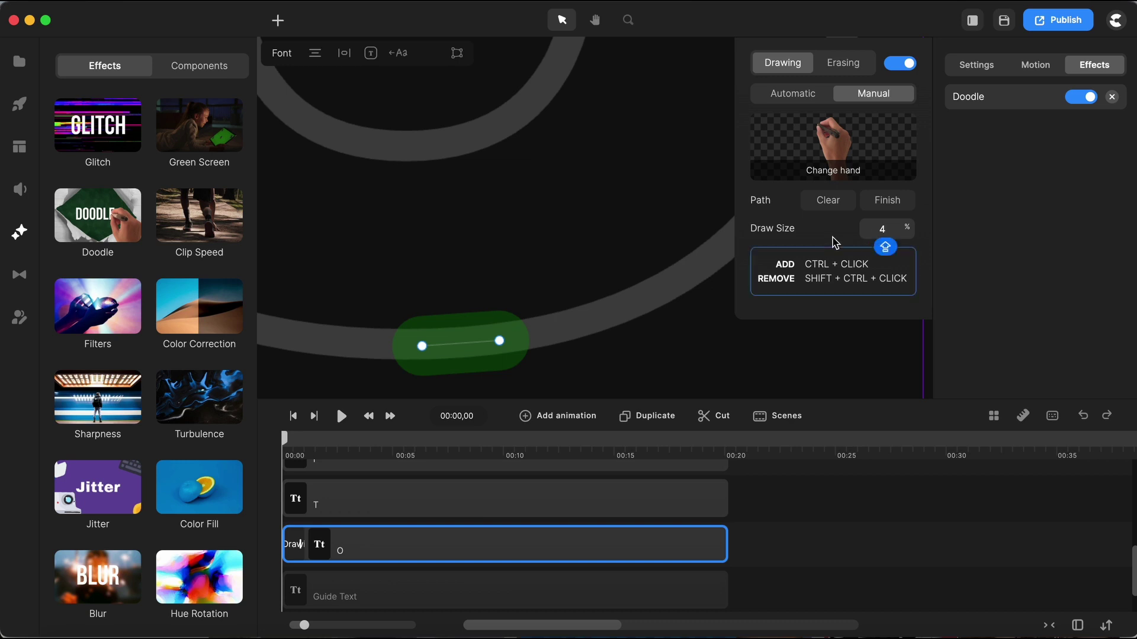
{"action": "left_click", "coordinate": [589, 347], "text": "ctrl"}
{"action": "left_click", "coordinate": [651, 326], "text": "ctrl"}
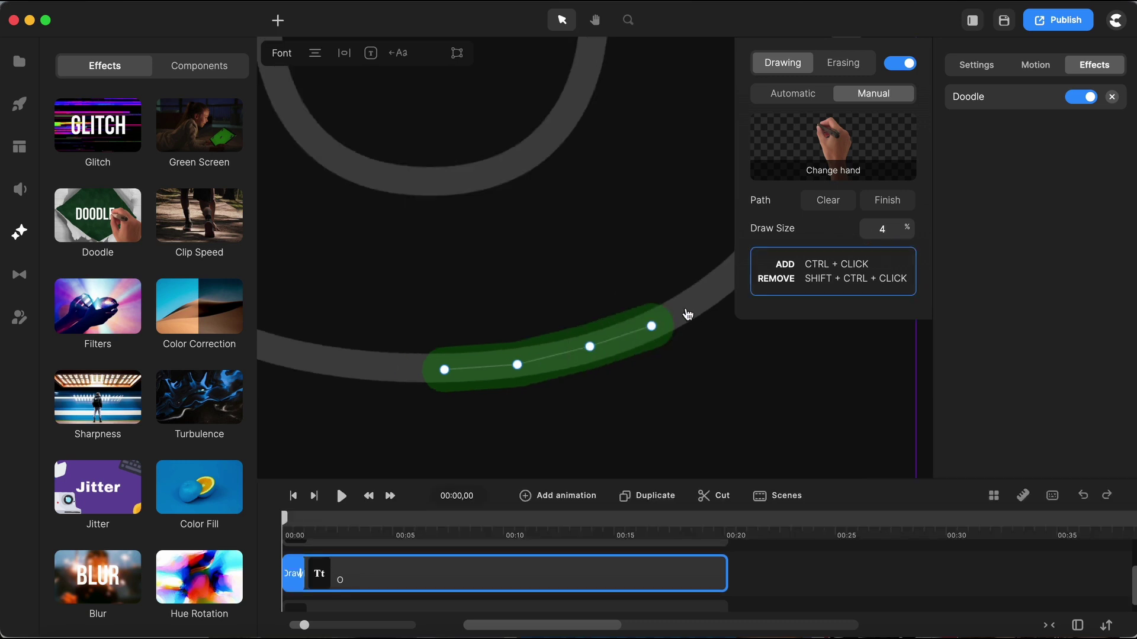
{"action": "left_click", "coordinate": [694, 309], "text": "ctrl"}
{"action": "scroll", "coordinate": [650, 332], "scroll_direction": "down", "scroll_amount": 5}
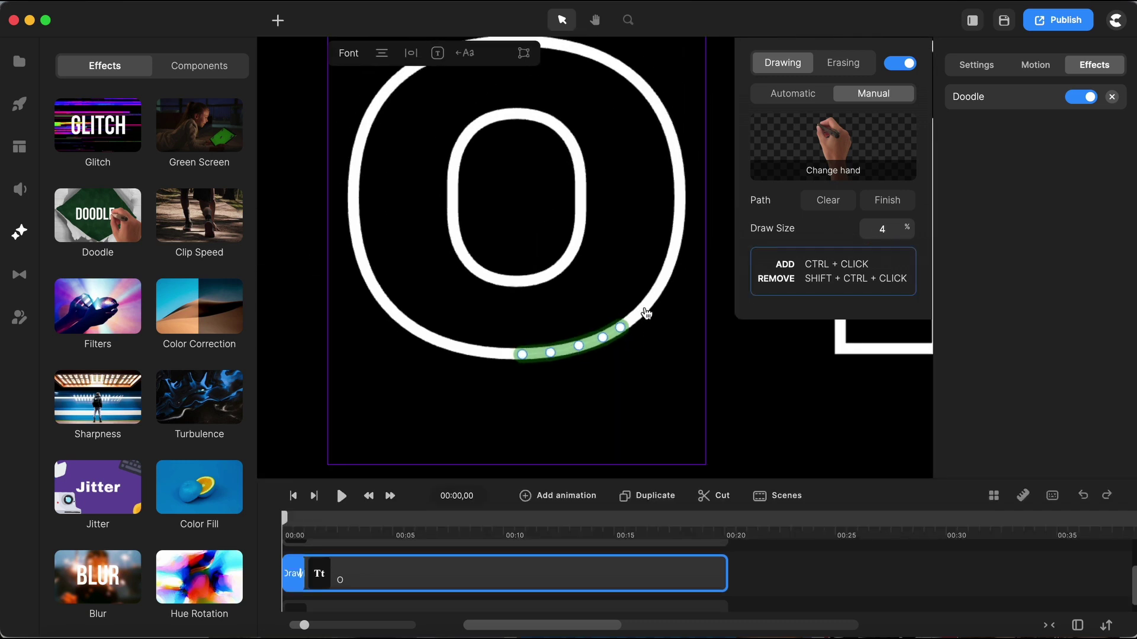
{"action": "left_click", "coordinate": [645, 307], "text": "ctrl"}
{"action": "left_click", "coordinate": [662, 282], "text": "ctrl"}
{"action": "left_click", "coordinate": [673, 251], "text": "ctrl"}
{"action": "left_click", "coordinate": [679, 220], "text": "ctrl"}
{"action": "left_click", "coordinate": [679, 183], "text": "ctrl"}
{"action": "left_click", "coordinate": [675, 148], "text": "ctrl"}
{"action": "left_click", "coordinate": [662, 114], "text": "ctrl"}
{"action": "left_click", "coordinate": [648, 92], "text": "ctrl"}
{"action": "left_click", "coordinate": [623, 71], "text": "ctrl"}
{"action": "left_click", "coordinate": [594, 54], "text": "ctrl"}
Step: Continue the outer ring across the top, down the left side and along the bottom curve
{"action": "scroll", "coordinate": [619, 195], "scroll_direction": "down", "scroll_amount": 2}
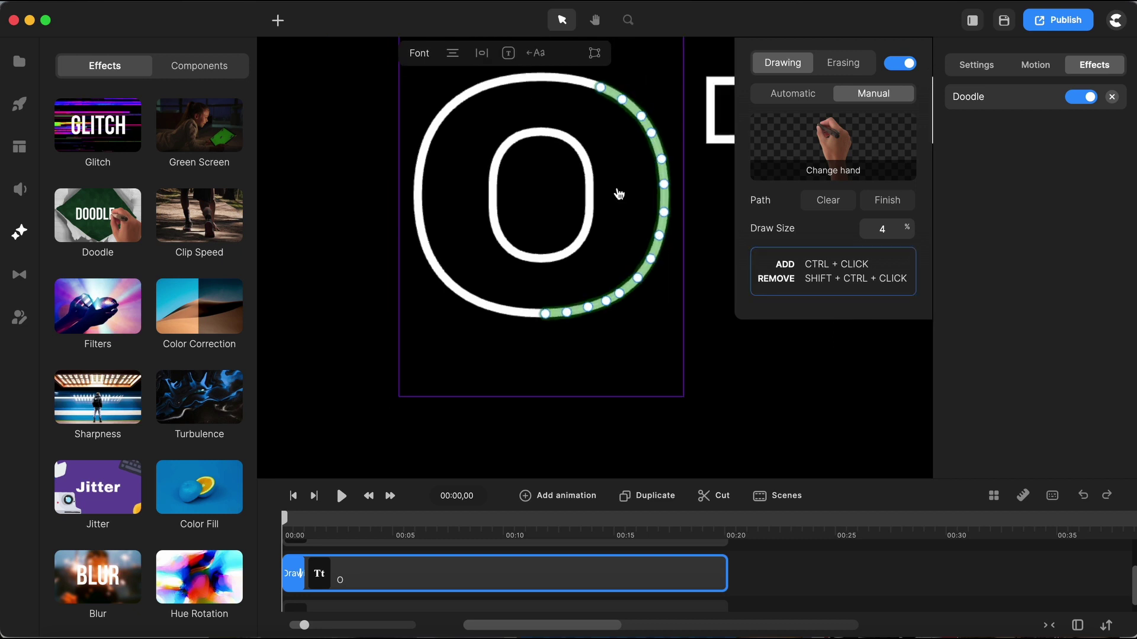
{"action": "scroll", "coordinate": [560, 77], "scroll_direction": "up", "scroll_amount": 3}
{"action": "left_click", "coordinate": [597, 89], "text": "ctrl"}
{"action": "left_click", "coordinate": [553, 81], "text": "ctrl"}
{"action": "left_click", "coordinate": [508, 83], "text": "ctrl"}
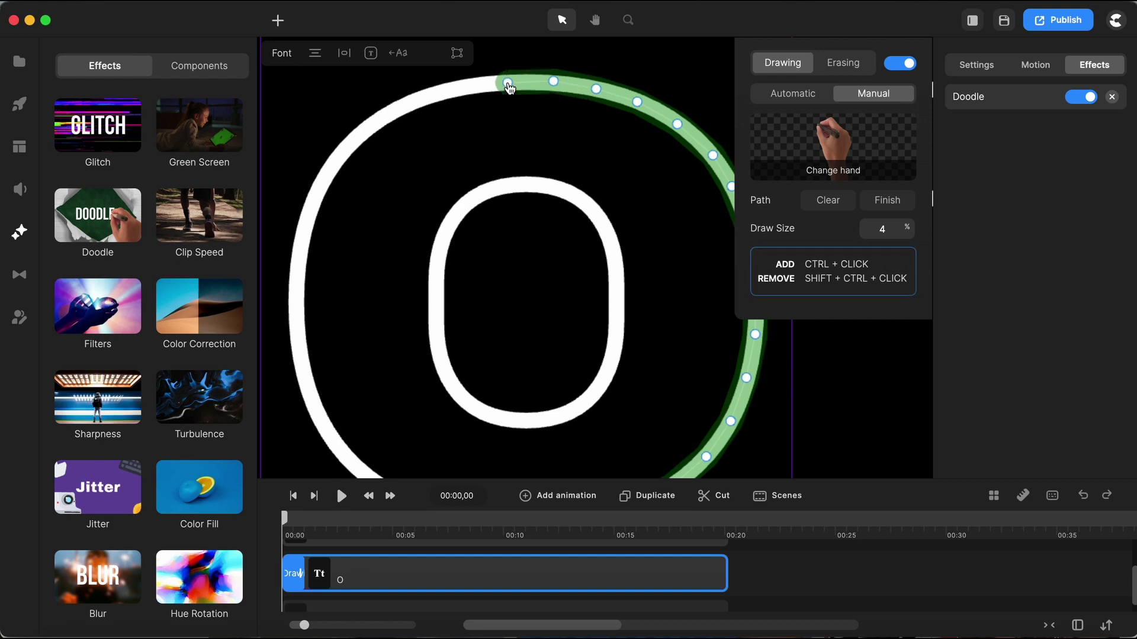
{"action": "left_click", "coordinate": [458, 88], "text": "ctrl"}
{"action": "left_click", "coordinate": [417, 101], "text": "ctrl"}
{"action": "left_click", "coordinate": [382, 119], "text": "ctrl"}
{"action": "left_click", "coordinate": [347, 146], "text": "ctrl"}
{"action": "left_click", "coordinate": [319, 186], "text": "ctrl"}
{"action": "left_click", "coordinate": [306, 223], "text": "ctrl"}
{"action": "left_click", "coordinate": [297, 278], "text": "ctrl"}
{"action": "left_click", "coordinate": [296, 311], "text": "ctrl"}
{"action": "left_click", "coordinate": [302, 365], "text": "ctrl"}
{"action": "left_click", "coordinate": [313, 400], "text": "ctrl"}
{"action": "left_click", "coordinate": [327, 441], "text": "ctrl"}
{"action": "scroll", "coordinate": [347, 298], "scroll_direction": "down", "scroll_amount": 2}
{"action": "scroll", "coordinate": [346, 298], "scroll_direction": "up", "scroll_amount": 2}
{"action": "left_click", "coordinate": [348, 363], "text": "ctrl"}
{"action": "left_click", "coordinate": [374, 385], "text": "ctrl"}
{"action": "left_click", "coordinate": [410, 402], "text": "ctrl"}
{"action": "left_click", "coordinate": [450, 414], "text": "ctrl"}
{"action": "left_click", "coordinate": [480, 420], "text": "ctrl"}
{"action": "left_click", "coordinate": [508, 421], "text": "ctrl"}
Step: Bridge into the O's inner ring, trace all the way around it, and finish the path
{"action": "left_click", "coordinate": [516, 323], "text": "ctrl"}
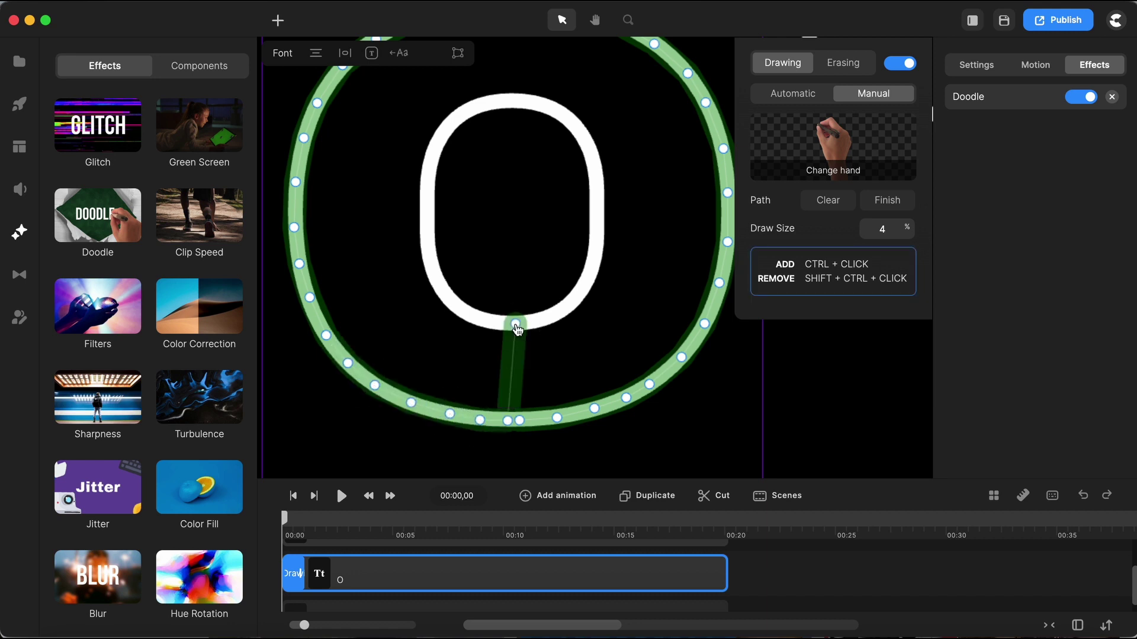
{"action": "left_click", "coordinate": [493, 322], "text": "ctrl"}
{"action": "left_click", "coordinate": [471, 315], "text": "ctrl"}
{"action": "left_click", "coordinate": [446, 290], "text": "ctrl"}
{"action": "left_click", "coordinate": [434, 266], "text": "ctrl"}
{"action": "left_click", "coordinate": [428, 231], "text": "ctrl"}
{"action": "left_click", "coordinate": [427, 195], "text": "ctrl"}
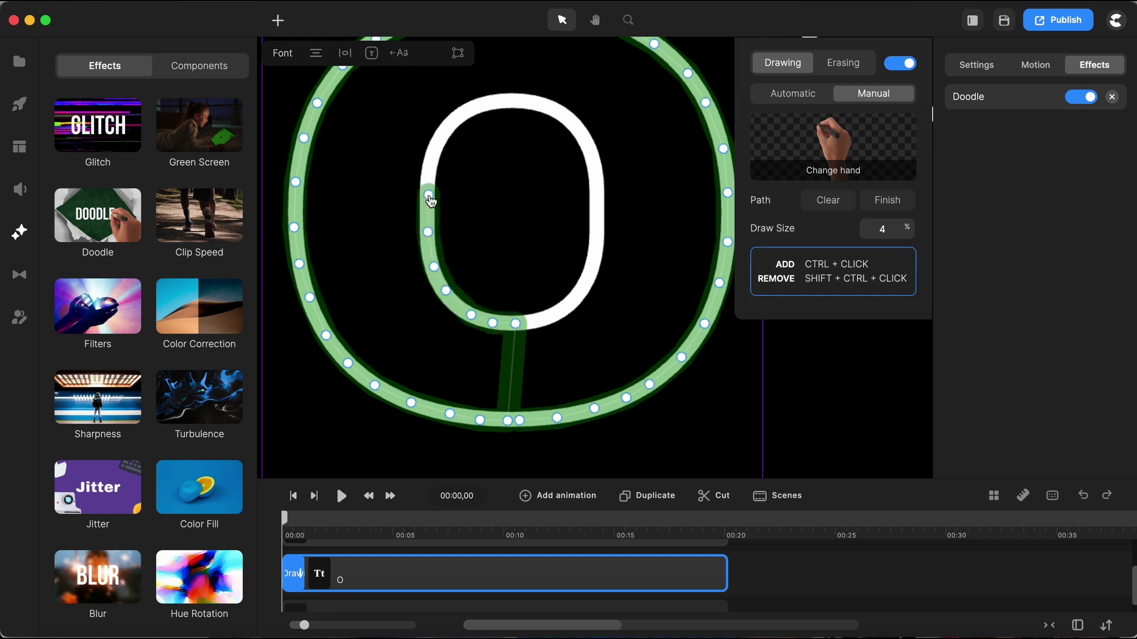
{"action": "left_click", "coordinate": [429, 164], "text": "ctrl"}
{"action": "left_click", "coordinate": [444, 132], "text": "ctrl"}
{"action": "left_click", "coordinate": [464, 111], "text": "ctrl"}
{"action": "left_click", "coordinate": [501, 101], "text": "ctrl"}
{"action": "left_click", "coordinate": [538, 104], "text": "ctrl"}
{"action": "left_click", "coordinate": [567, 115], "text": "ctrl"}
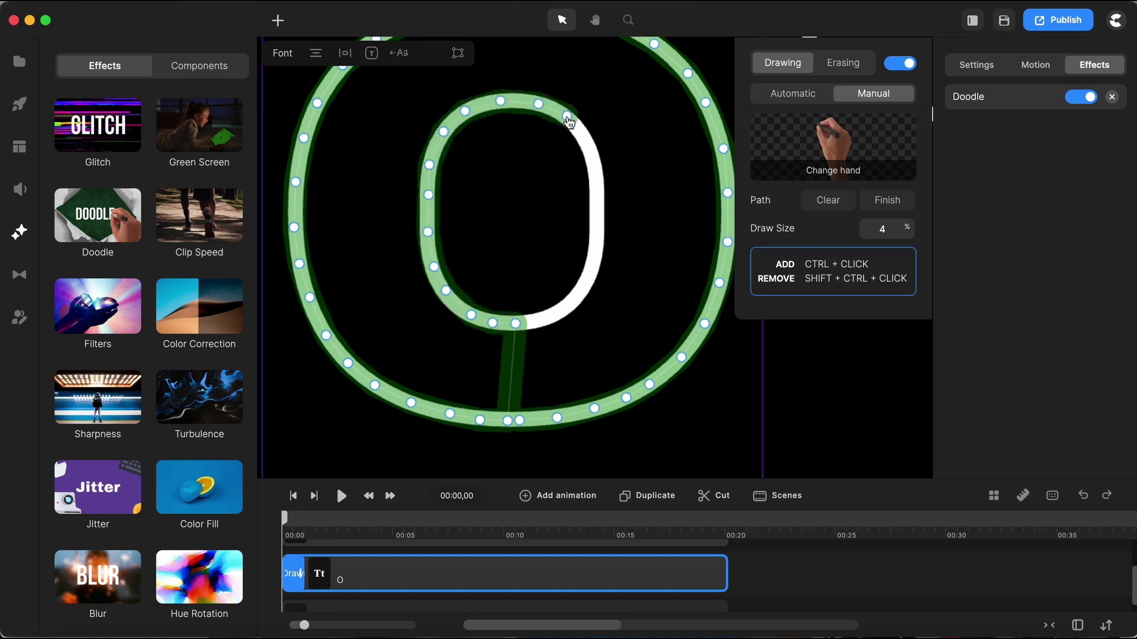
{"action": "left_click", "coordinate": [584, 136], "text": "ctrl"}
{"action": "left_click", "coordinate": [591, 159], "text": "ctrl"}
{"action": "left_click", "coordinate": [596, 183], "text": "ctrl"}
{"action": "left_click", "coordinate": [596, 226], "text": "ctrl"}
{"action": "left_click", "coordinate": [595, 262], "text": "ctrl"}
{"action": "left_click", "coordinate": [582, 288], "text": "ctrl"}
{"action": "left_click", "coordinate": [564, 306], "text": "ctrl"}
{"action": "left_click", "coordinate": [543, 318], "text": "ctrl"}
{"action": "left_click", "coordinate": [523, 323], "text": "ctrl"}
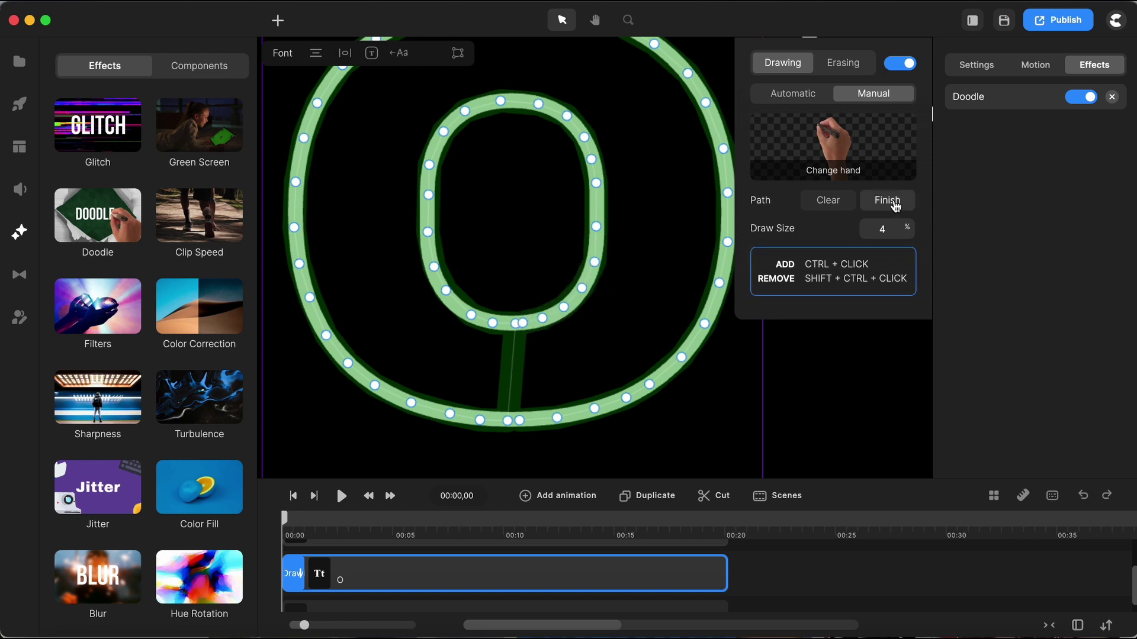
{"action": "left_click", "coordinate": [888, 201]}
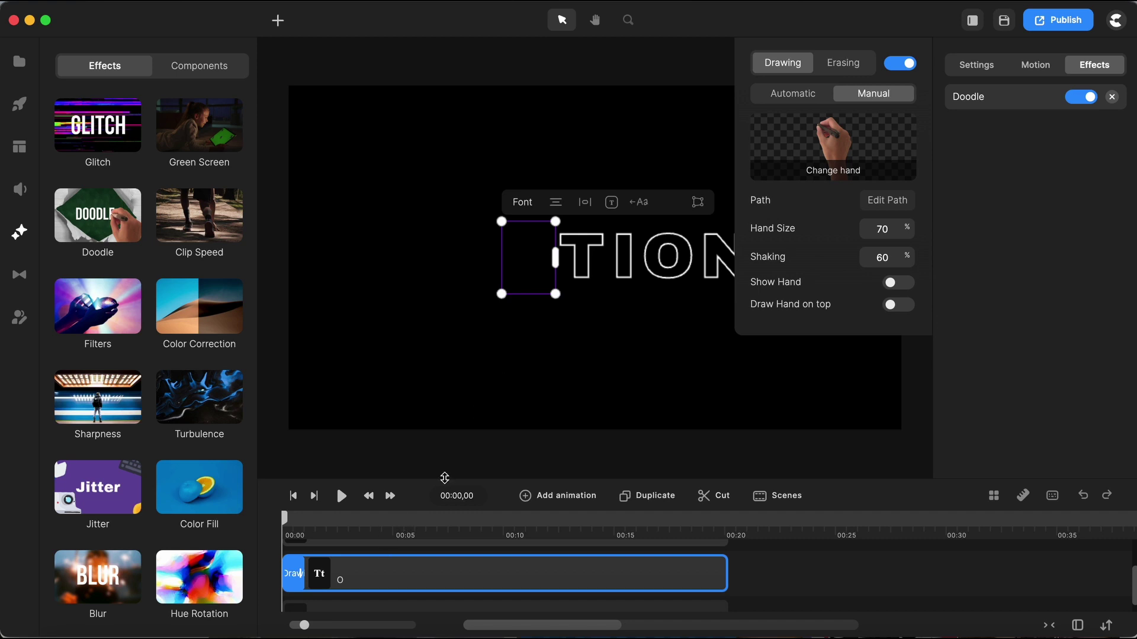
Step: Apply the Doodle effect to the T letter, set to Manual with Show Hand off
{"action": "left_click_drag", "start_coordinate": [444, 478], "coordinate": [449, 438]}
{"action": "scroll", "coordinate": [432, 530], "scroll_direction": "up", "scroll_amount": 2}
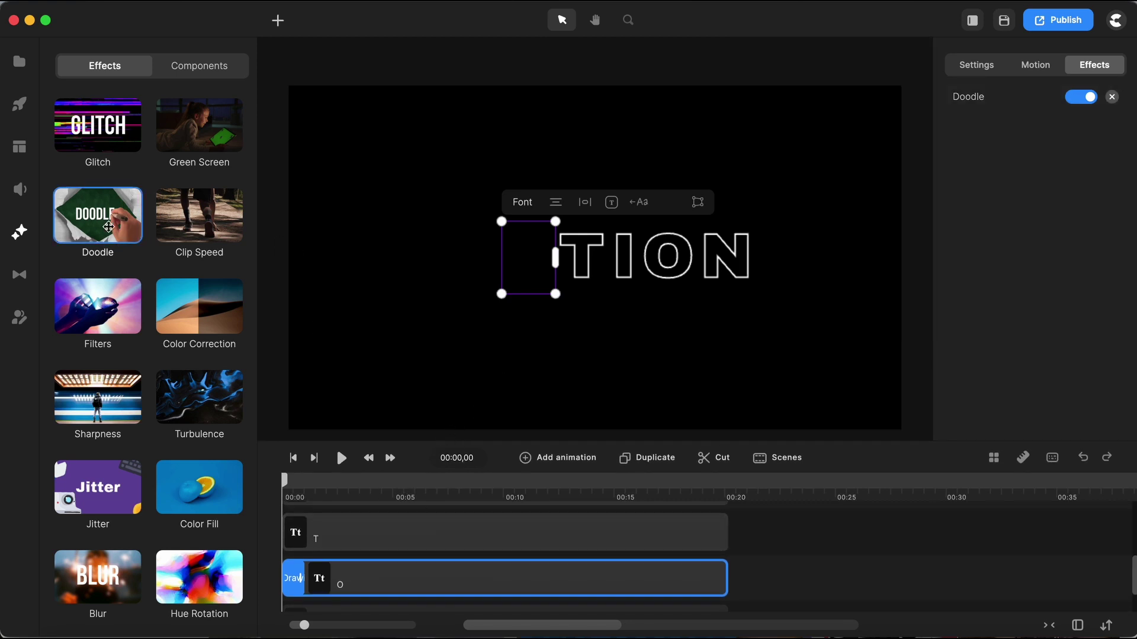
{"action": "mouse_move", "coordinate": [135, 245]}
{"action": "left_mouse_down"}
{"action": "mouse_move", "coordinate": [415, 547]}
{"action": "mouse_move", "coordinate": [392, 524]}
{"action": "left_mouse_up"}
{"action": "left_click", "coordinate": [895, 254]}
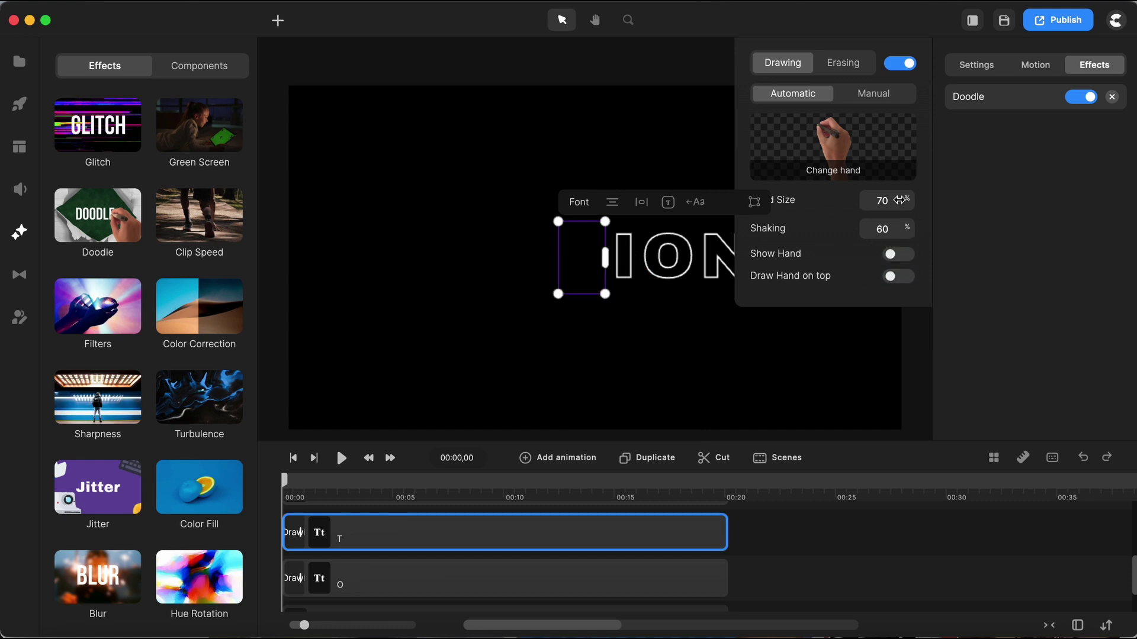
{"action": "left_click", "coordinate": [876, 94]}
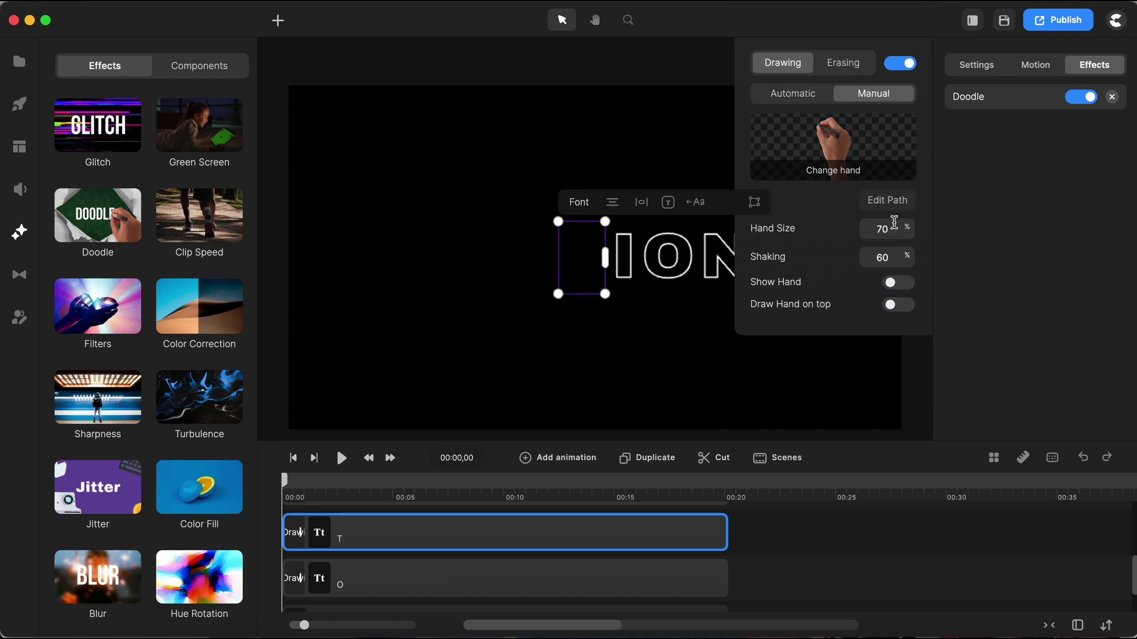
Step: Clear the T's automatic doodle path and set the draw size to 4
{"action": "left_click", "coordinate": [896, 208]}
{"action": "left_click", "coordinate": [846, 204]}
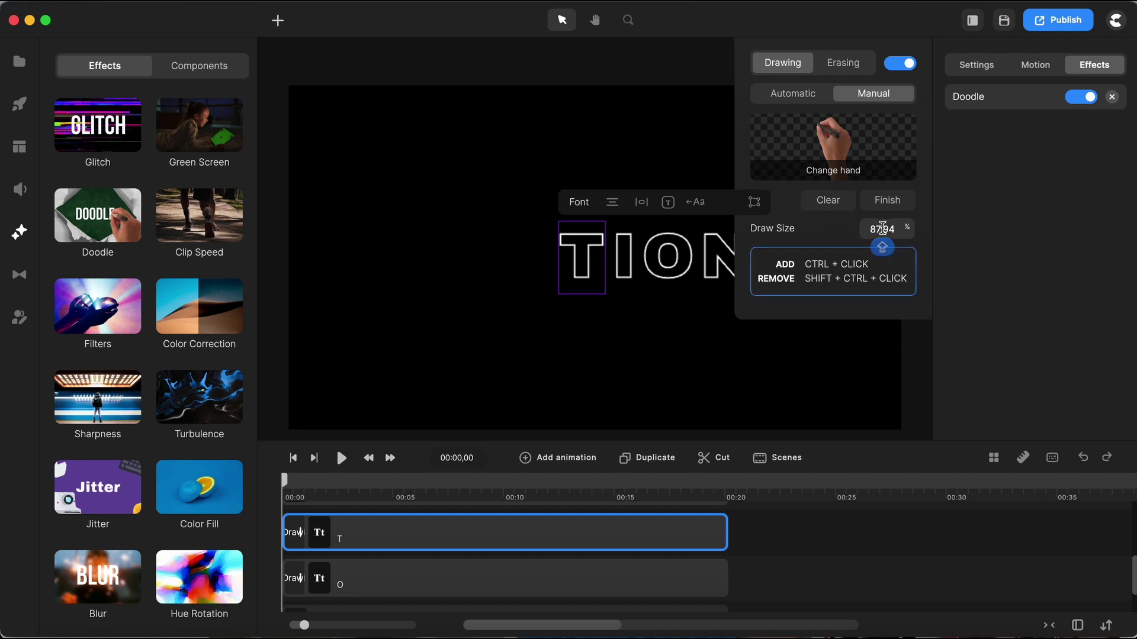
{"action": "double_click", "coordinate": [882, 228]}
{"action": "type", "text": "4"}
{"action": "left_click", "coordinate": [843, 235]}
Step: Trace the T's outline around its top bar and stem, then finish the path
{"action": "scroll", "coordinate": [591, 266], "scroll_direction": "up", "scroll_amount": 5}
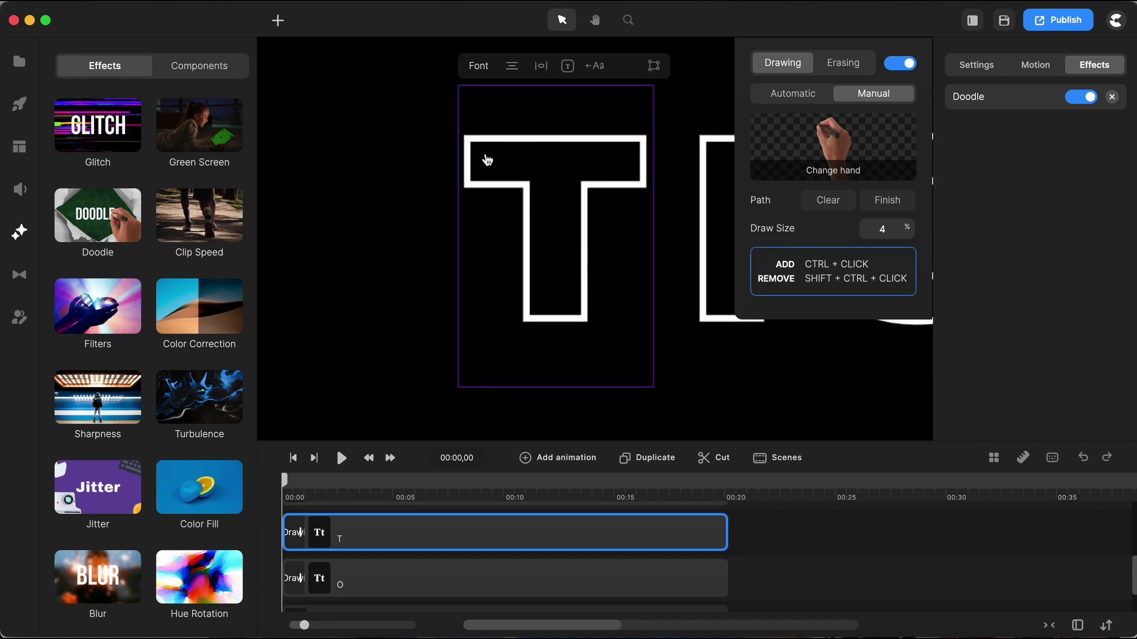
{"action": "scroll", "coordinate": [487, 160], "scroll_direction": "up", "scroll_amount": 4}
{"action": "scroll", "coordinate": [485, 160], "scroll_direction": "down", "scroll_amount": 2}
{"action": "scroll", "coordinate": [461, 143], "scroll_direction": "up", "scroll_amount": 10}
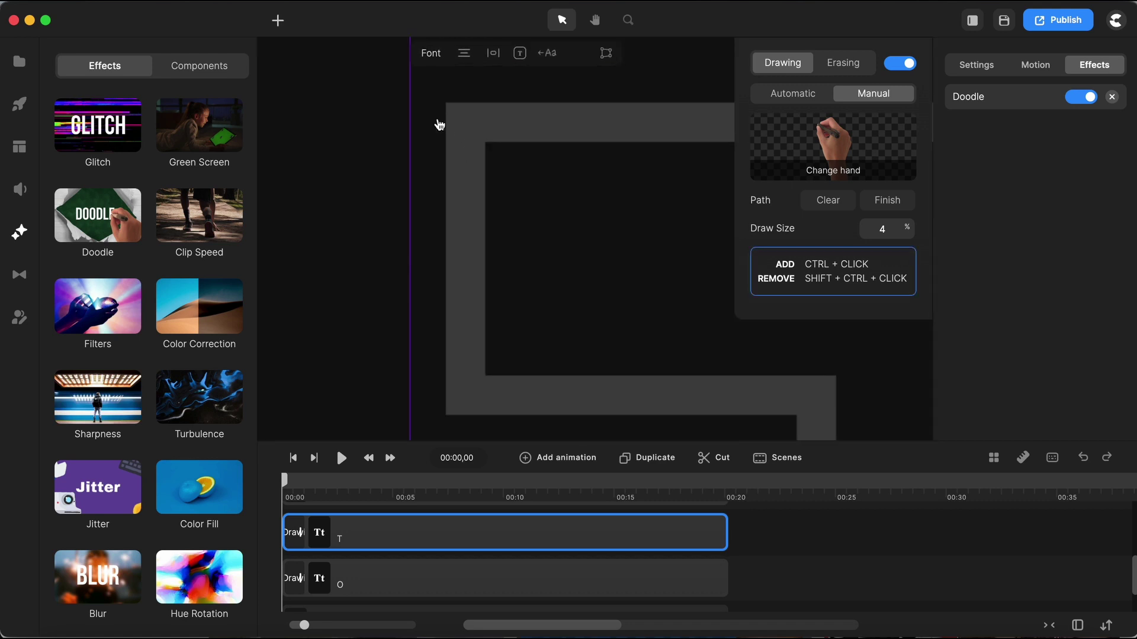
{"action": "left_click", "coordinate": [481, 124], "text": "ctrl"}
{"action": "left_click_drag", "start_coordinate": [431, 118], "coordinate": [433, 121]}
{"action": "scroll", "coordinate": [435, 123], "scroll_direction": "down", "scroll_amount": 10}
{"action": "scroll", "coordinate": [633, 157], "scroll_direction": "up", "scroll_amount": 3}
{"action": "left_click", "coordinate": [630, 150], "text": "ctrl"}
{"action": "left_click", "coordinate": [630, 205], "text": "ctrl"}
{"action": "left_click", "coordinate": [560, 205], "text": "ctrl"}
{"action": "left_click", "coordinate": [561, 365], "text": "ctrl"}
{"action": "left_click", "coordinate": [492, 365], "text": "ctrl"}
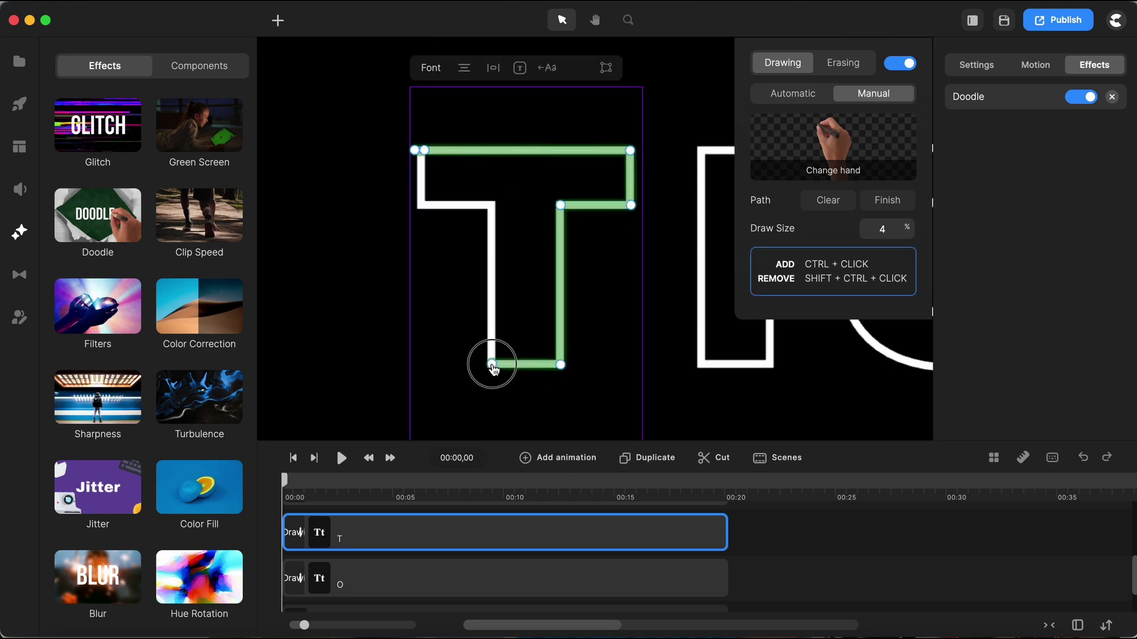
{"action": "left_click", "coordinate": [491, 205], "text": "ctrl"}
{"action": "left_click", "coordinate": [420, 205], "text": "ctrl"}
{"action": "left_click", "coordinate": [418, 148], "text": "ctrl"}
{"action": "left_click", "coordinate": [887, 200]}
{"action": "scroll", "coordinate": [428, 589], "scroll_direction": "up", "scroll_amount": 3}
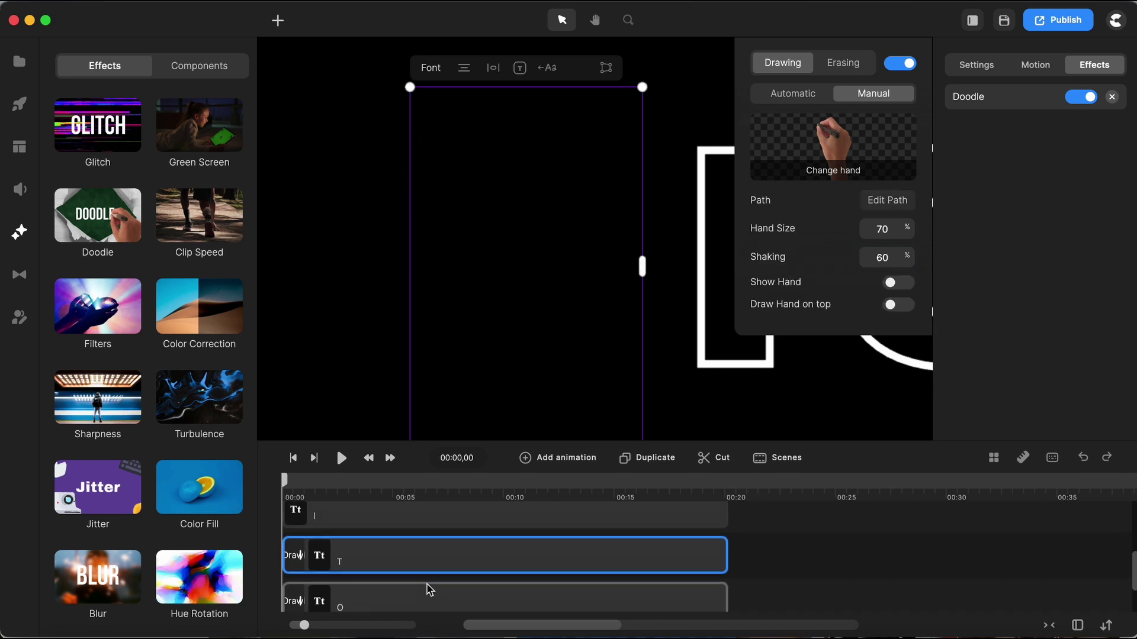
Step: Apply Doodle to the I with the hand hidden, a manual path and draw size 4
{"action": "left_click_drag", "start_coordinate": [112, 212], "coordinate": [344, 533]}
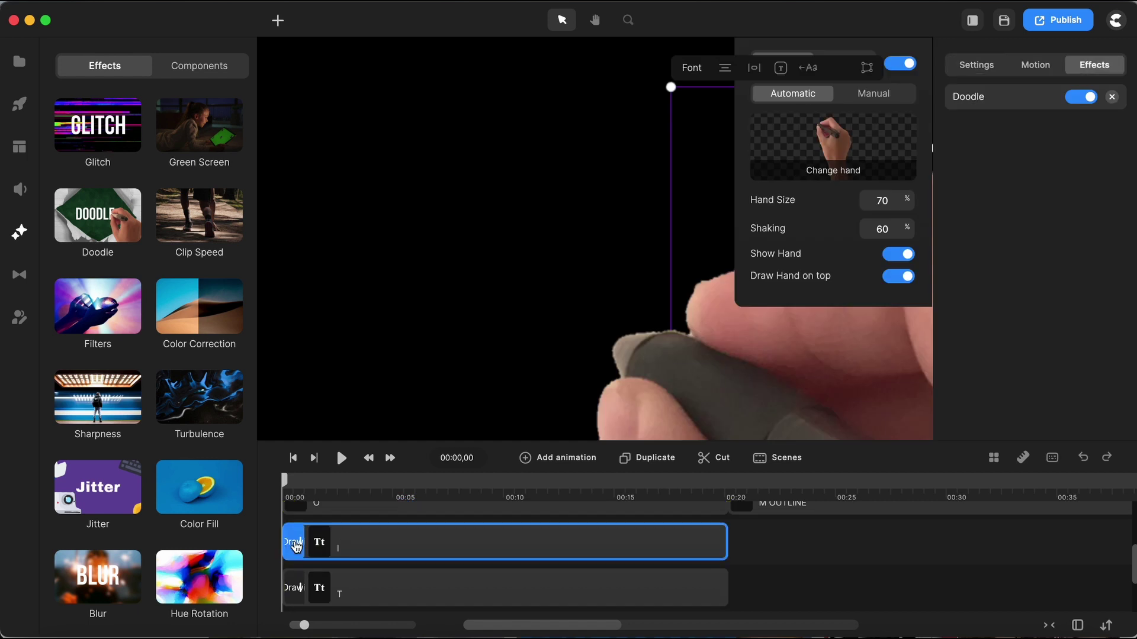
{"action": "left_click", "coordinate": [895, 255]}
{"action": "left_click", "coordinate": [874, 93]}
{"action": "left_click", "coordinate": [882, 200]}
{"action": "double_click", "coordinate": [884, 230]}
{"action": "type", "text": "4"}
Step: Trace the I's doodle path with four points down the letter and finish it
{"action": "scroll", "coordinate": [644, 279], "scroll_direction": "up", "scroll_amount": 10}
{"action": "left_click", "coordinate": [599, 100], "text": "ctrl"}
{"action": "scroll", "coordinate": [600, 95], "scroll_direction": "down", "scroll_amount": 5}
{"action": "left_click", "coordinate": [601, 266], "text": "ctrl"}
{"action": "left_click", "coordinate": [545, 266], "text": "ctrl"}
{"action": "left_click", "coordinate": [544, 91], "text": "ctrl"}
{"action": "scroll", "coordinate": [595, 95], "scroll_direction": "up", "scroll_amount": 10}
{"action": "left_click", "coordinate": [887, 200]}
Step: Rearrange the O letter clips, moving the plain O down a row
{"action": "scroll", "coordinate": [680, 223], "scroll_direction": "down", "scroll_amount": 15}
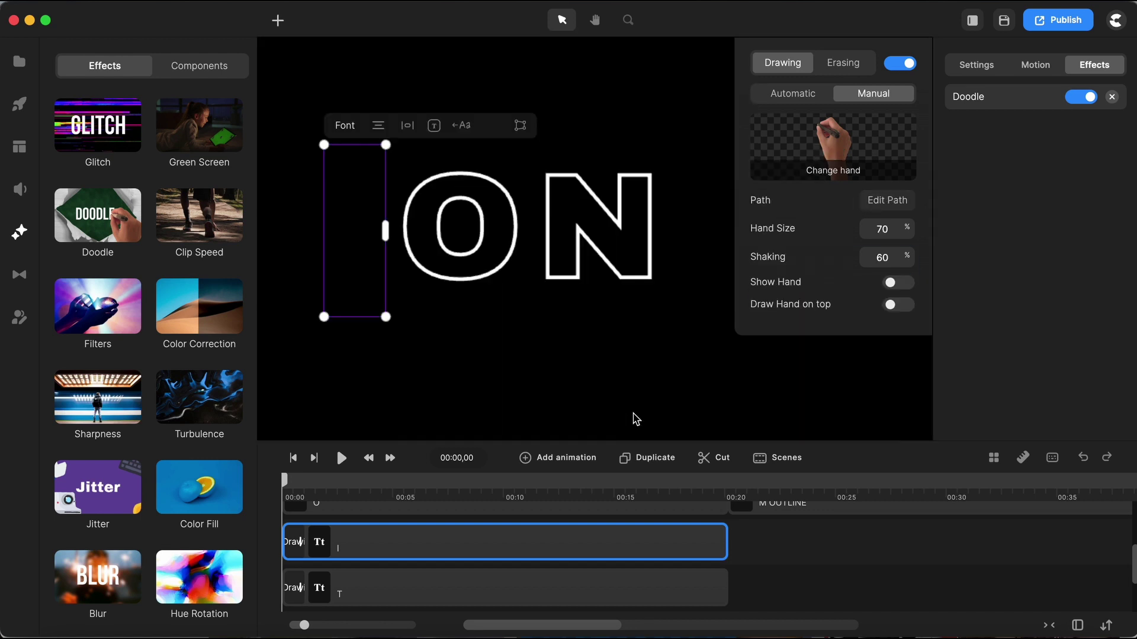
{"action": "left_click_drag", "start_coordinate": [622, 441], "coordinate": [623, 324]}
{"action": "scroll", "coordinate": [533, 438], "scroll_direction": "up", "scroll_amount": 2}
{"action": "left_click", "coordinate": [521, 437]}
{"action": "left_click", "coordinate": [518, 573]}
{"action": "scroll", "coordinate": [749, 479], "scroll_direction": "up", "scroll_amount": 1}
{"action": "left_click_drag", "start_coordinate": [533, 471], "coordinate": [533, 493]}
{"action": "scroll", "coordinate": [533, 523], "scroll_direction": "down", "scroll_amount": 2}
Step: Duplicate the doodle O onto the second O and delete the leftover plain O clip
{"action": "left_click", "coordinate": [533, 573]}
{"action": "key", "text": "super+d"}
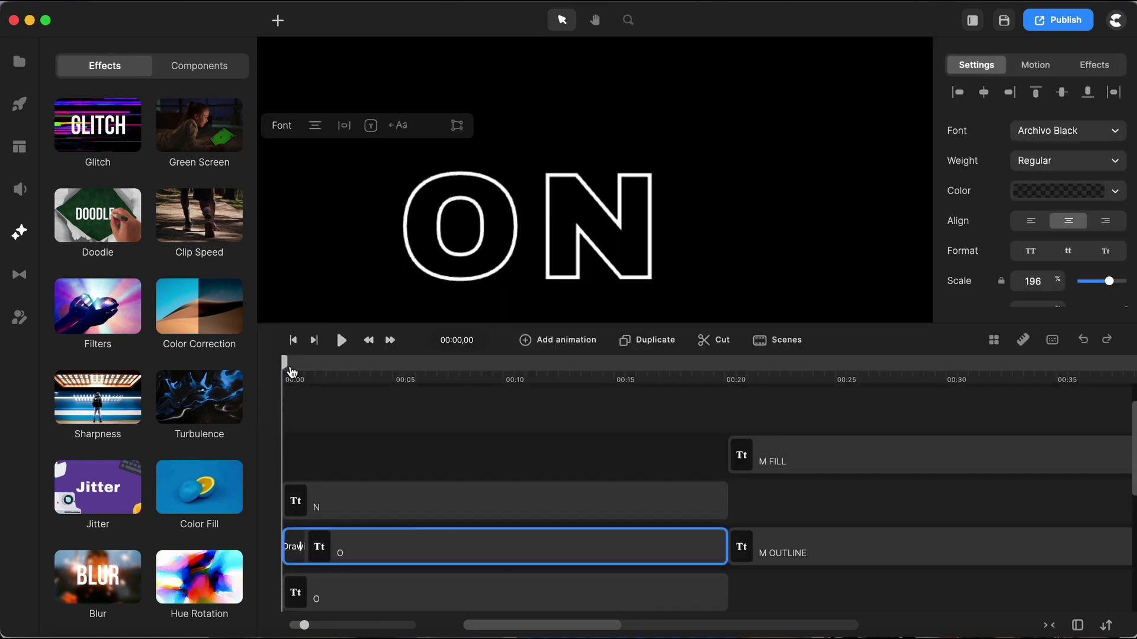
{"action": "left_click_drag", "start_coordinate": [286, 364], "coordinate": [335, 364]}
{"action": "scroll", "coordinate": [612, 264], "scroll_direction": "down", "scroll_amount": 5}
{"action": "mouse_move", "coordinate": [346, 261]}
{"action": "left_mouse_down"}
{"action": "mouse_move", "coordinate": [461, 246]}
{"action": "mouse_move", "coordinate": [539, 260]}
{"action": "left_mouse_up"}
{"action": "left_click", "coordinate": [474, 572]}
{"action": "key", "text": "Delete"}
Step: Apply Doodle to the N with no hand, a manual path, and its default path cleared
{"action": "left_click", "coordinate": [452, 491]}
{"action": "left_click_drag", "start_coordinate": [453, 323], "coordinate": [453, 457]}
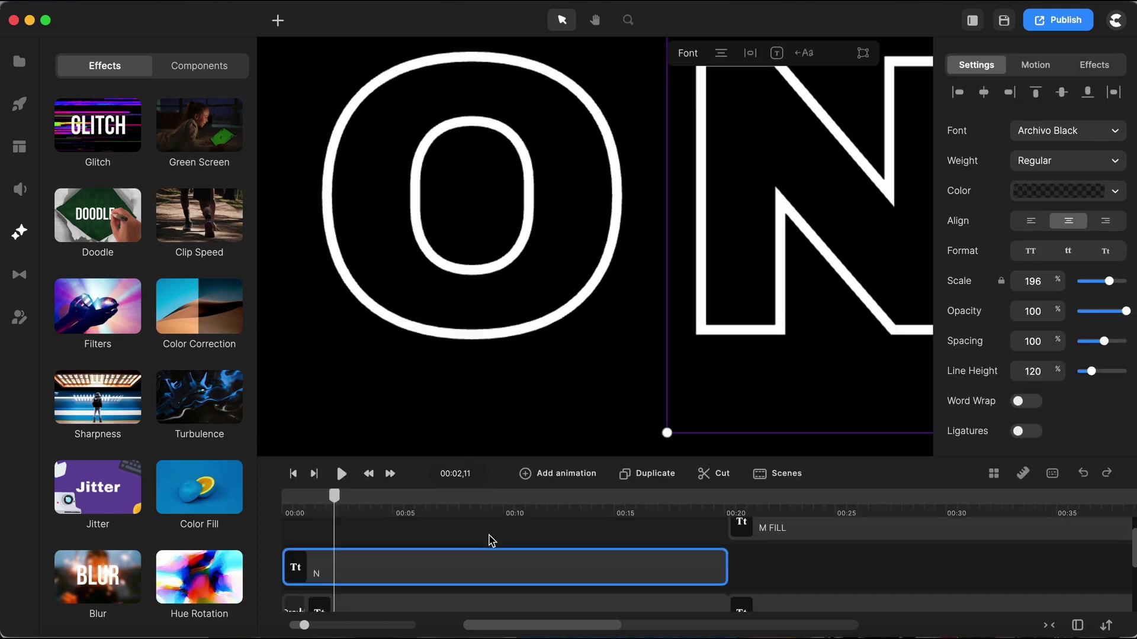
{"action": "left_click_drag", "start_coordinate": [98, 216], "coordinate": [340, 570]}
{"action": "left_click", "coordinate": [898, 254]}
{"action": "left_click", "coordinate": [898, 276]}
{"action": "left_click", "coordinate": [874, 93]}
{"action": "scroll", "coordinate": [635, 361], "scroll_direction": "down", "scroll_amount": 5}
{"action": "left_click", "coordinate": [876, 205]}
{"action": "left_click", "coordinate": [828, 200]}
{"action": "scroll", "coordinate": [714, 308], "scroll_direction": "up", "scroll_amount": 10}
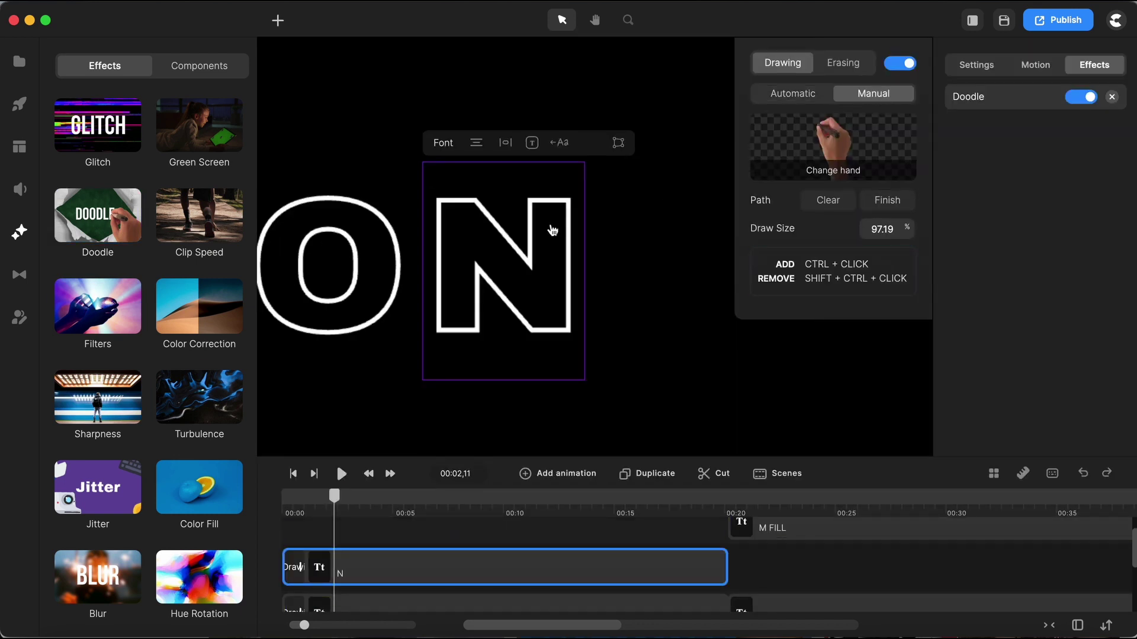
{"action": "scroll", "coordinate": [539, 237], "scroll_direction": "up", "scroll_amount": 5}
Step: Set draw size 4 and trace the N's strokes with eight path points, then finish
{"action": "double_click", "coordinate": [883, 229]}
{"action": "type", "text": "4"}
{"action": "left_click", "coordinate": [532, 167], "text": "ctrl"}
{"action": "left_click", "coordinate": [616, 166], "text": "ctrl"}
{"action": "left_click", "coordinate": [614, 279], "text": "ctrl"}
{"action": "left_click", "coordinate": [554, 279], "text": "ctrl"}
{"action": "left_click", "coordinate": [454, 166], "text": "ctrl"}
{"action": "left_click", "coordinate": [455, 280], "text": "ctrl"}
{"action": "left_click", "coordinate": [386, 279], "text": "ctrl"}
{"action": "left_click", "coordinate": [421, 190], "text": "ctrl"}
{"action": "left_click", "coordinate": [588, 313], "text": "ctrl"}
{"action": "left_click", "coordinate": [879, 205]}
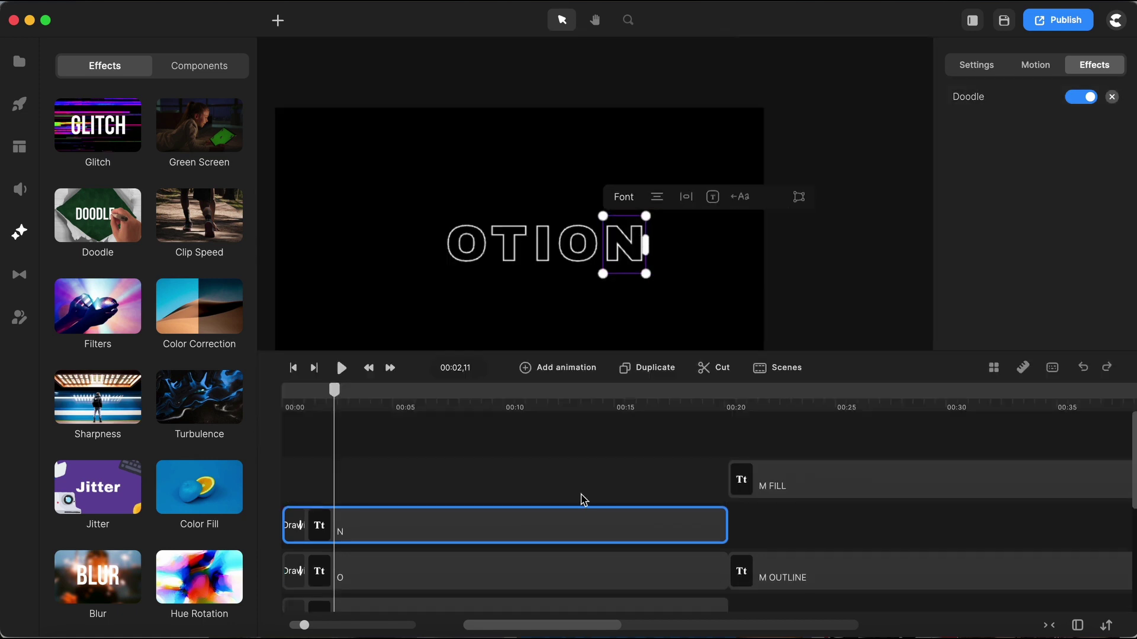
Step: Move M OUTLINE to the timeline start and give it a Fade In entrance
{"action": "left_click_drag", "start_coordinate": [802, 579], "coordinate": [350, 480]}
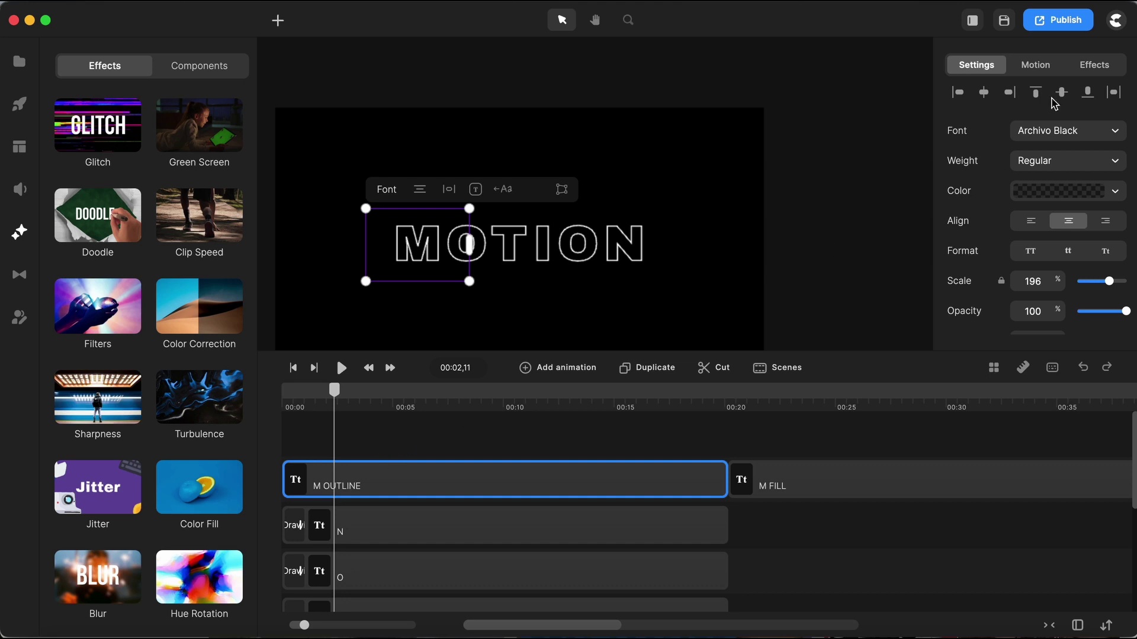
{"action": "left_click", "coordinate": [1038, 67]}
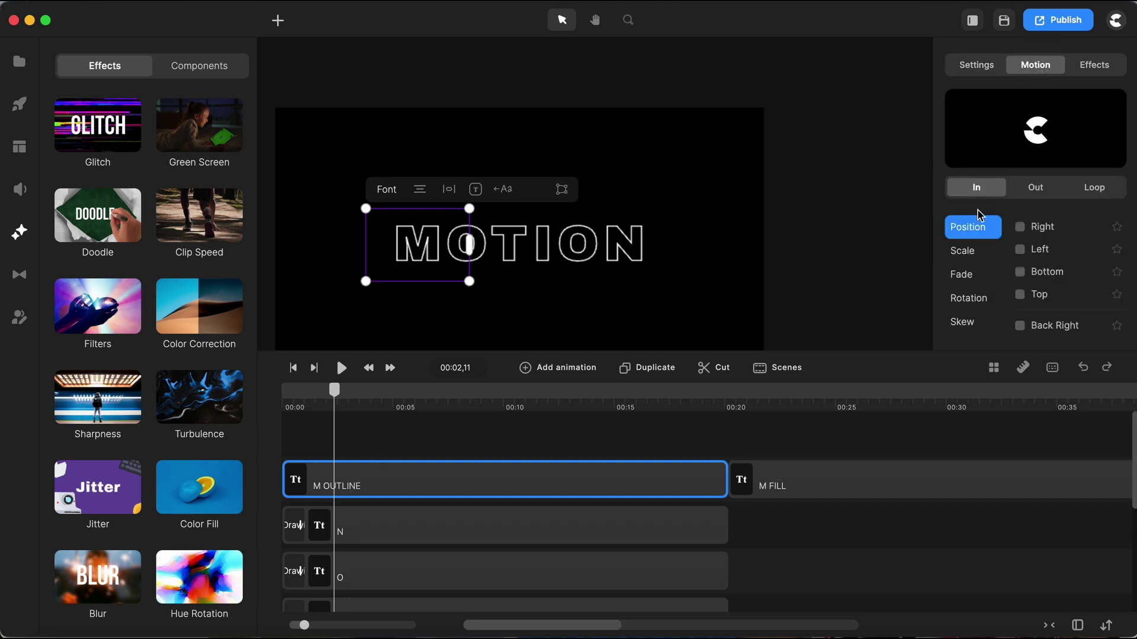
{"action": "left_click", "coordinate": [962, 273]}
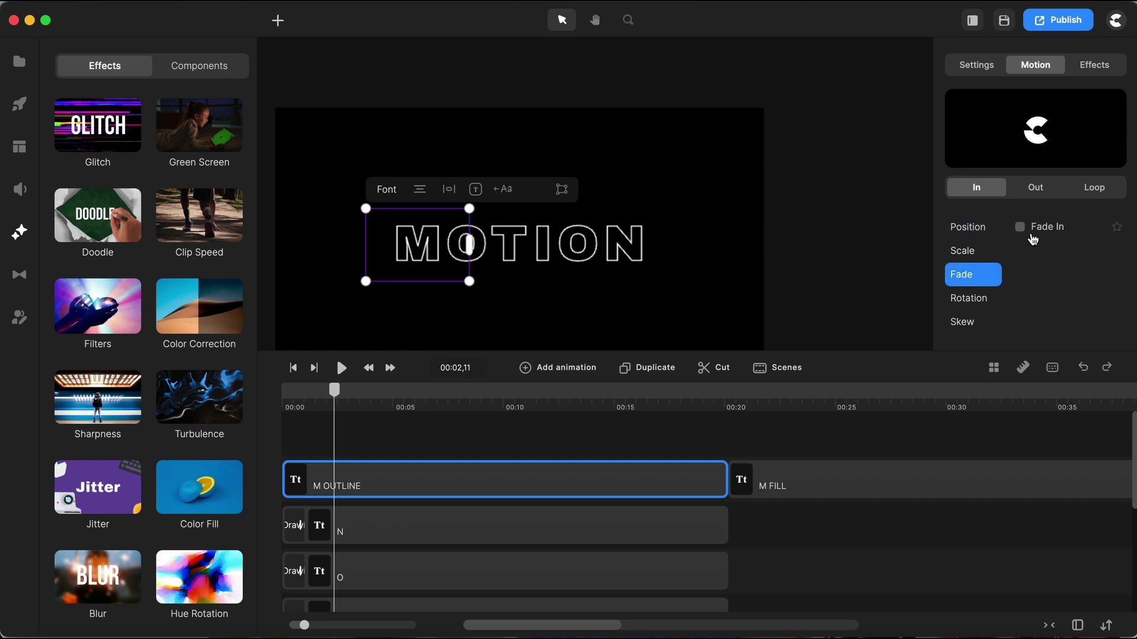
{"action": "left_click", "coordinate": [1020, 227]}
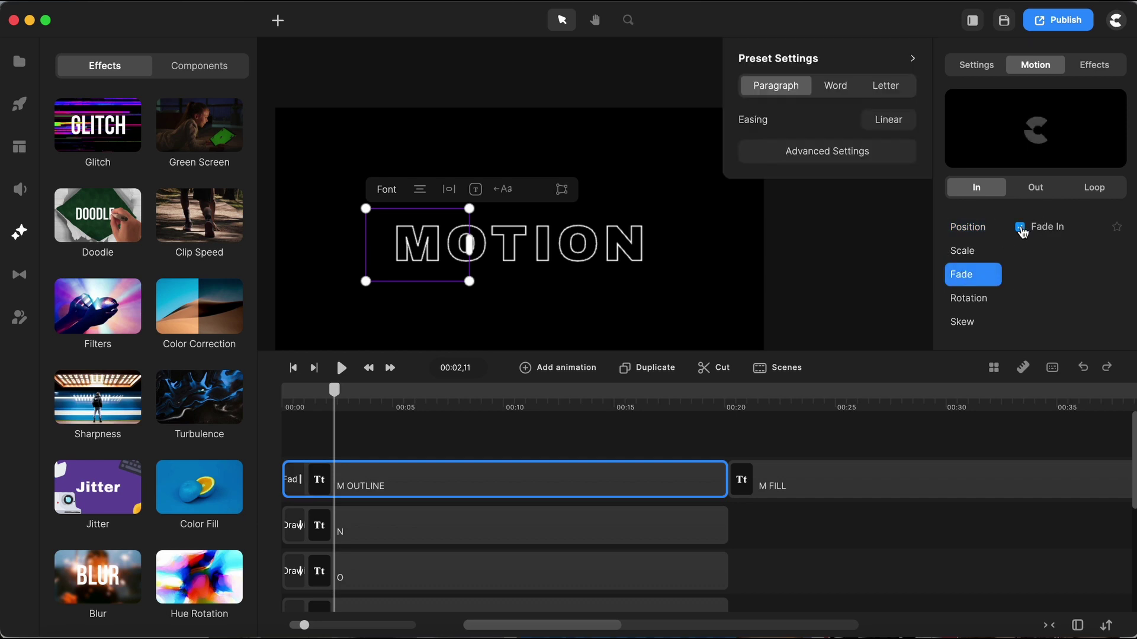
{"action": "left_click", "coordinate": [434, 451]}
Step: Move the M FILL clip onto the top track starting at 00:20
{"action": "left_click_drag", "start_coordinate": [804, 487], "coordinate": [348, 444]}
{"action": "left_click", "coordinate": [295, 529]}
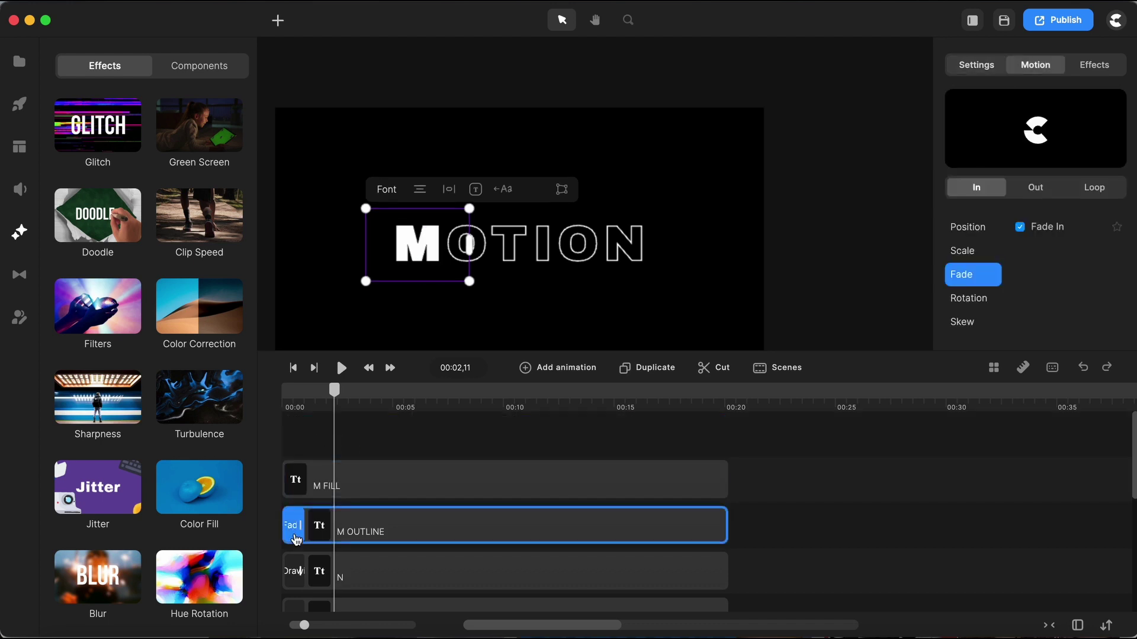
{"action": "left_click", "coordinate": [363, 491]}
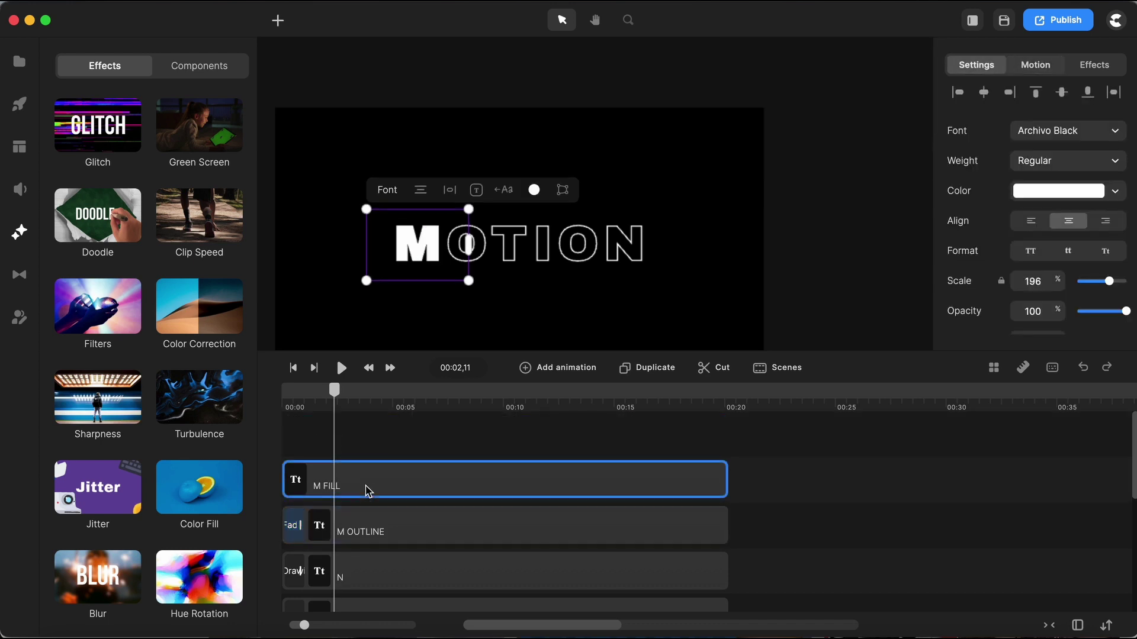
{"action": "left_click", "coordinate": [426, 450]}
{"action": "left_click_drag", "start_coordinate": [459, 492], "coordinate": [914, 539]}
Step: Fit the canvas in view and add a horizontal guideline near the letters' base
{"action": "left_click", "coordinate": [599, 495]}
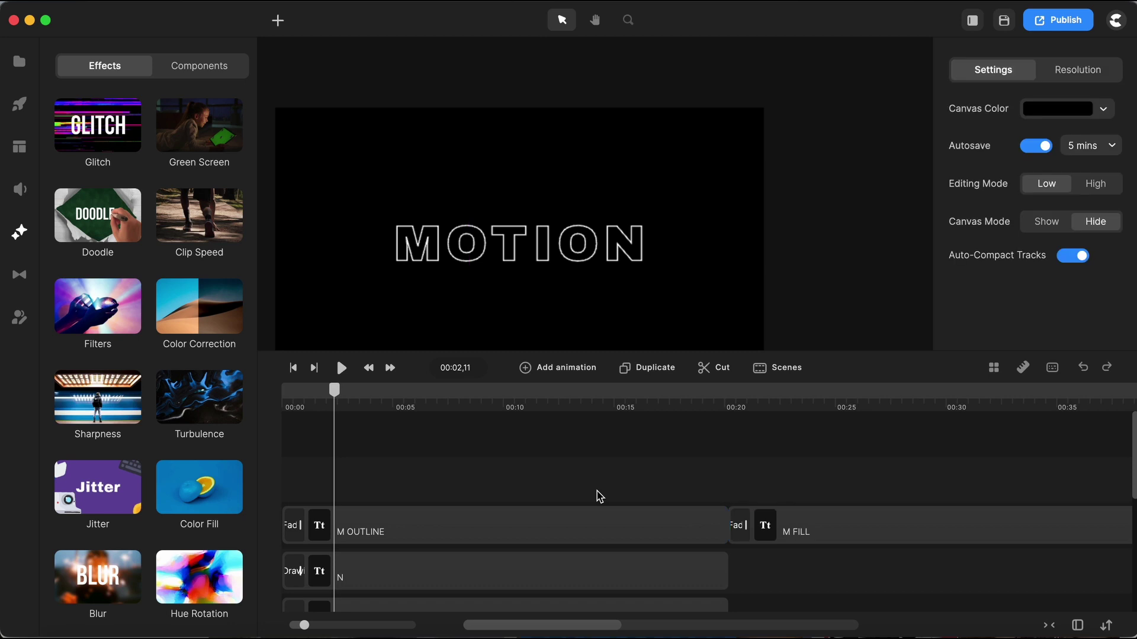
{"action": "key", "text": "super+0"}
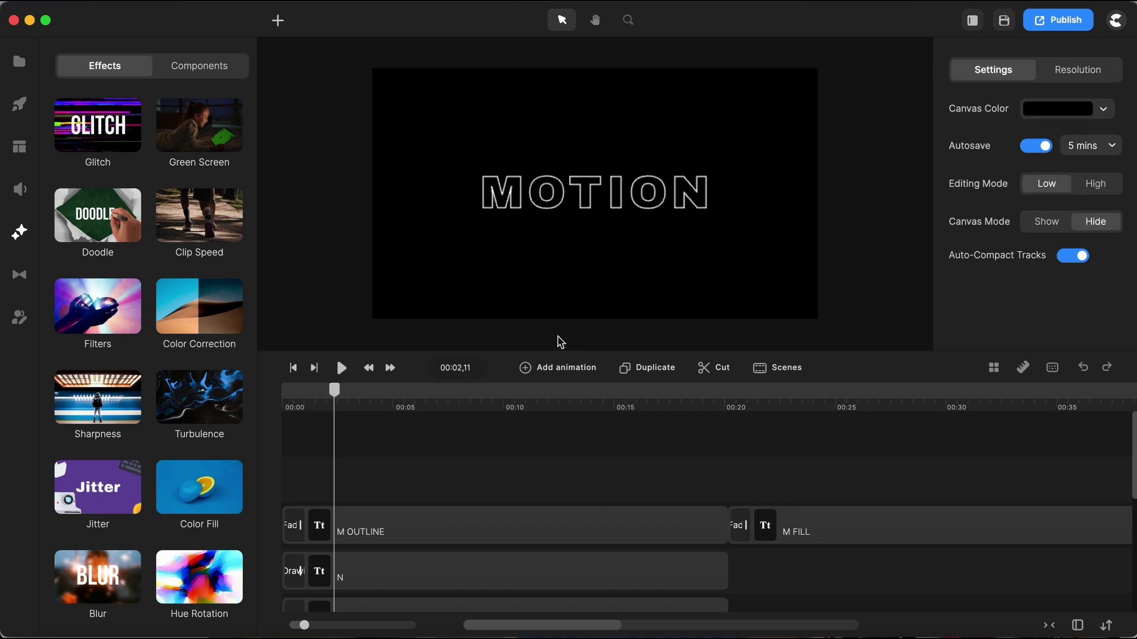
{"action": "scroll", "coordinate": [397, 190], "scroll_direction": "up", "scroll_amount": 4}
{"action": "scroll", "coordinate": [397, 189], "scroll_direction": "up", "scroll_amount": 2}
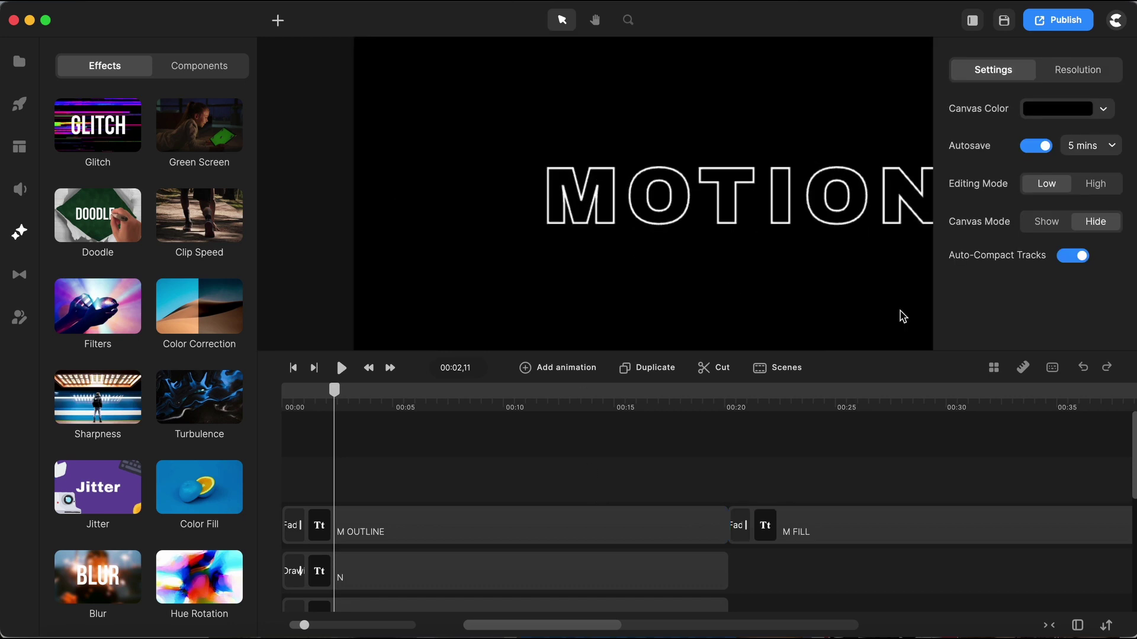
{"action": "left_click", "coordinate": [1022, 367]}
{"action": "left_click", "coordinate": [872, 296]}
{"action": "left_click_drag", "start_coordinate": [712, 199], "coordinate": [712, 223]}
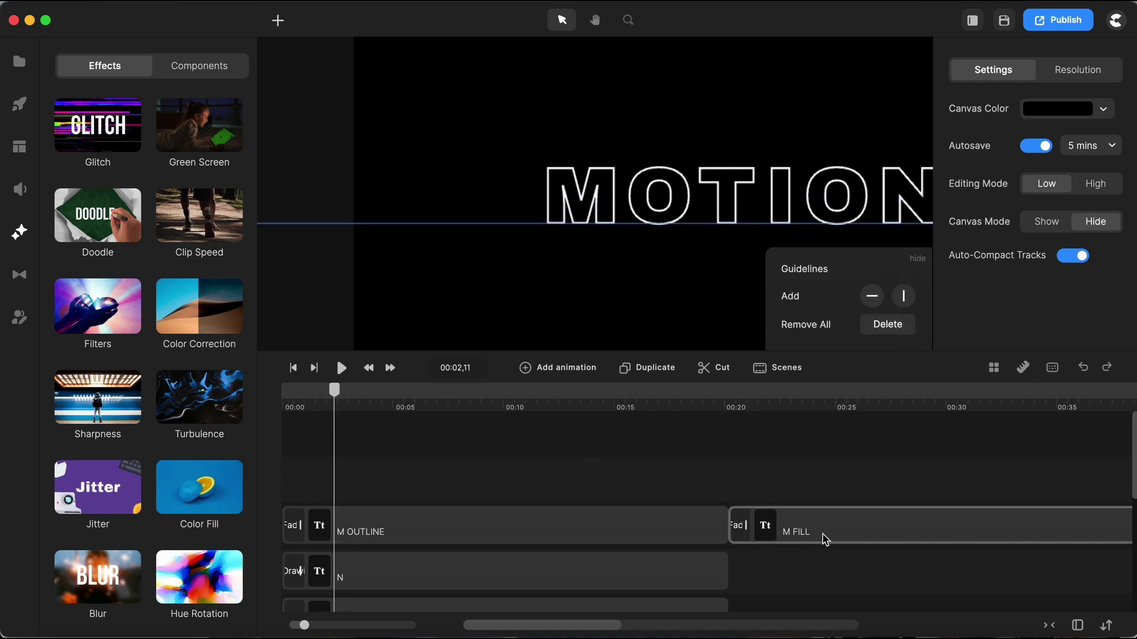
Step: Move M FILL up a track and shift M OUTLINE to start at 00:20
{"action": "left_click_drag", "start_coordinate": [827, 532], "coordinate": [833, 482]}
{"action": "left_click", "coordinate": [569, 536]}
{"action": "left_click_drag", "start_coordinate": [569, 537], "coordinate": [1004, 530]}
{"action": "scroll", "coordinate": [672, 220], "scroll_direction": "up", "scroll_amount": 5}
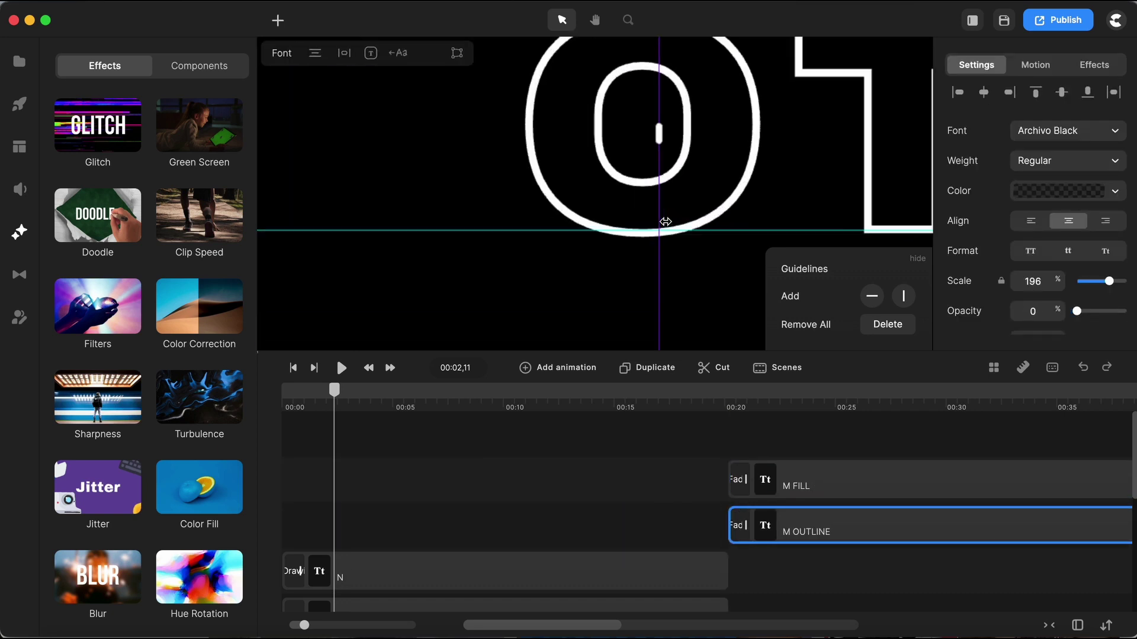
{"action": "left_click", "coordinate": [702, 232]}
Step: Align the guideline with the bottom of the O, then switch to the Pen tool
{"action": "scroll", "coordinate": [703, 232], "scroll_direction": "up", "scroll_amount": 5}
{"action": "left_click_drag", "start_coordinate": [700, 238], "coordinate": [700, 261]}
{"action": "scroll", "coordinate": [700, 261], "scroll_direction": "down", "scroll_amount": 10}
{"action": "scroll", "coordinate": [700, 260], "scroll_direction": "up", "scroll_amount": 1}
{"action": "left_click", "coordinate": [918, 260]}
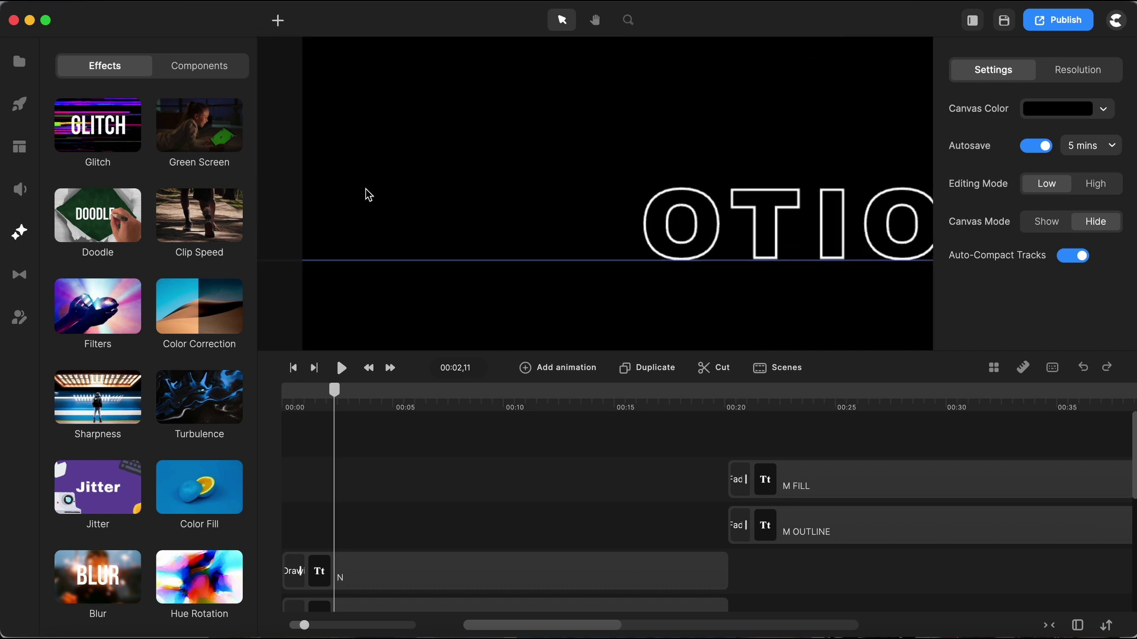
{"action": "left_click", "coordinate": [278, 21]}
{"action": "left_click", "coordinate": [302, 88]}
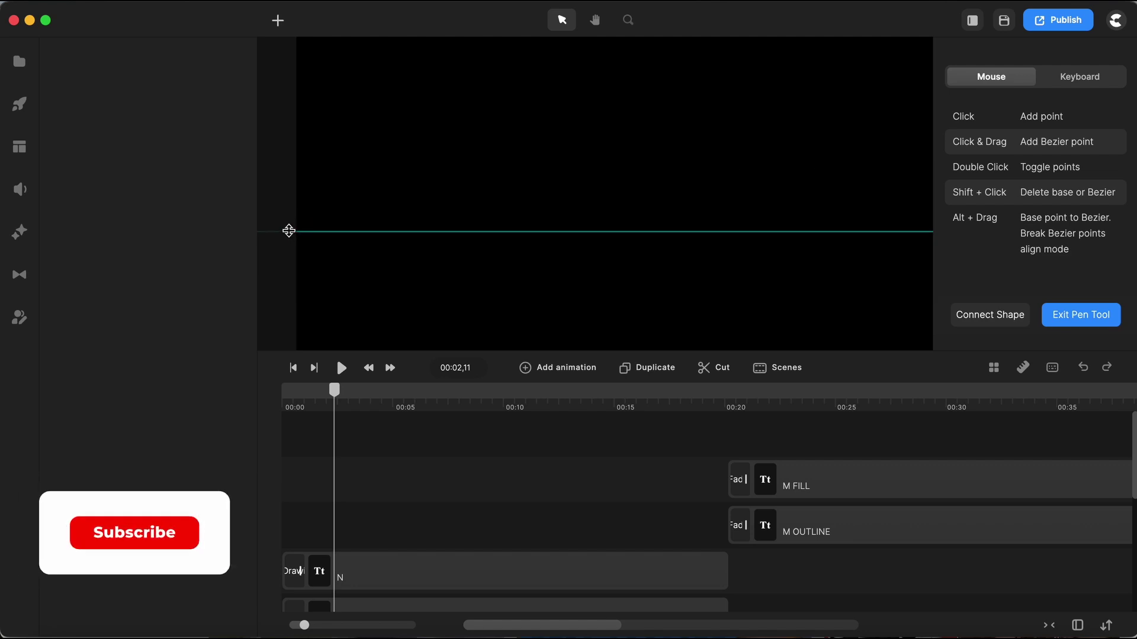
Step: Draw a horizontal pen line along the guideline and exit the pen tool
{"action": "left_click", "coordinate": [293, 233]}
{"action": "scroll", "coordinate": [385, 248], "scroll_direction": "down", "scroll_amount": 3}
{"action": "scroll", "coordinate": [597, 247], "scroll_direction": "up", "scroll_amount": 10}
{"action": "scroll", "coordinate": [574, 241], "scroll_direction": "up", "scroll_amount": 3}
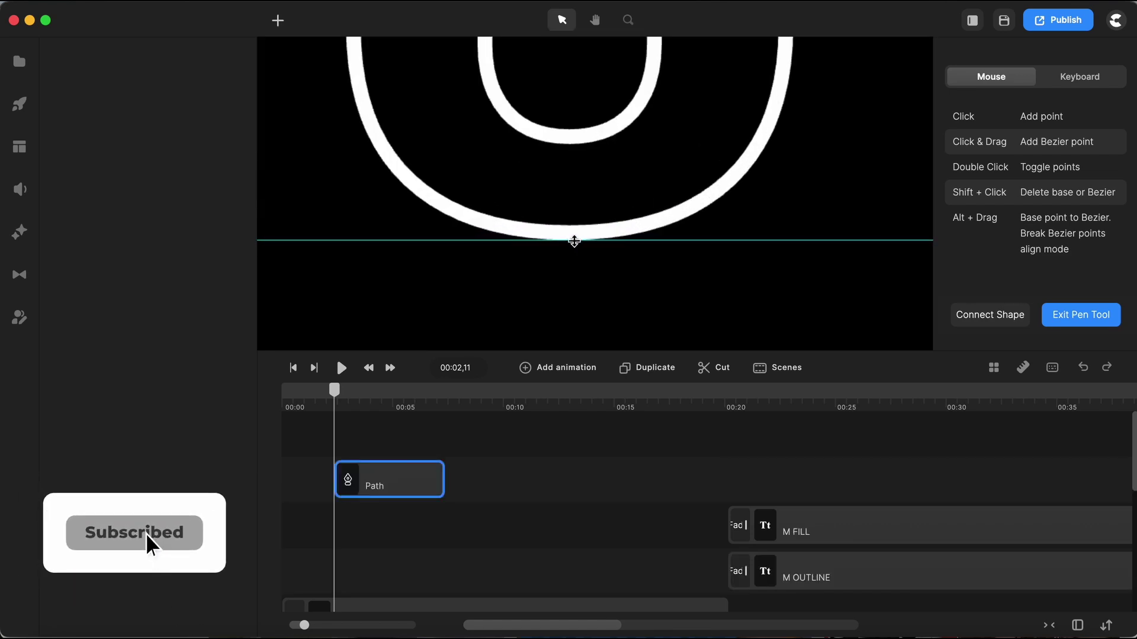
{"action": "right_click", "coordinate": [574, 240]}
{"action": "left_click", "coordinate": [1089, 323]}
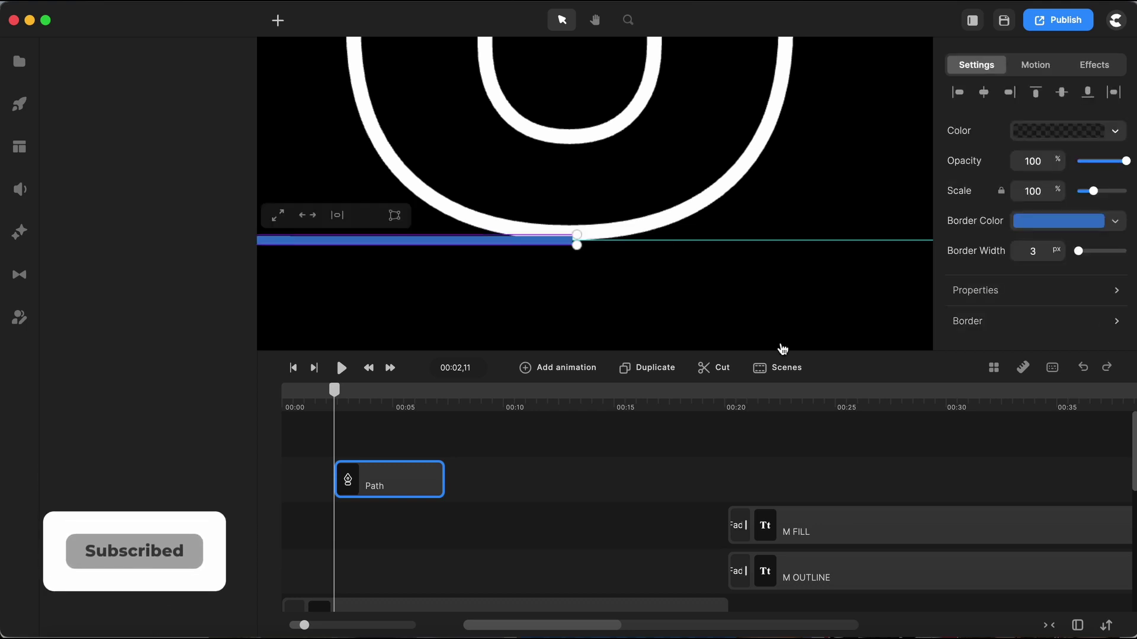
{"action": "scroll", "coordinate": [1002, 300], "scroll_direction": "down", "scroll_amount": 5}
{"action": "scroll", "coordinate": [995, 309], "scroll_direction": "down", "scroll_amount": 2}
{"action": "scroll", "coordinate": [1007, 243], "scroll_direction": "up", "scroll_amount": 1}
Step: Change the line's end cap, make its border white, and move its clip to the timeline start
{"action": "left_click", "coordinate": [1001, 172]}
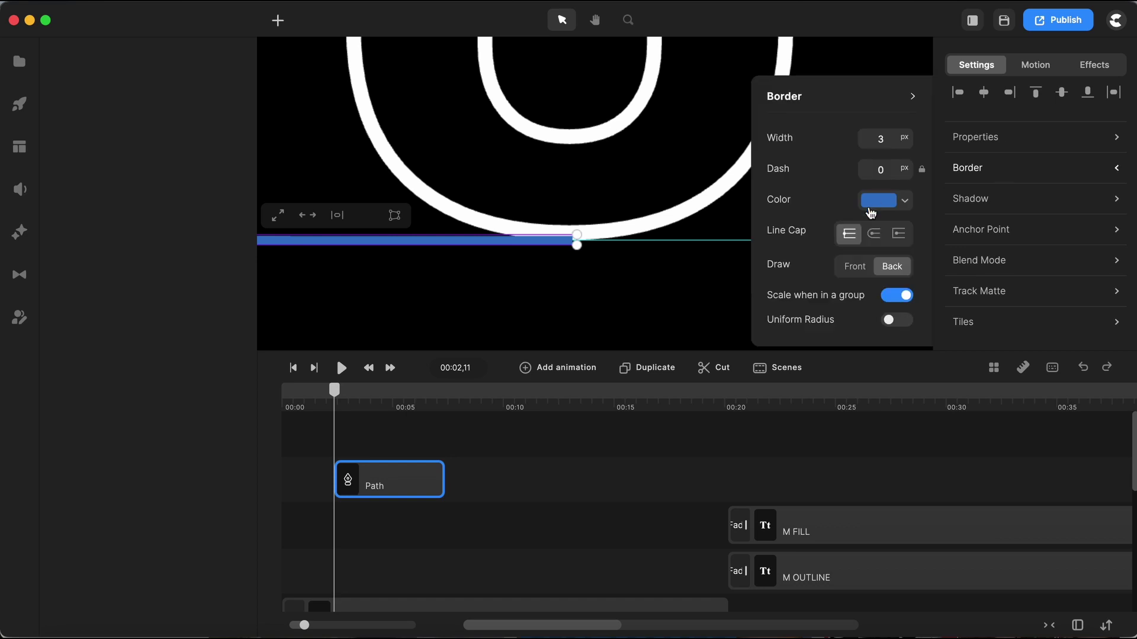
{"action": "left_click", "coordinate": [873, 233]}
{"action": "scroll", "coordinate": [578, 250], "scroll_direction": "up", "scroll_amount": 5}
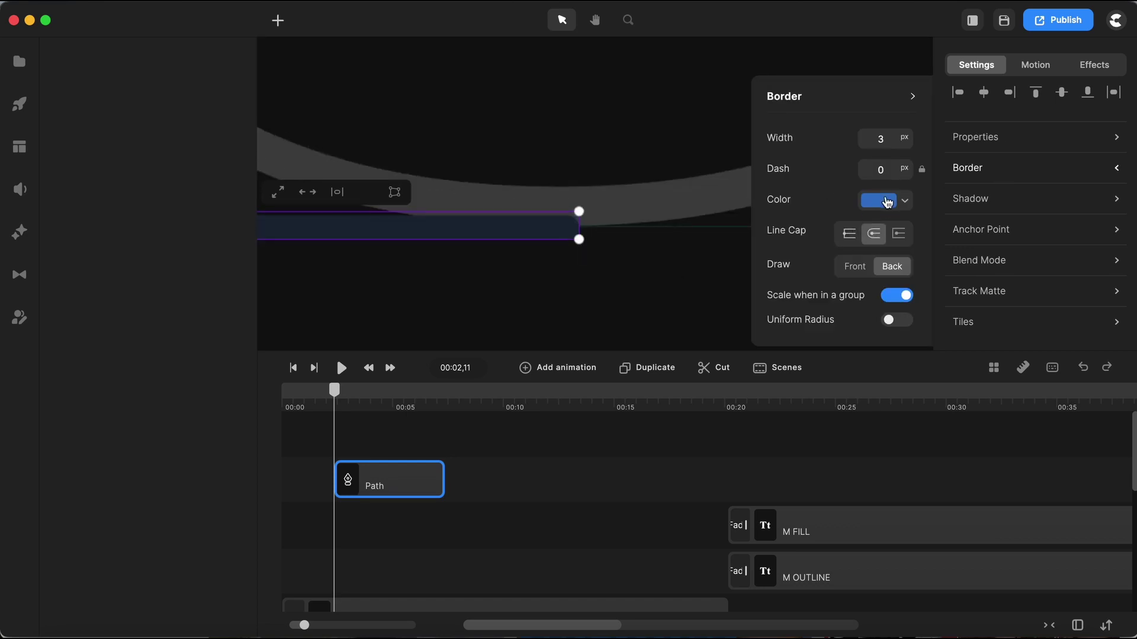
{"action": "left_click", "coordinate": [878, 201]}
{"action": "left_click_drag", "start_coordinate": [794, 213], "coordinate": [699, 161]}
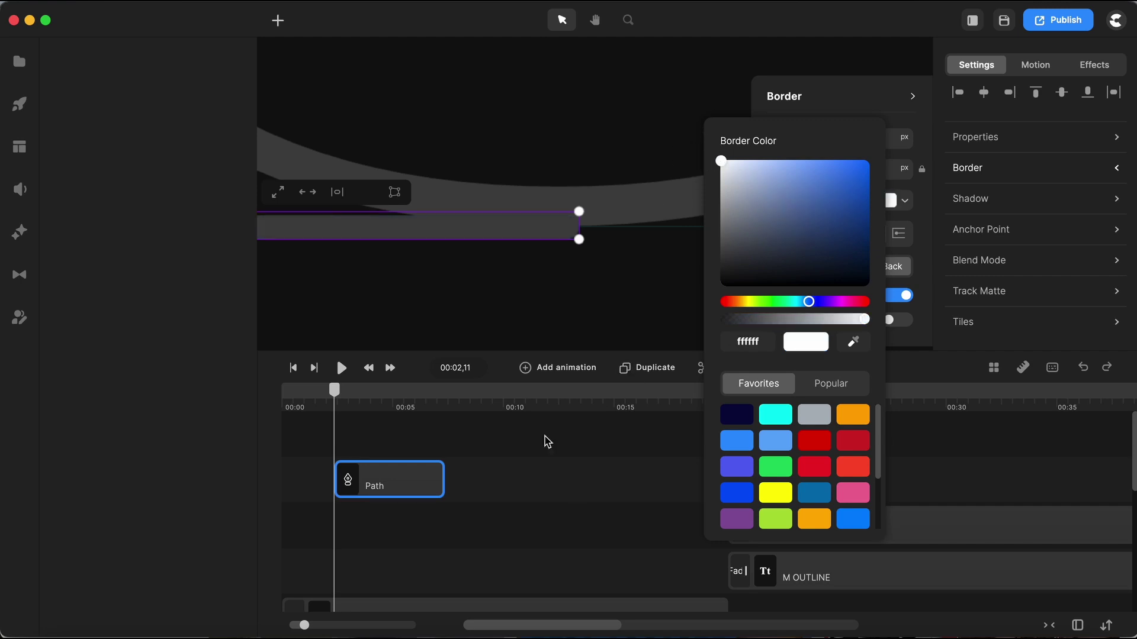
{"action": "left_click", "coordinate": [541, 345]}
{"action": "left_click_drag", "start_coordinate": [399, 489], "coordinate": [351, 571]}
{"action": "left_click_drag", "start_coordinate": [533, 231], "coordinate": [532, 216]}
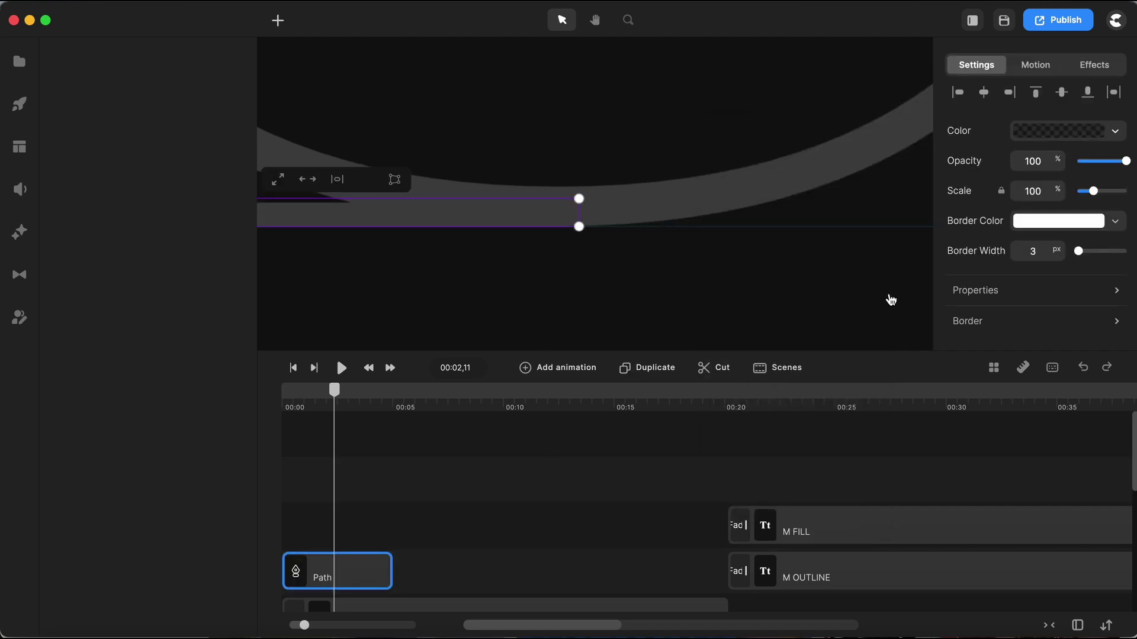
Step: Set the line's border width to 5 px and nudge it onto the letters' base
{"action": "left_click", "coordinate": [970, 322]}
{"action": "left_click", "coordinate": [894, 141]}
{"action": "key", "text": "BackSpace"}
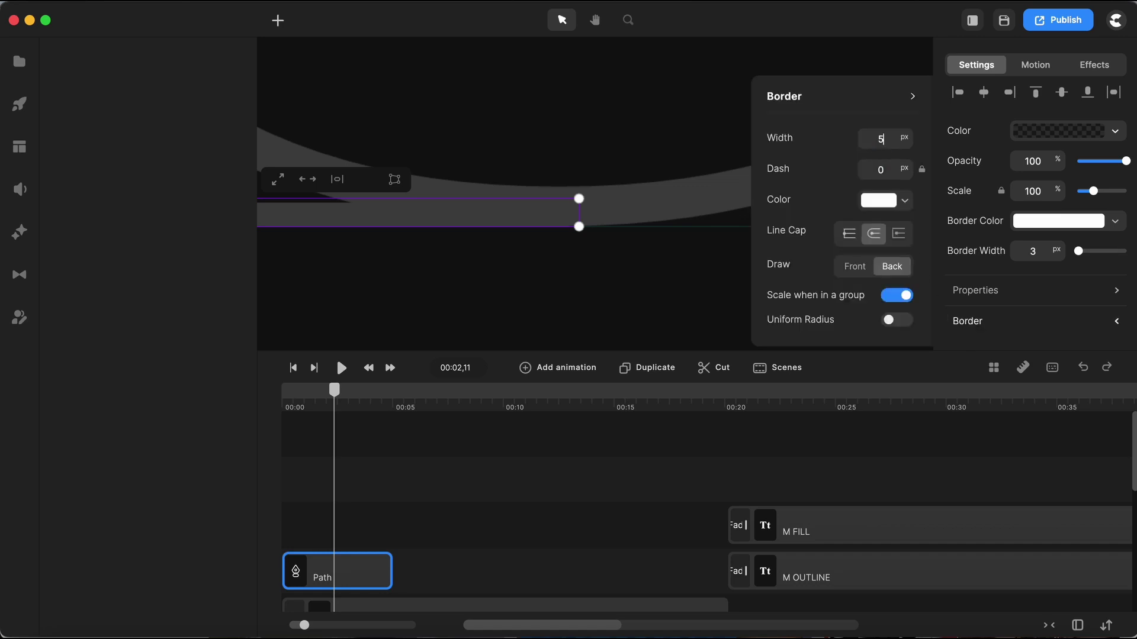
{"action": "left_click", "coordinate": [892, 178]}
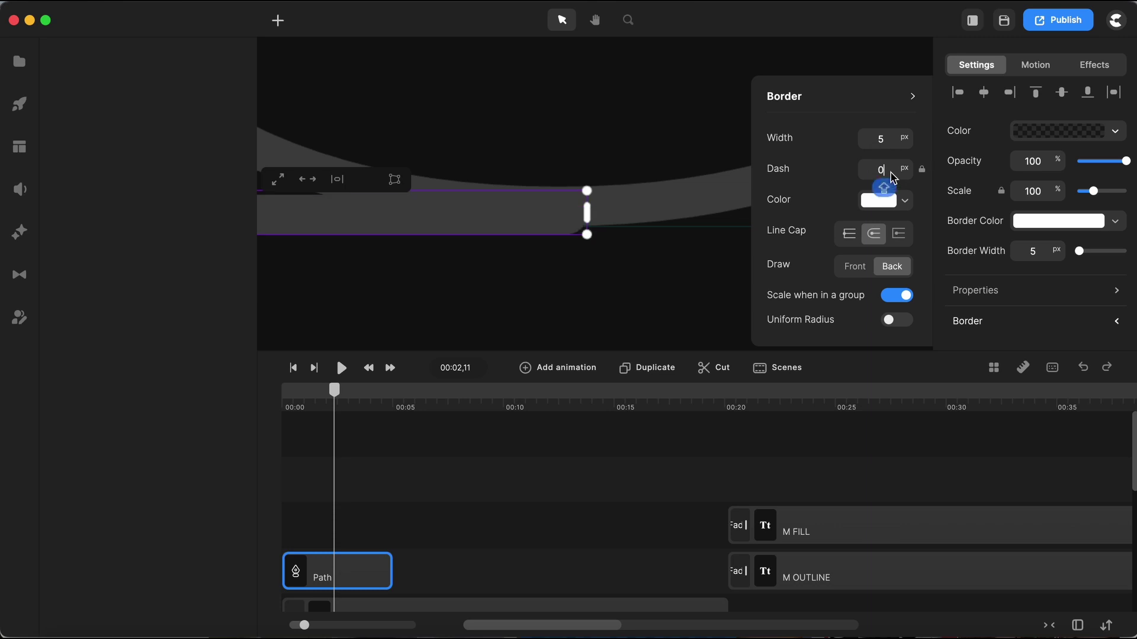
{"action": "left_click_drag", "start_coordinate": [546, 227], "coordinate": [545, 215]}
Step: Stretch the Path clip's right edge so it ends at 00:20 where M OUTLINE begins
{"action": "left_click", "coordinate": [505, 491]}
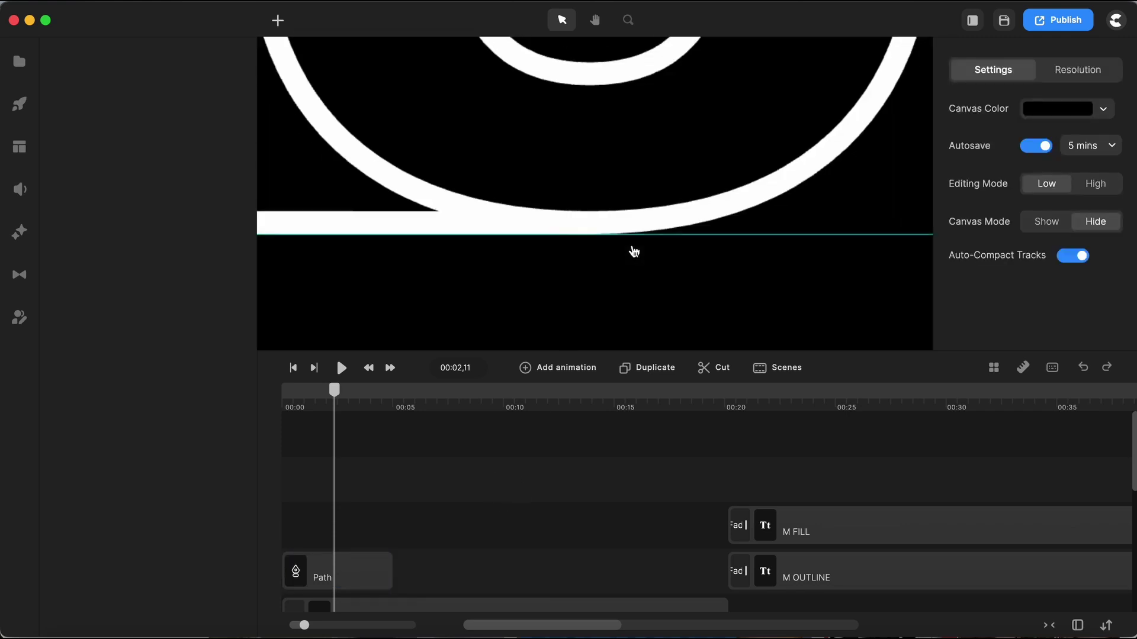
{"action": "scroll", "coordinate": [634, 252], "scroll_direction": "down", "scroll_amount": 10}
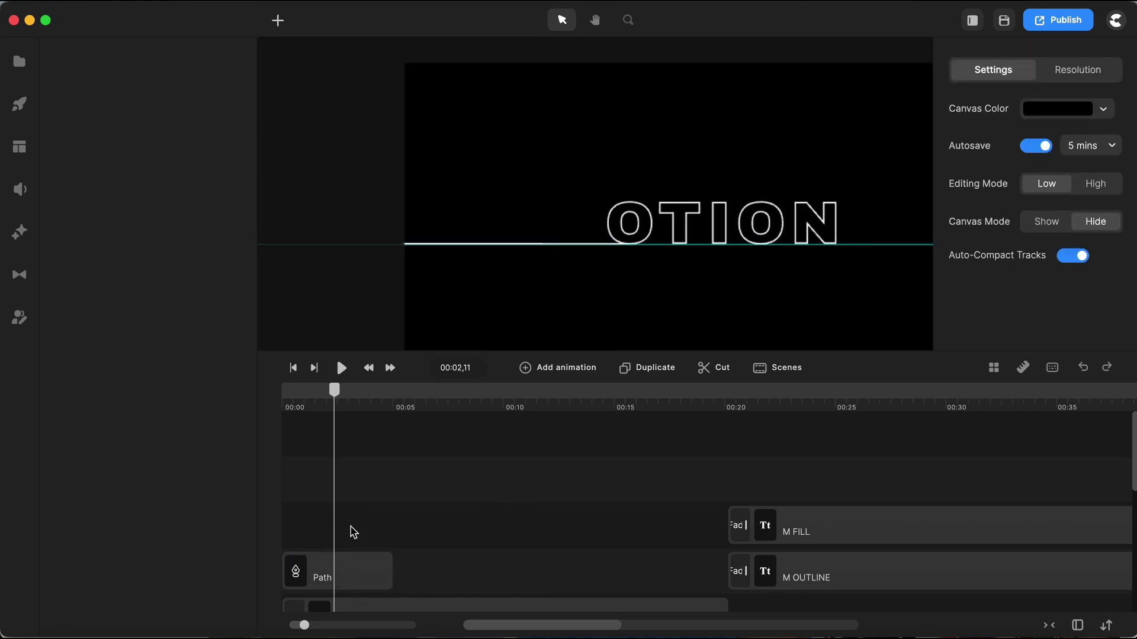
{"action": "left_click_drag", "start_coordinate": [414, 571], "coordinate": [727, 573]}
{"action": "left_click", "coordinate": [550, 543]}
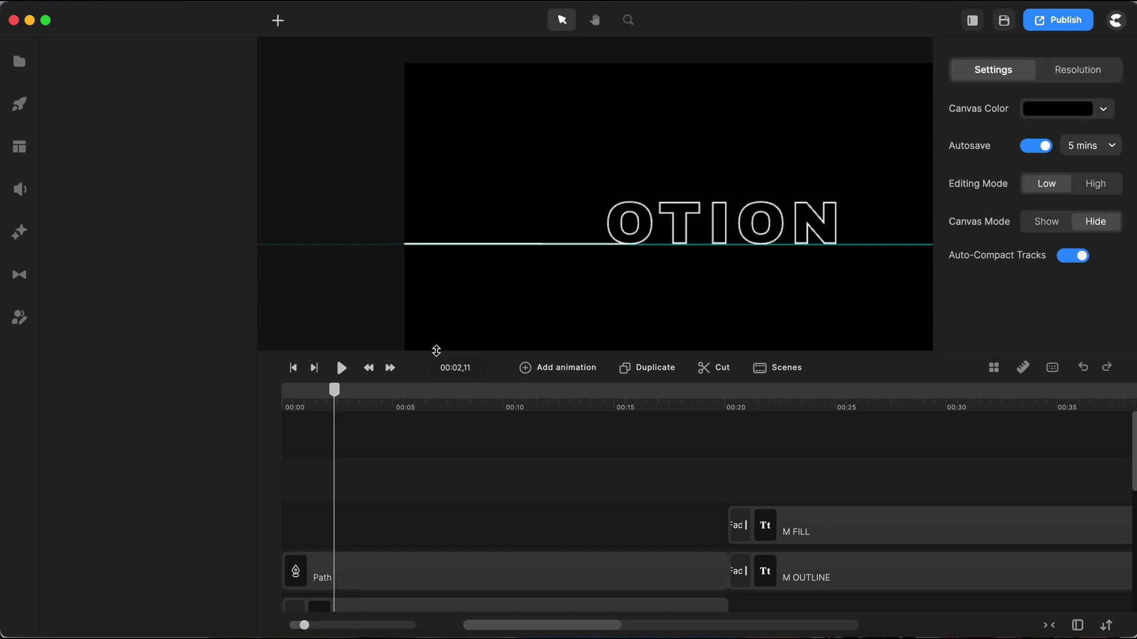
{"action": "left_click", "coordinate": [340, 574]}
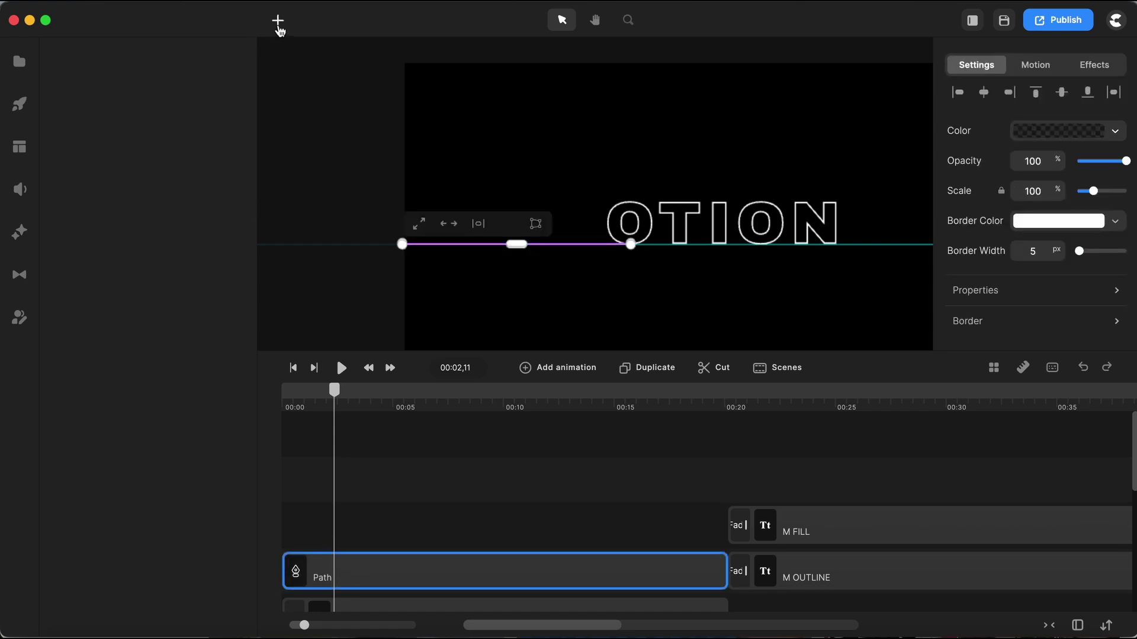
{"action": "left_click", "coordinate": [278, 20]}
{"action": "left_click", "coordinate": [277, 25]}
Step: Apply Doodle to the Path clip with the hand hidden and a manual path
{"action": "left_click", "coordinate": [19, 227]}
{"action": "mouse_move", "coordinate": [98, 215]}
{"action": "left_mouse_down"}
{"action": "mouse_move", "coordinate": [190, 295]}
{"action": "mouse_move", "coordinate": [367, 558]}
{"action": "left_mouse_up"}
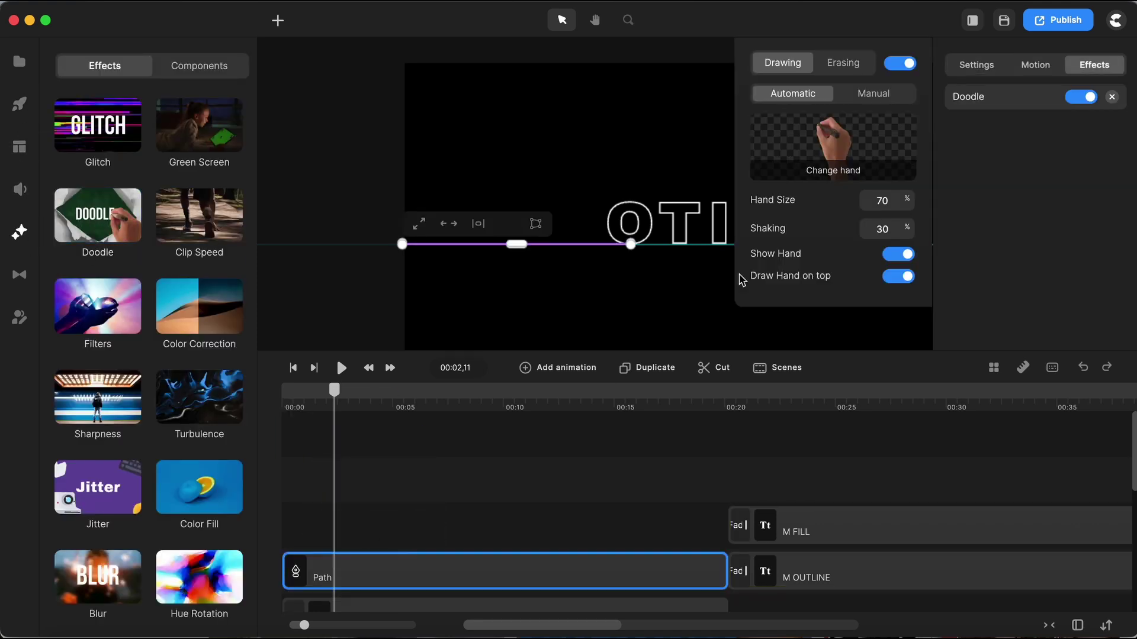
{"action": "left_click", "coordinate": [901, 256]}
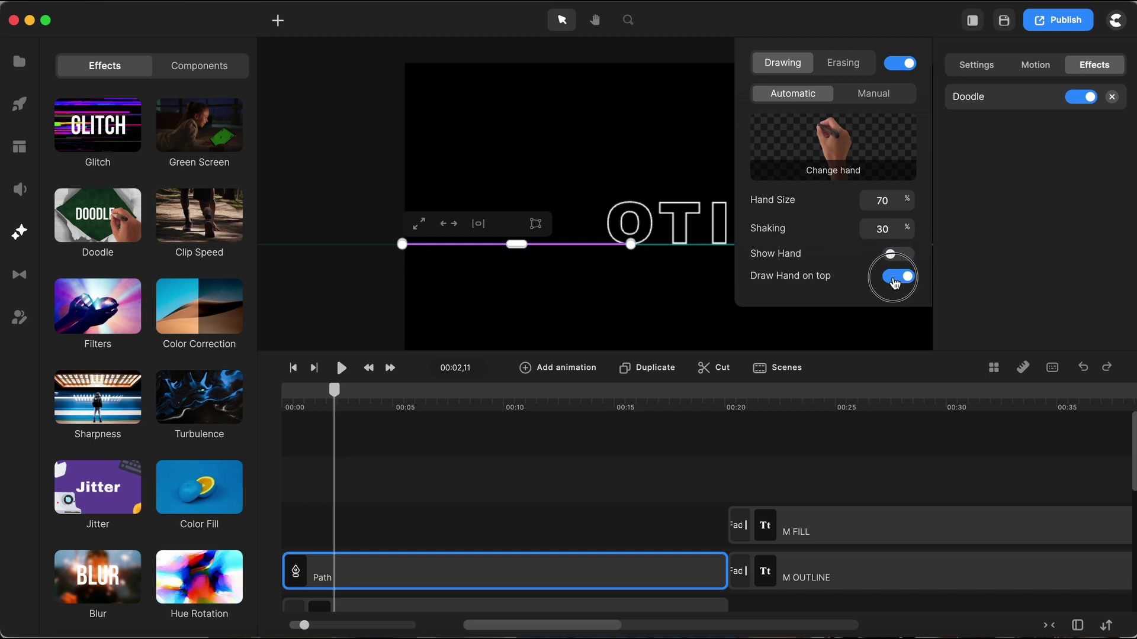
{"action": "left_click", "coordinate": [871, 96]}
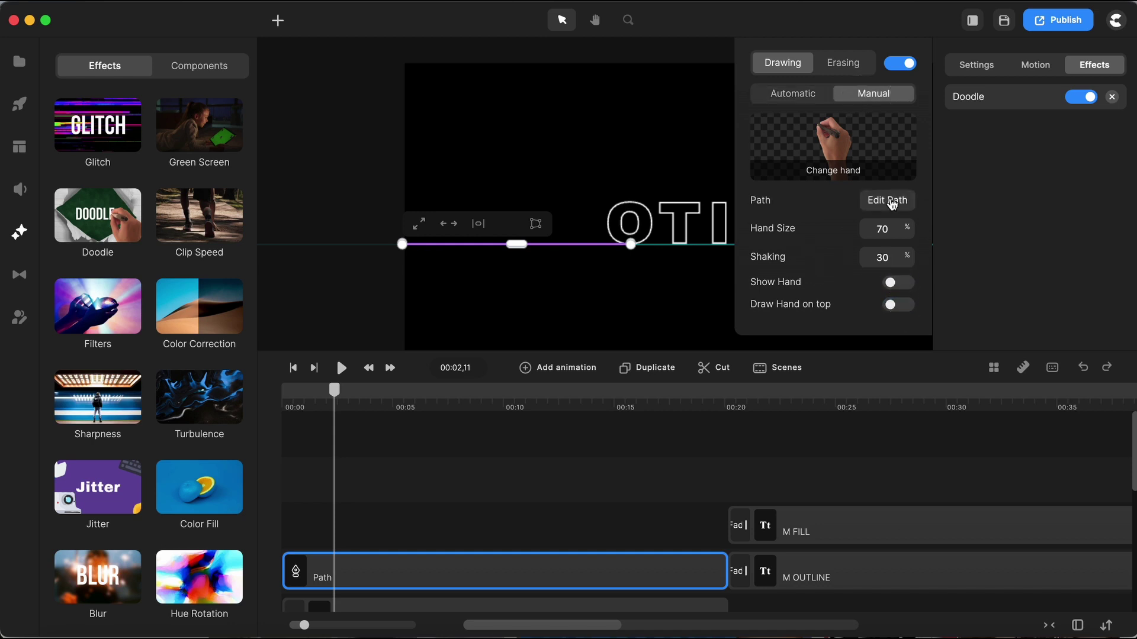
{"action": "left_click", "coordinate": [891, 203]}
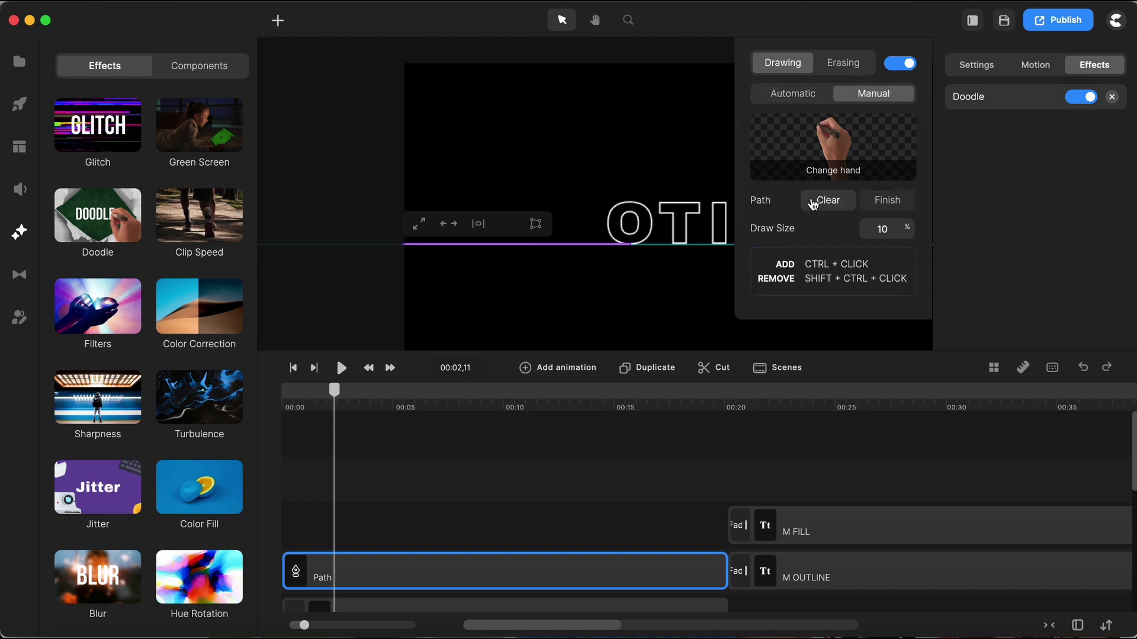
Step: Trace the draw path from the line's left end to the O at 5% draw size
{"action": "scroll", "coordinate": [410, 245], "scroll_direction": "up", "scroll_amount": 8}
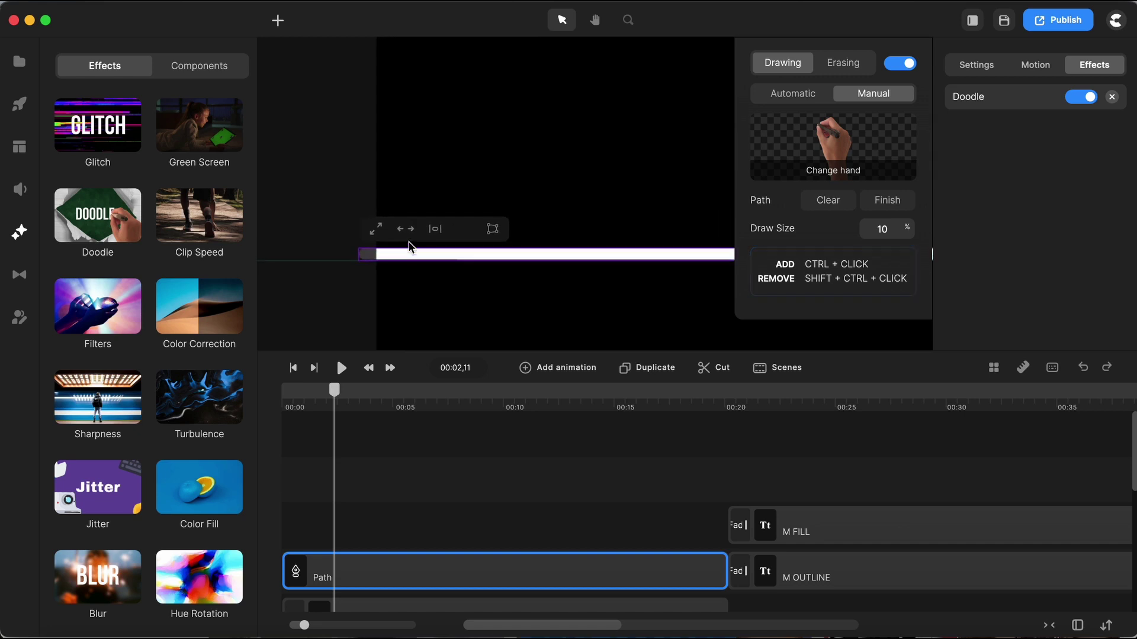
{"action": "scroll", "coordinate": [356, 260], "scroll_direction": "up", "scroll_amount": 3}
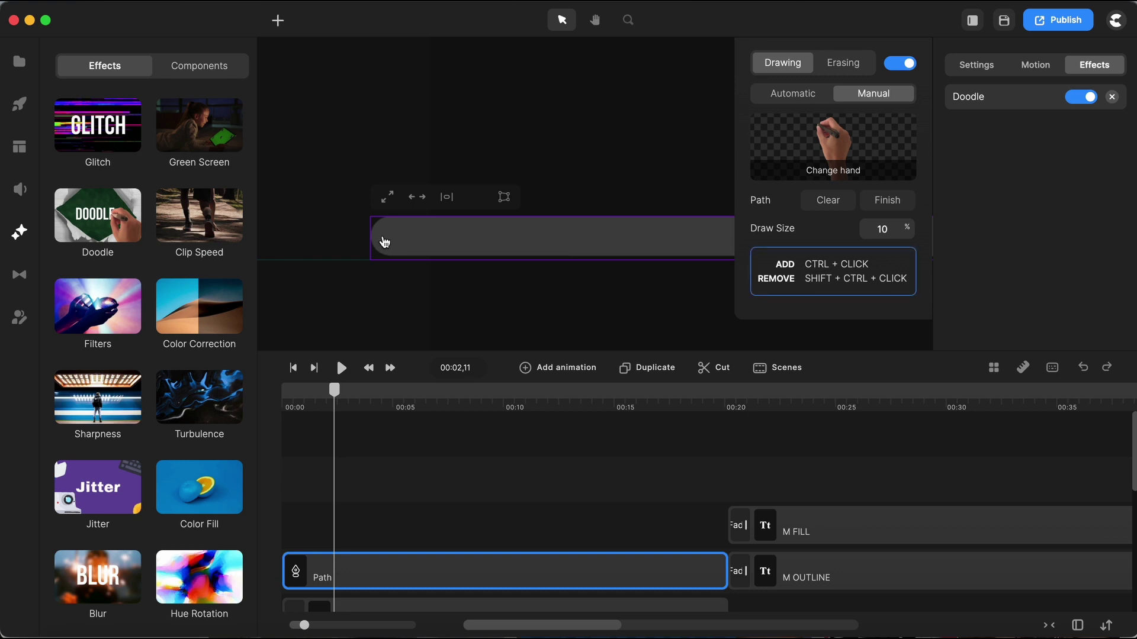
{"action": "left_click", "coordinate": [382, 236], "text": "ctrl"}
{"action": "scroll", "coordinate": [383, 238], "scroll_direction": "down", "scroll_amount": 6}
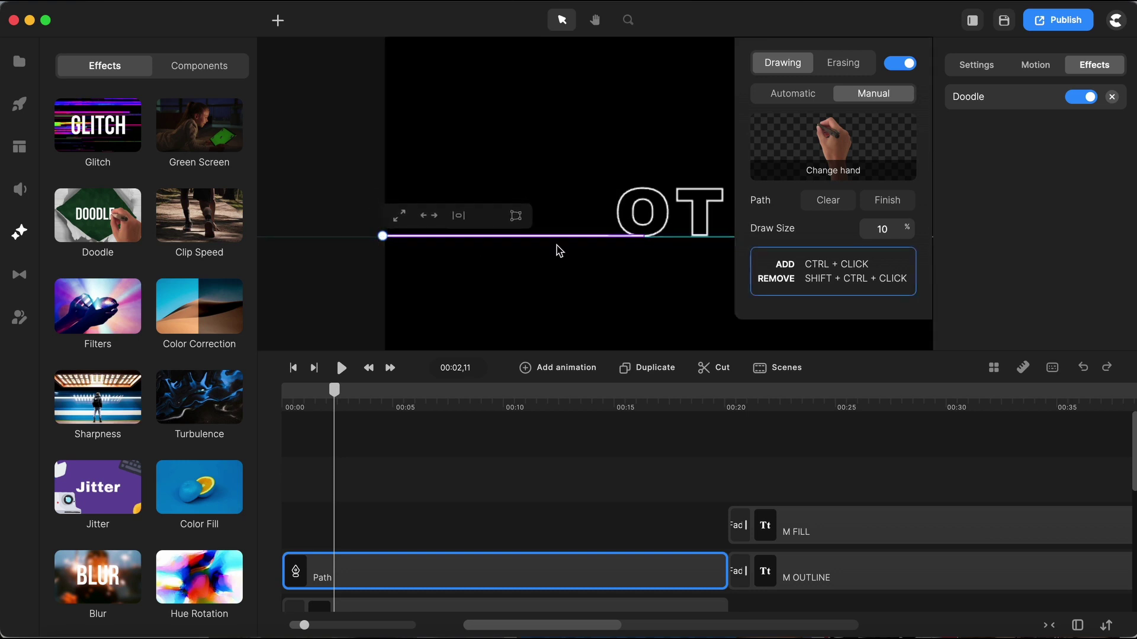
{"action": "scroll", "coordinate": [646, 237], "scroll_direction": "up", "scroll_amount": 5}
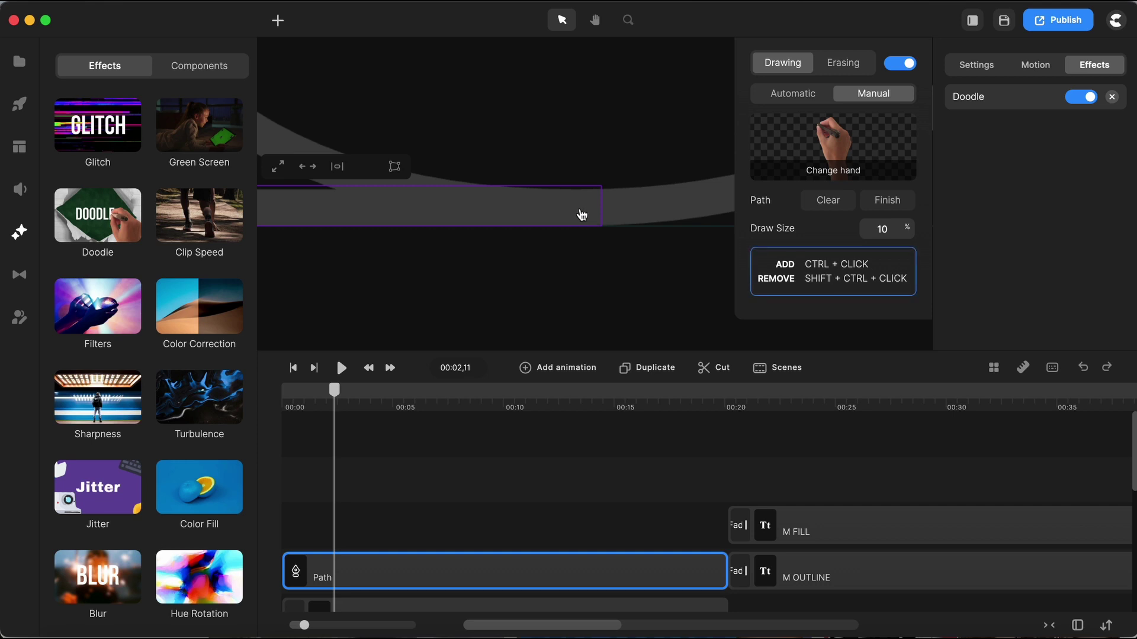
{"action": "left_click", "coordinate": [579, 214], "text": "ctrl"}
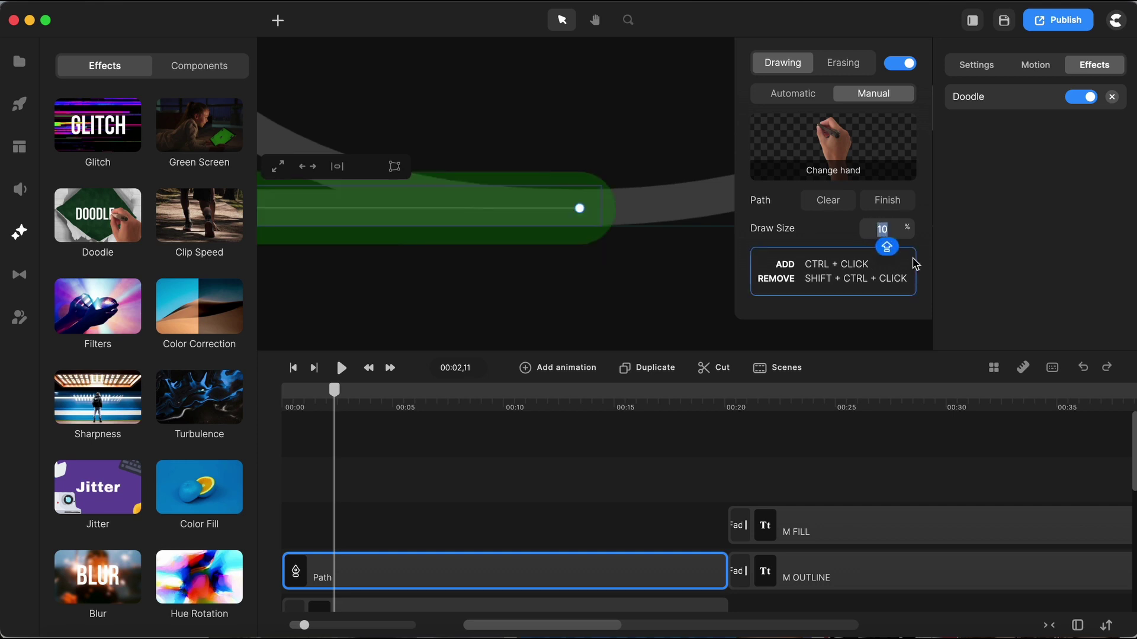
{"action": "left_click", "coordinate": [836, 239]}
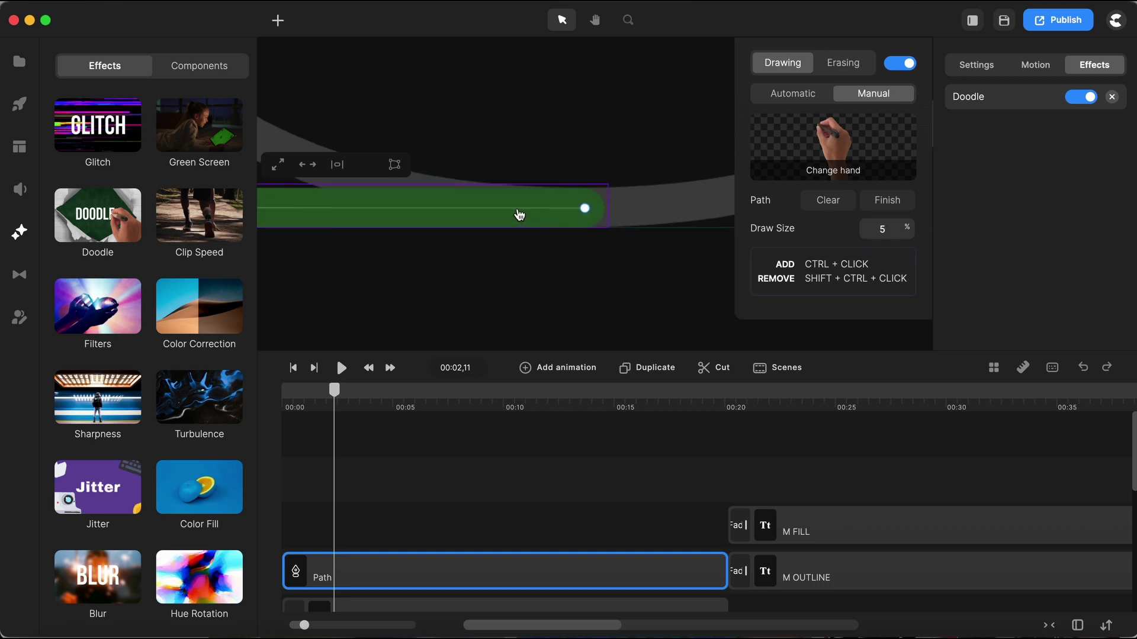
{"action": "scroll", "coordinate": [521, 213], "scroll_direction": "down", "scroll_amount": 6}
{"action": "scroll", "coordinate": [384, 212], "scroll_direction": "up", "scroll_amount": 3}
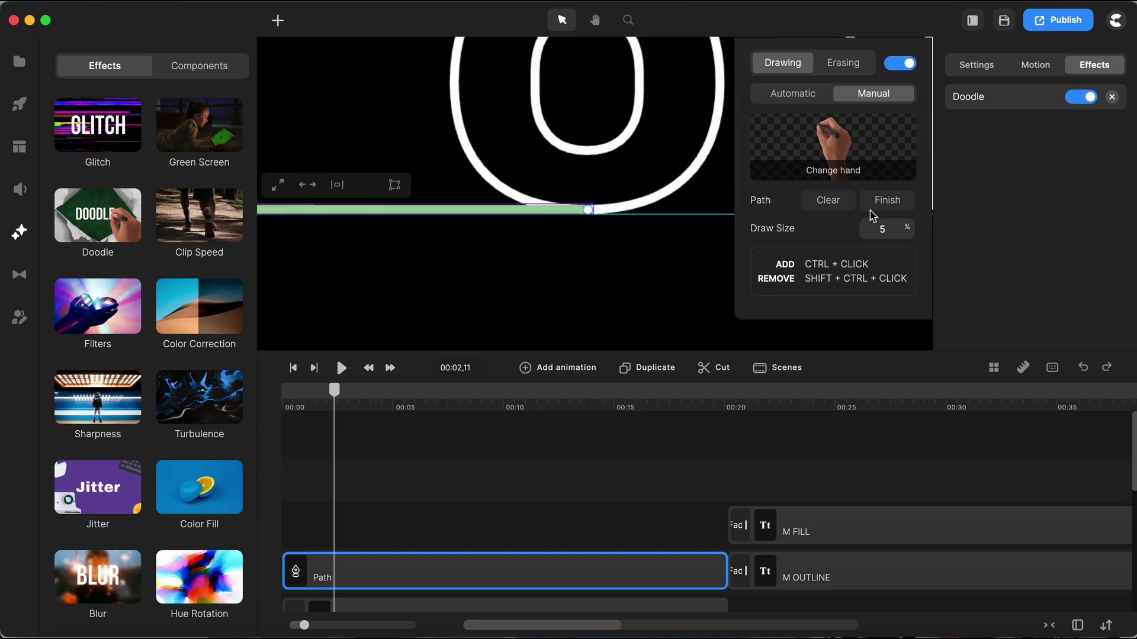
Step: Finish the draw path and switch on Manual erasing for the Path line doodle
{"action": "left_click", "coordinate": [892, 202]}
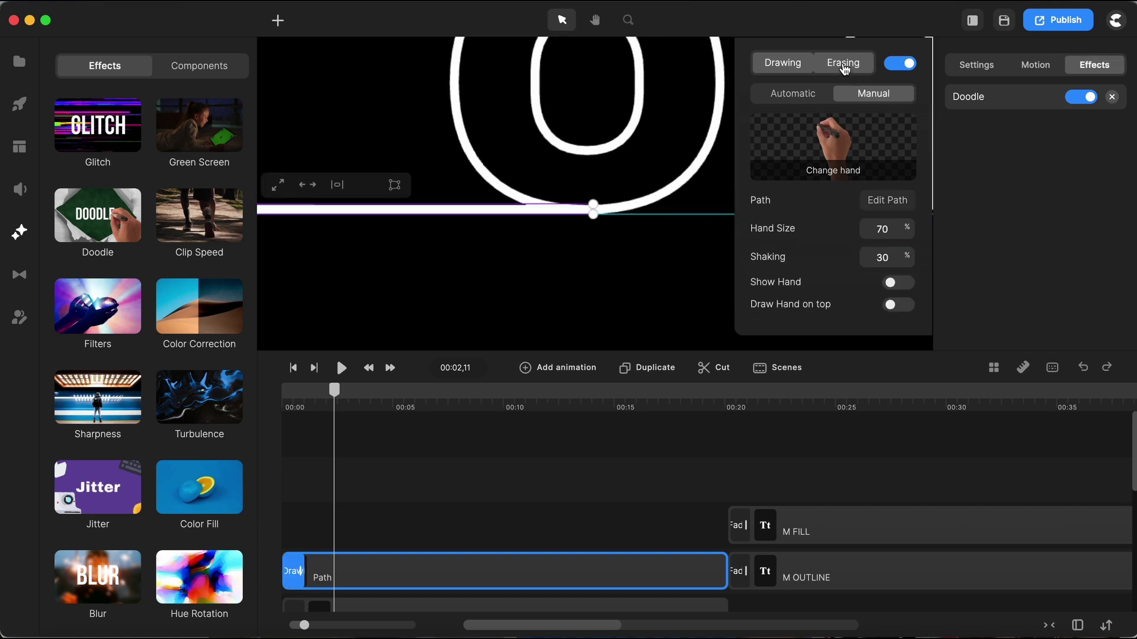
{"action": "left_click", "coordinate": [844, 65]}
{"action": "left_click", "coordinate": [893, 64]}
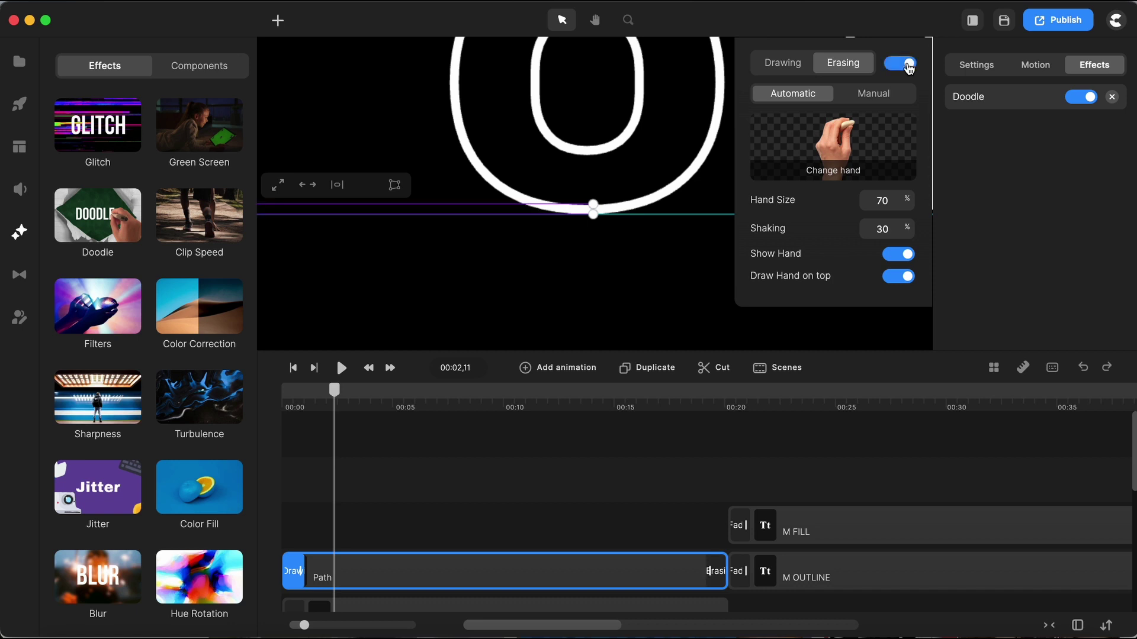
{"action": "left_click", "coordinate": [880, 96]}
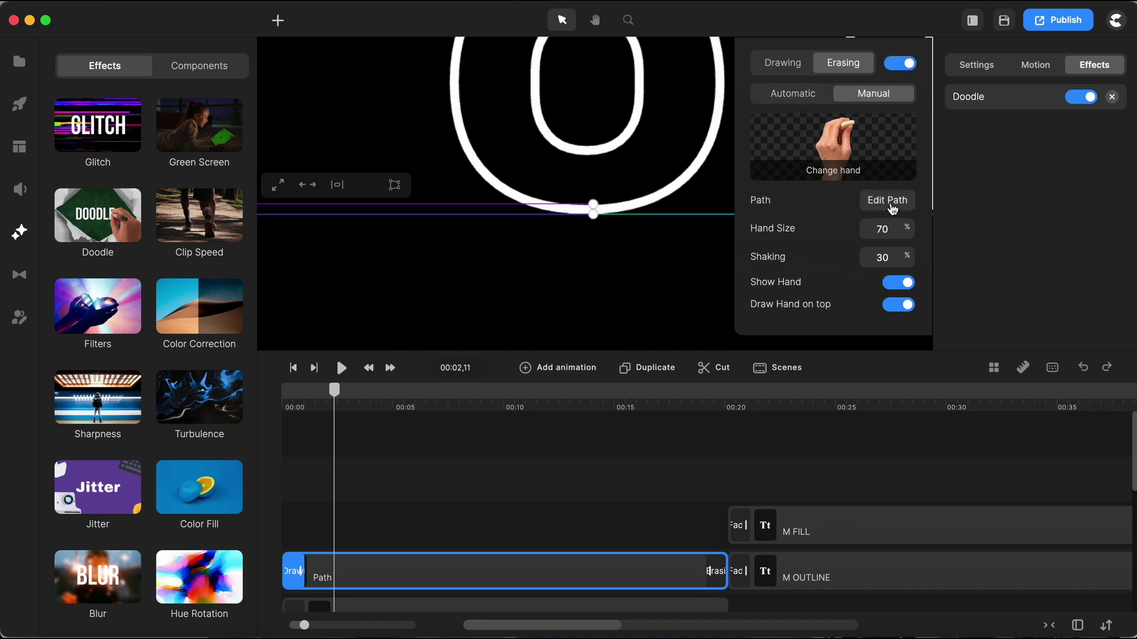
Step: Trace the erase path from the line's left end to near the O, then finish it
{"action": "left_click", "coordinate": [887, 201]}
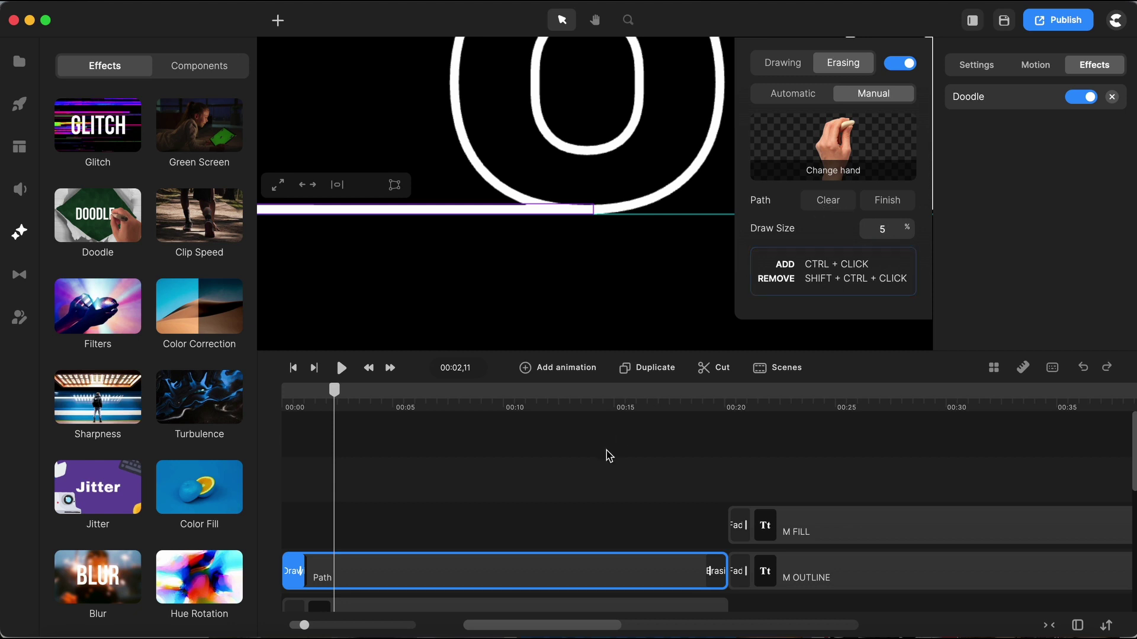
{"action": "scroll", "coordinate": [640, 284], "scroll_direction": "down", "scroll_amount": 5}
{"action": "scroll", "coordinate": [364, 268], "scroll_direction": "up", "scroll_amount": 5}
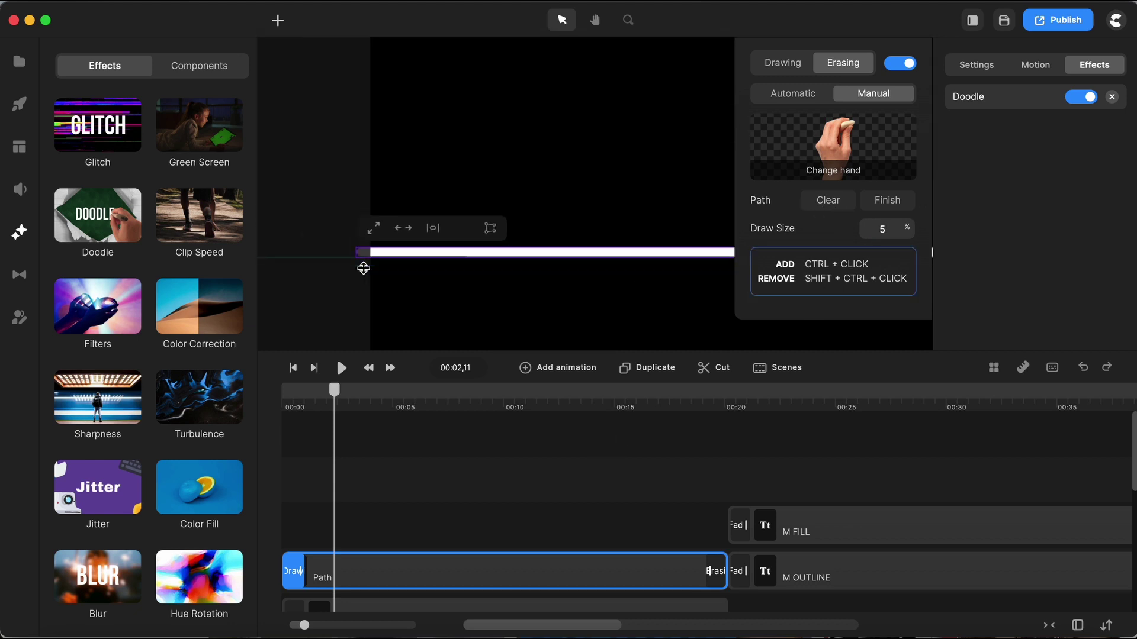
{"action": "scroll", "coordinate": [363, 268], "scroll_direction": "up", "scroll_amount": 5}
{"action": "left_click", "coordinate": [347, 200], "text": "ctrl"}
{"action": "scroll", "coordinate": [415, 218], "scroll_direction": "down", "scroll_amount": 10}
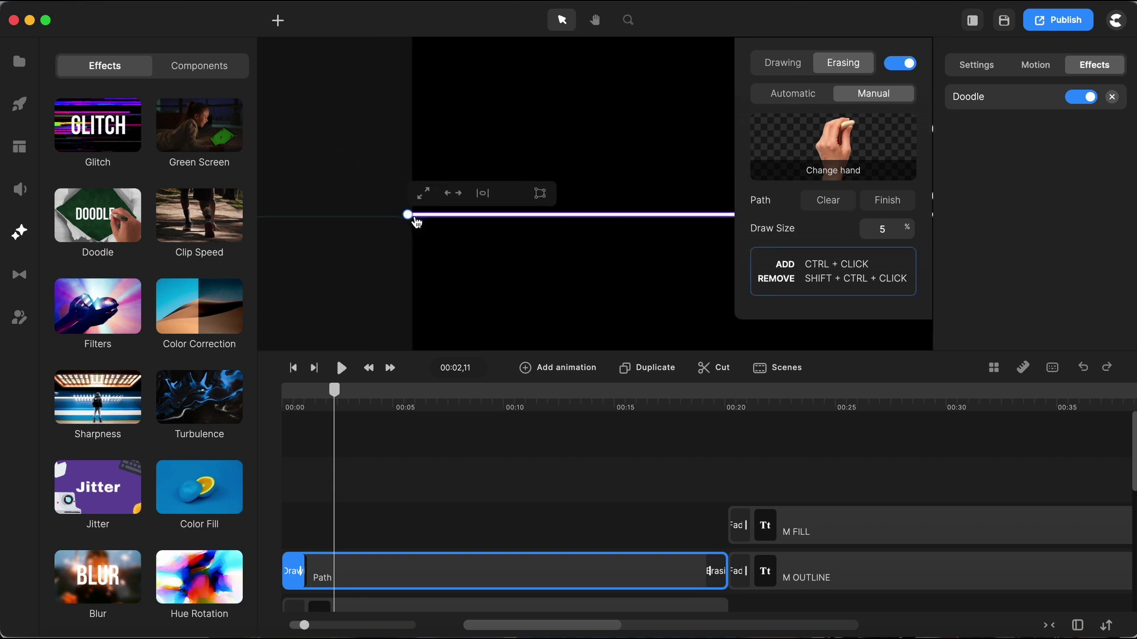
{"action": "scroll", "coordinate": [414, 220], "scroll_direction": "down", "scroll_amount": 5}
{"action": "scroll", "coordinate": [662, 220], "scroll_direction": "up", "scroll_amount": 10}
{"action": "scroll", "coordinate": [690, 221], "scroll_direction": "up", "scroll_amount": 3}
{"action": "scroll", "coordinate": [518, 170], "scroll_direction": "up", "scroll_amount": 2}
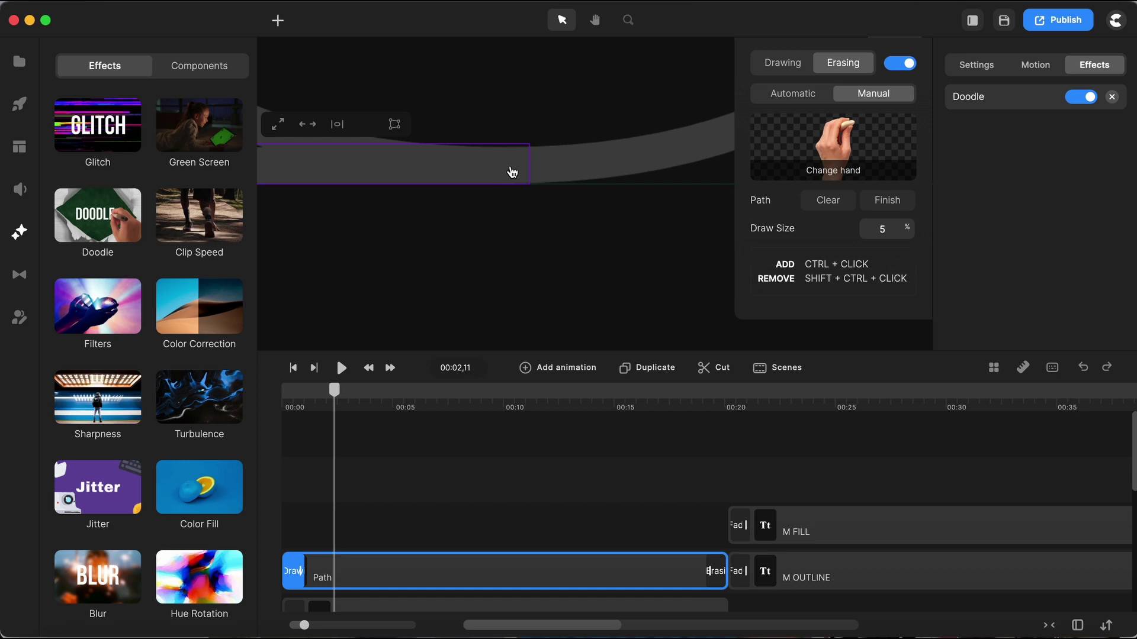
{"action": "left_click", "coordinate": [510, 166]}
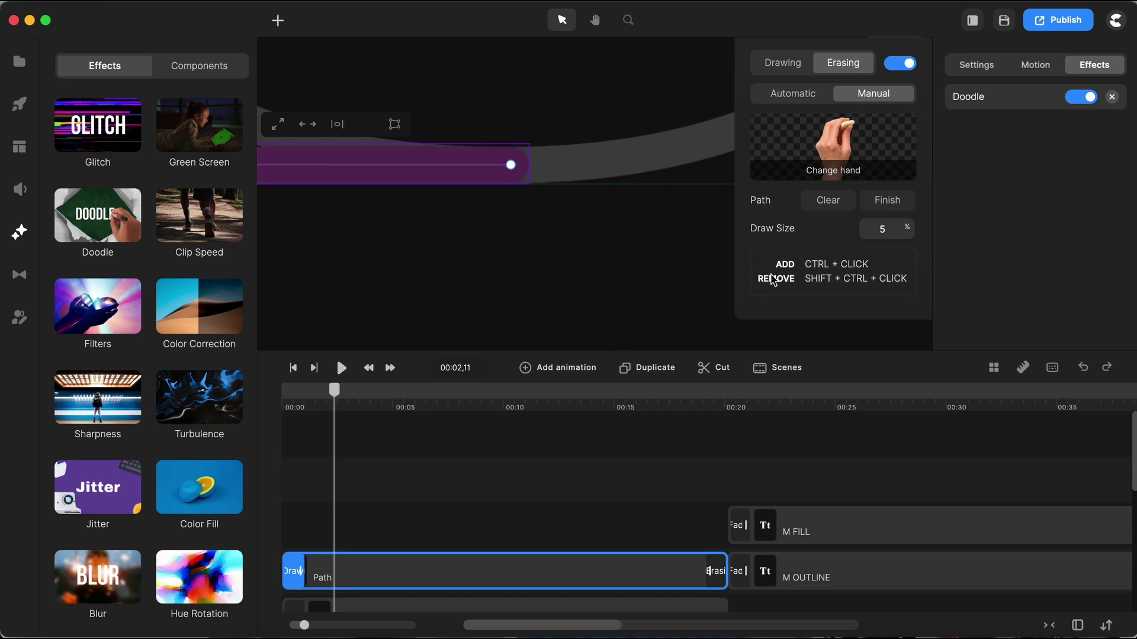
{"action": "left_click", "coordinate": [887, 201]}
{"action": "left_click", "coordinate": [437, 518]}
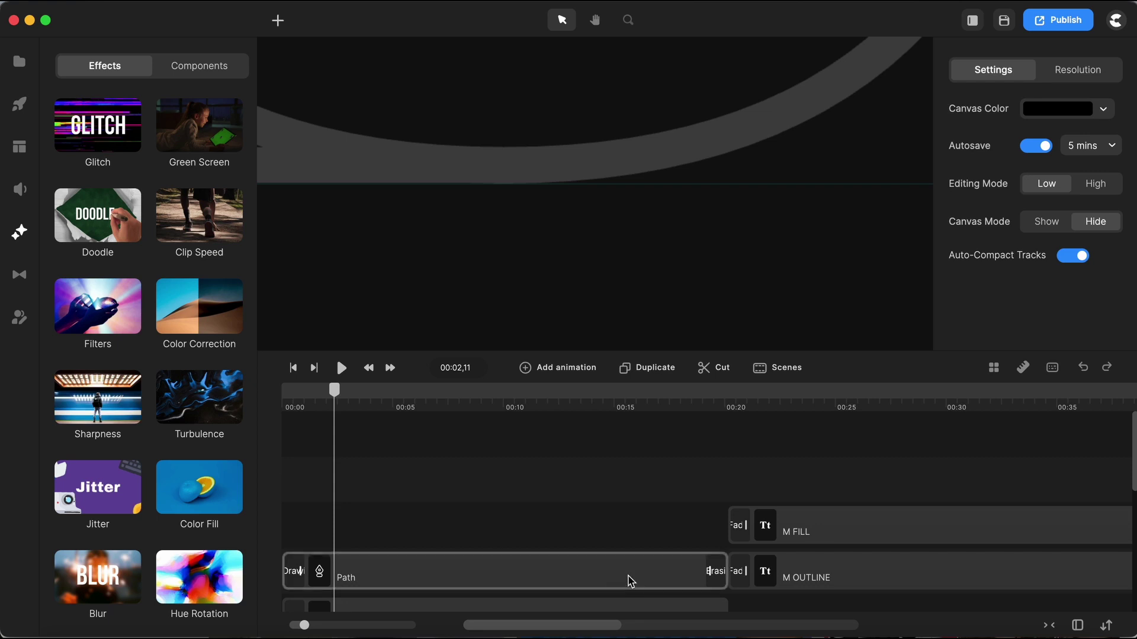
Step: Shorten the Path clip so it ends near 00:04 and preview the line
{"action": "left_click_drag", "start_coordinate": [718, 570], "coordinate": [401, 571]}
{"action": "left_click", "coordinate": [467, 500]}
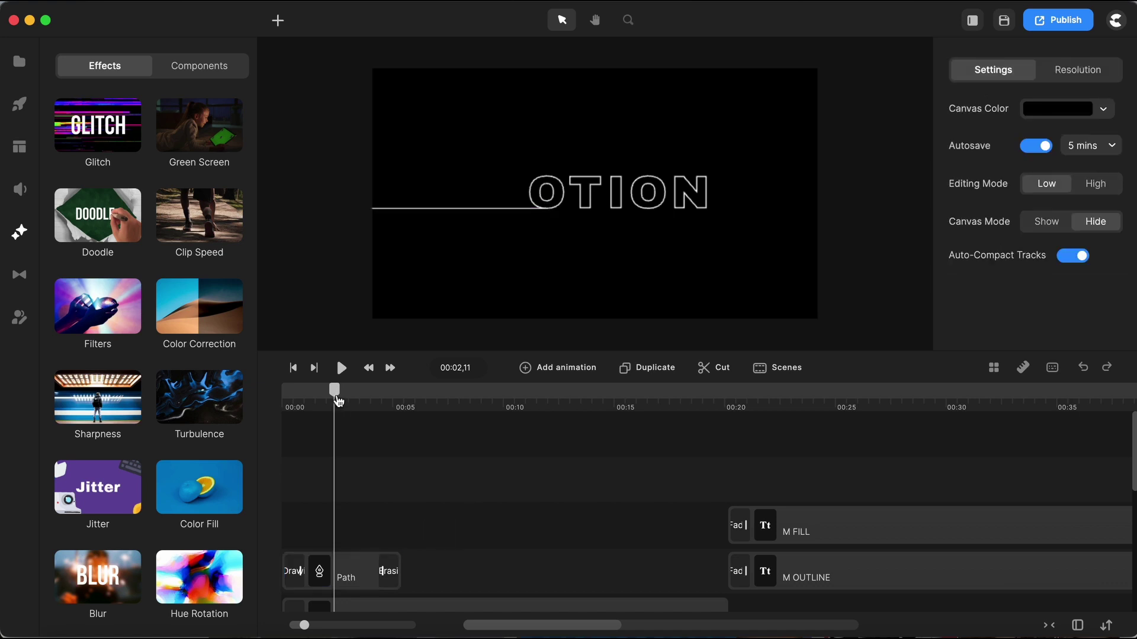
{"action": "mouse_move", "coordinate": [335, 390]}
{"action": "left_mouse_down"}
{"action": "mouse_move", "coordinate": [292, 398]}
{"action": "mouse_move", "coordinate": [397, 406]}
{"action": "mouse_move", "coordinate": [376, 399]}
{"action": "mouse_move", "coordinate": [386, 402]}
{"action": "left_mouse_up"}
{"action": "left_click", "coordinate": [389, 576]}
Step: Turn off Show Hand for the line's erasing pass and preview the erasing
{"action": "left_click", "coordinate": [390, 577]}
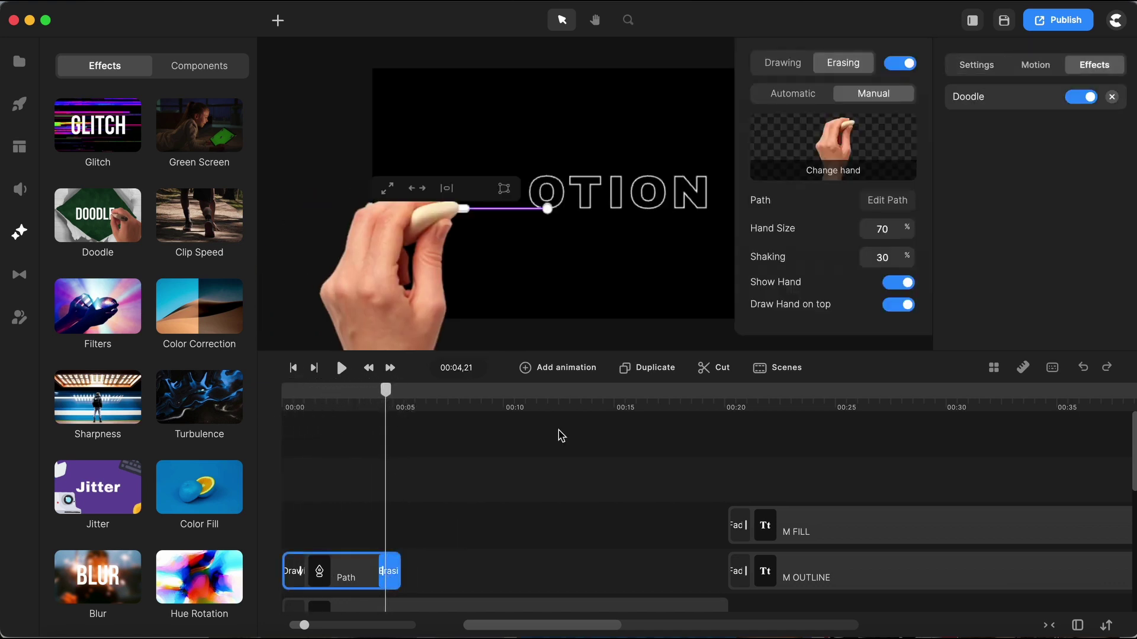
{"action": "left_click", "coordinate": [889, 284]}
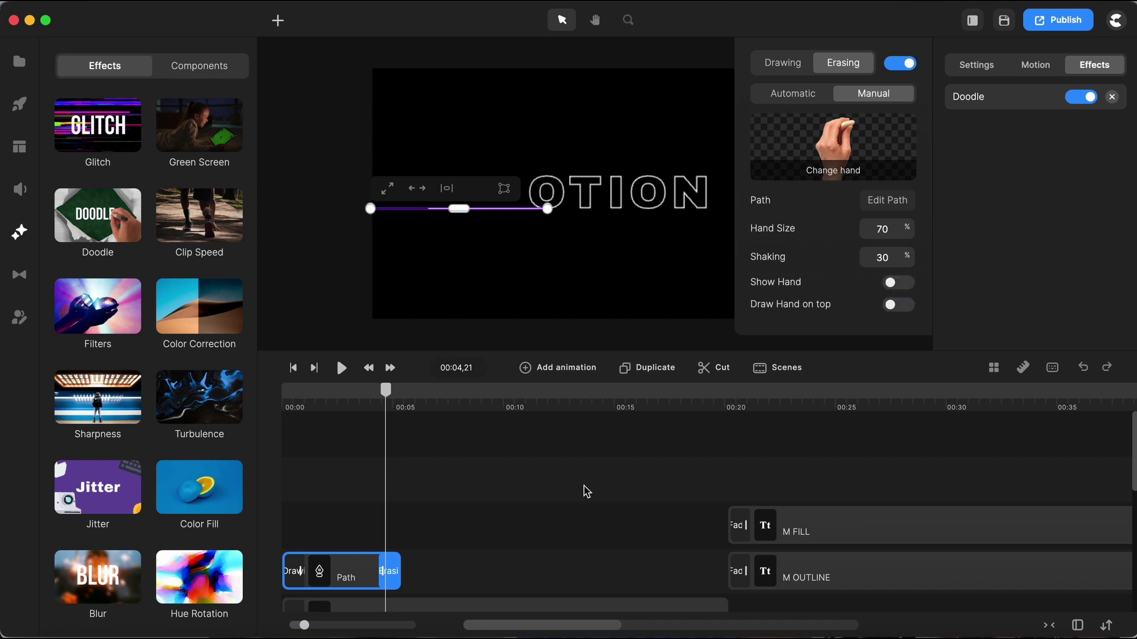
{"action": "left_click", "coordinate": [503, 553]}
{"action": "mouse_move", "coordinate": [386, 393]}
{"action": "left_mouse_down"}
{"action": "mouse_move", "coordinate": [368, 393]}
{"action": "mouse_move", "coordinate": [396, 404]}
{"action": "mouse_move", "coordinate": [285, 415]}
{"action": "left_mouse_up"}
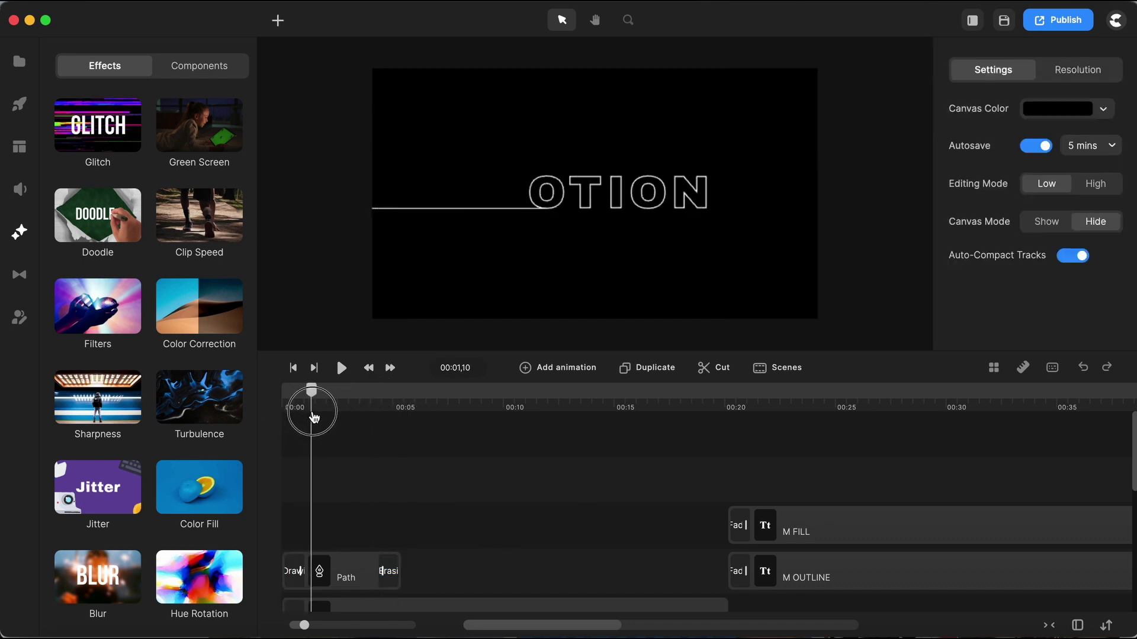
{"action": "left_click_drag", "start_coordinate": [318, 418], "coordinate": [331, 418]}
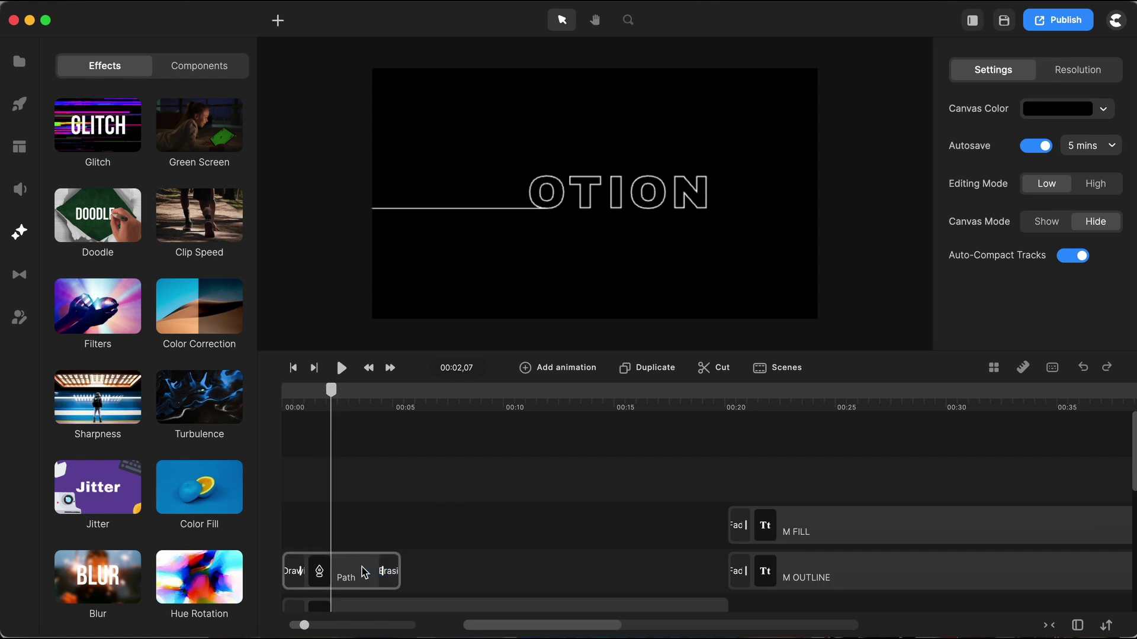
{"action": "left_click", "coordinate": [369, 572]}
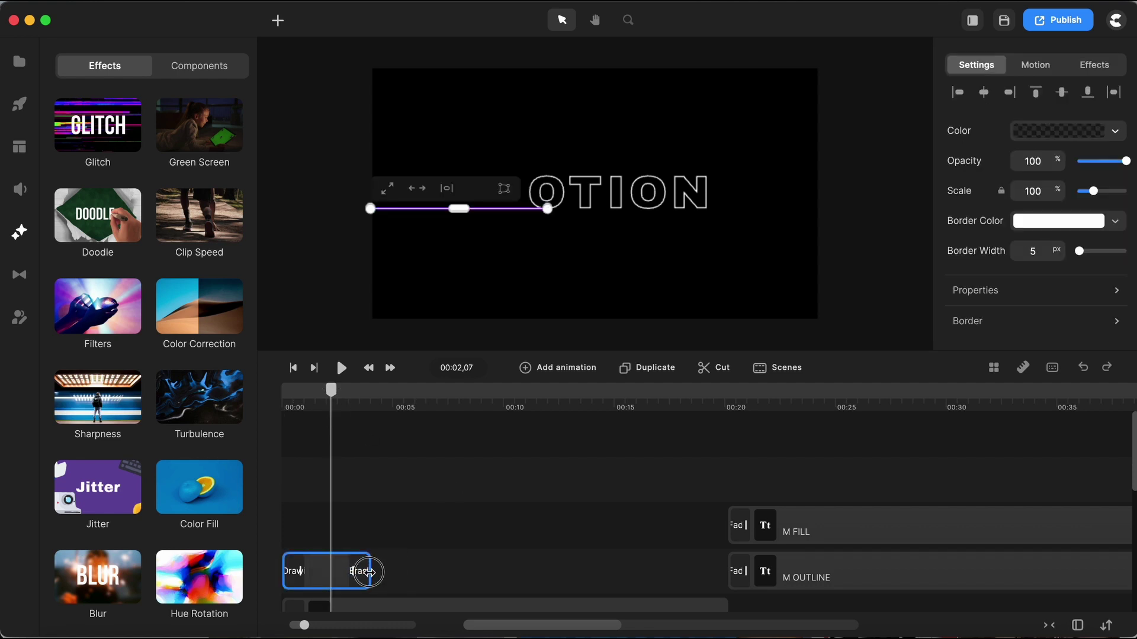
{"action": "left_click", "coordinate": [482, 527]}
{"action": "left_click_drag", "start_coordinate": [551, 354], "coordinate": [575, 223]}
{"action": "scroll", "coordinate": [573, 363], "scroll_direction": "down", "scroll_amount": 2}
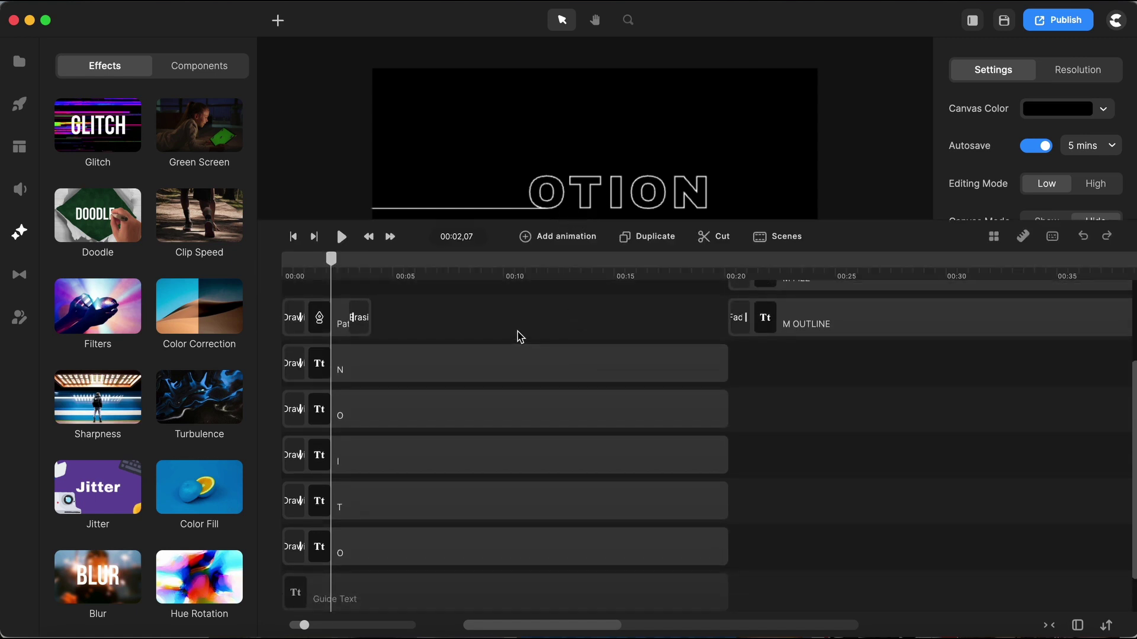
Step: Shift the N, O, I, T, O letter clips to start slightly later
{"action": "left_click_drag", "start_coordinate": [516, 331], "coordinate": [482, 561]}
{"action": "left_click_drag", "start_coordinate": [502, 220], "coordinate": [500, 353]}
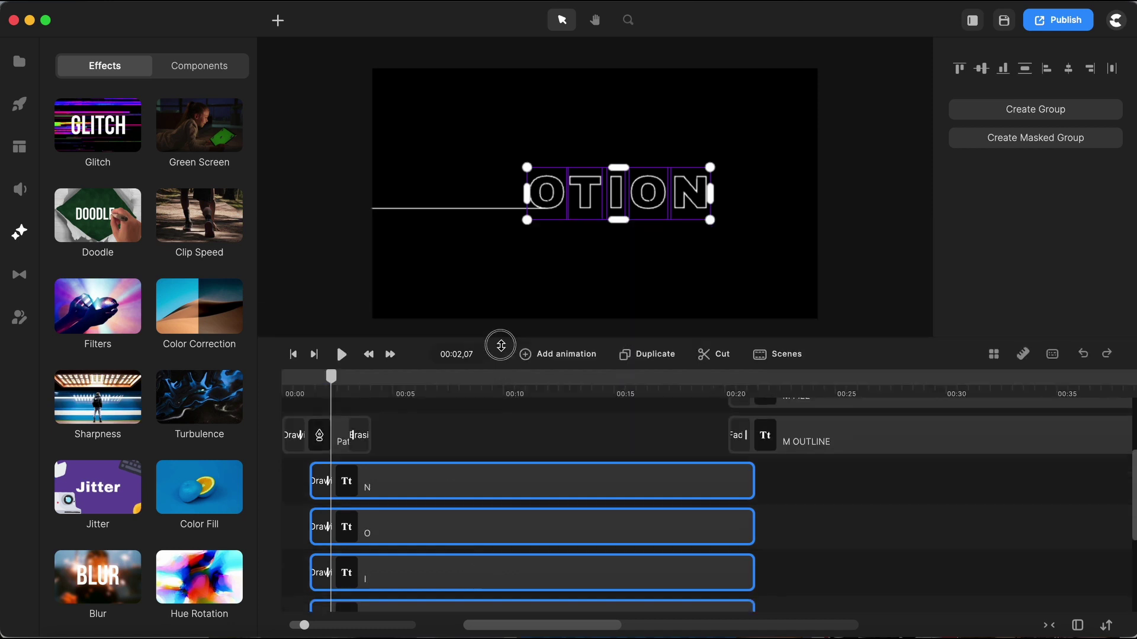
{"action": "left_click", "coordinate": [484, 448]}
{"action": "left_click_drag", "start_coordinate": [342, 416], "coordinate": [452, 404]}
{"action": "scroll", "coordinate": [556, 190], "scroll_direction": "up", "scroll_amount": 5}
{"action": "mouse_move", "coordinate": [330, 390]}
{"action": "left_mouse_down"}
{"action": "mouse_move", "coordinate": [308, 392]}
{"action": "mouse_move", "coordinate": [463, 394]}
{"action": "left_mouse_up"}
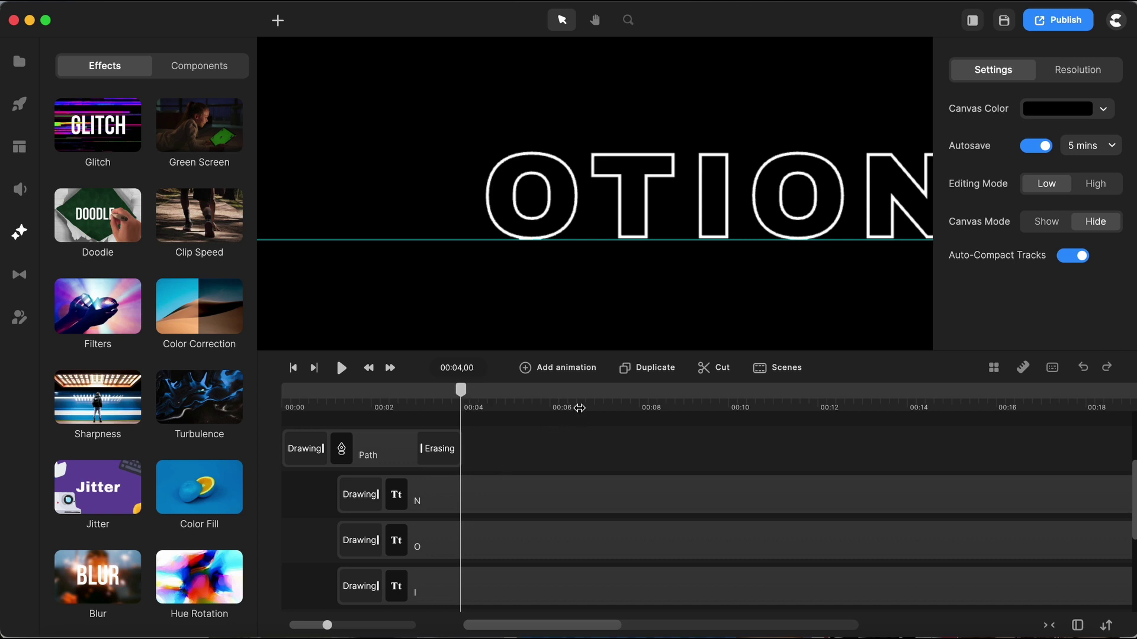
Step: Move the M OUTLINE clip to start where the Path line ends, near 00:04
{"action": "left_click_drag", "start_coordinate": [545, 409], "coordinate": [507, 409]}
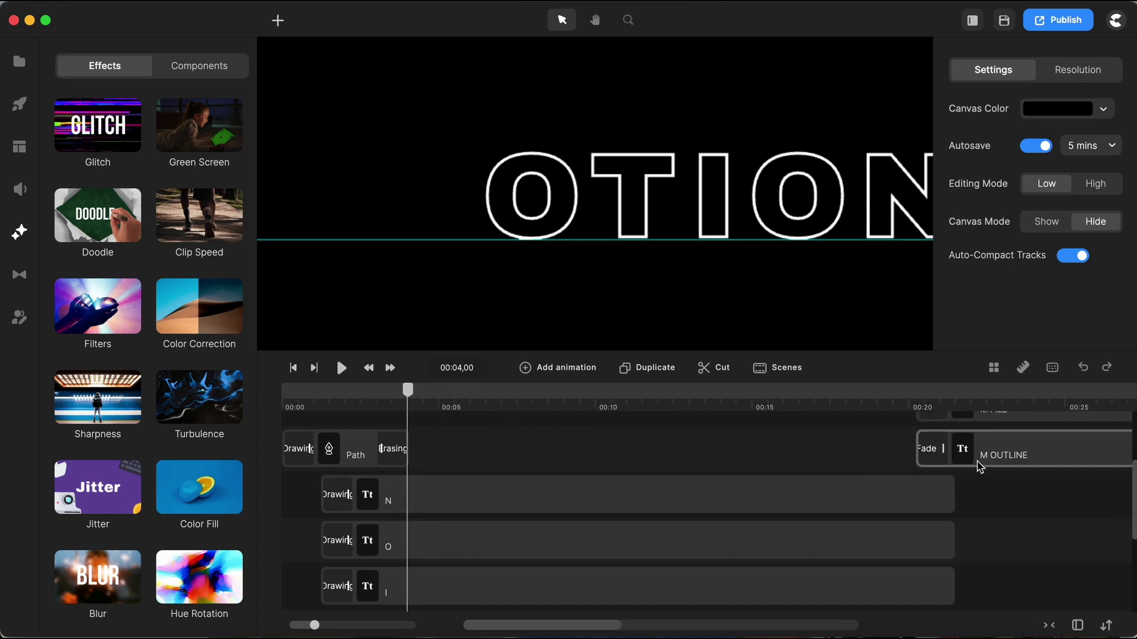
{"action": "scroll", "coordinate": [980, 467], "scroll_direction": "up", "scroll_amount": 1}
{"action": "left_click_drag", "start_coordinate": [1017, 468], "coordinate": [510, 469]}
Step: Shorten the M OUTLINE clip and give it a Fade Out at its end
{"action": "left_click_drag", "start_coordinate": [407, 400], "coordinate": [460, 392]}
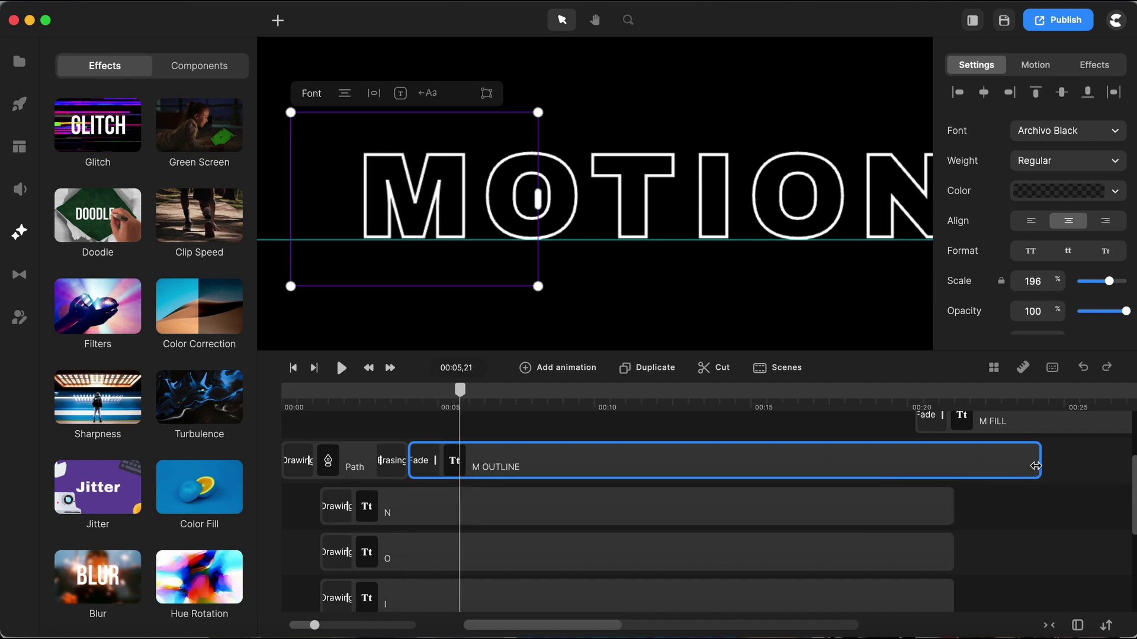
{"action": "left_click_drag", "start_coordinate": [1037, 465], "coordinate": [520, 479]}
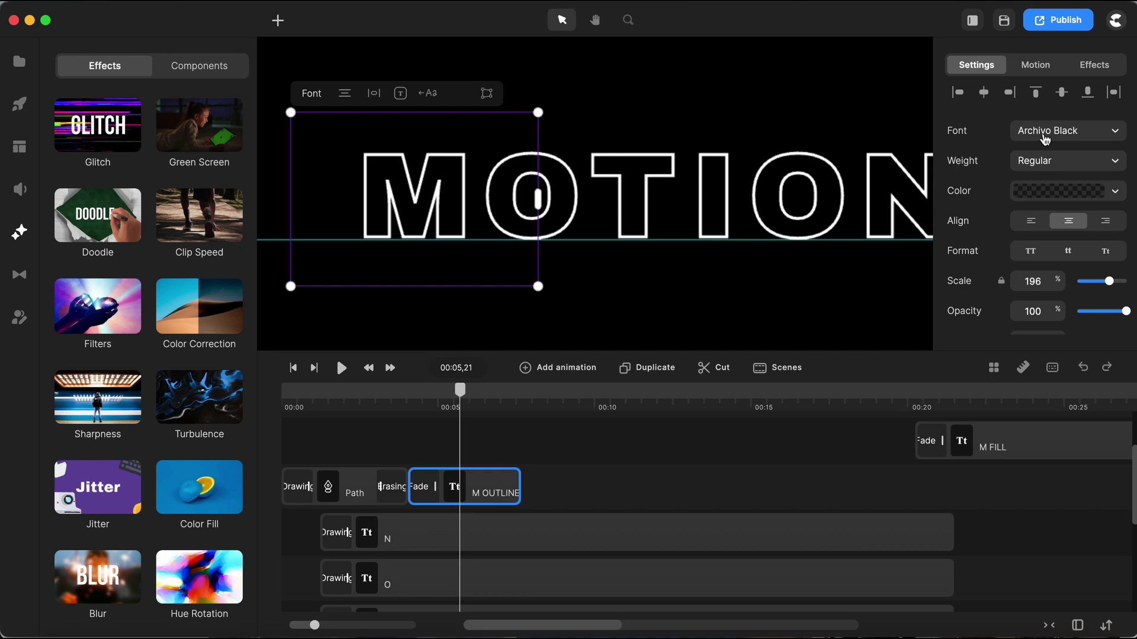
{"action": "left_click", "coordinate": [1035, 67]}
{"action": "left_click", "coordinate": [1036, 195]}
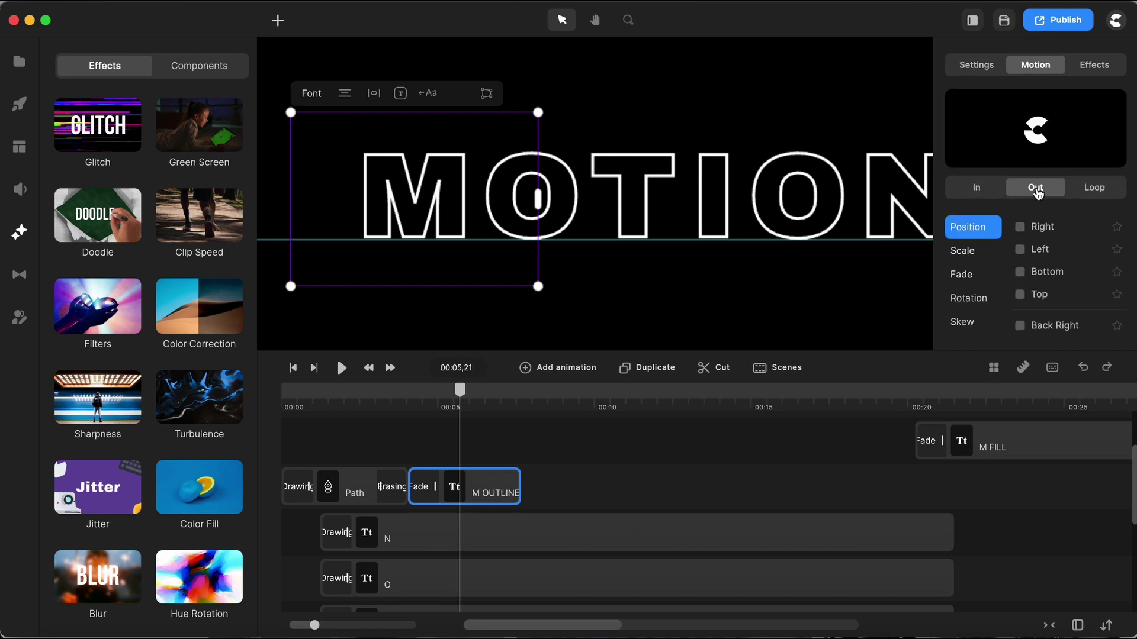
{"action": "left_click", "coordinate": [962, 279]}
{"action": "left_click", "coordinate": [1020, 227]}
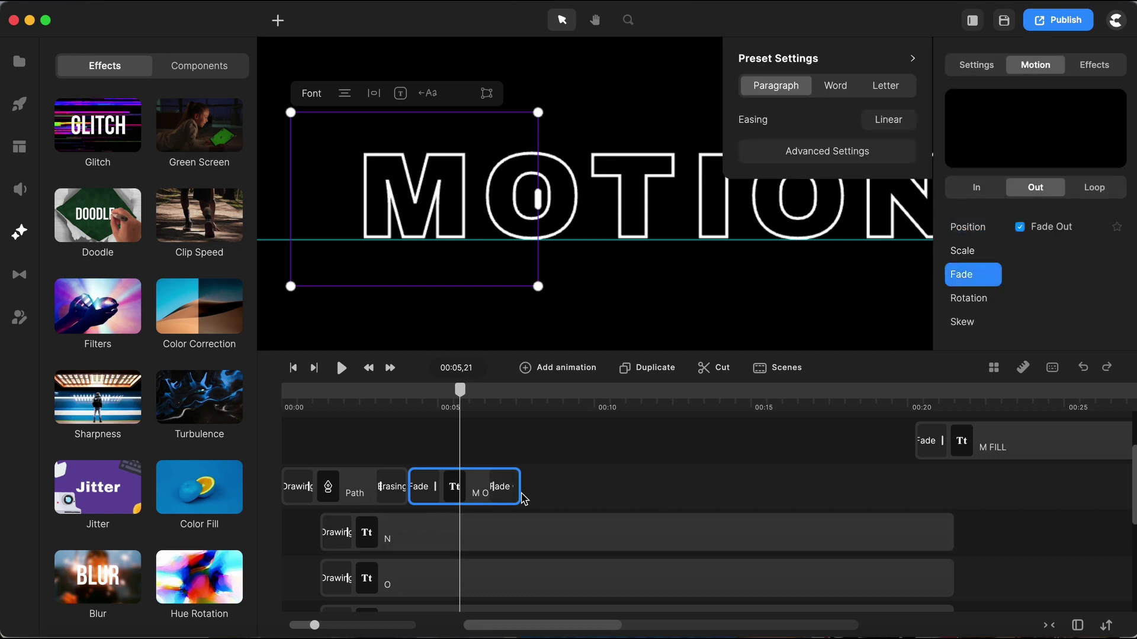
{"action": "left_click_drag", "start_coordinate": [519, 493], "coordinate": [508, 493]}
Step: Move the M FILL clip to start around 00:06 and preview it appearing
{"action": "left_click_drag", "start_coordinate": [460, 401], "coordinate": [474, 403]}
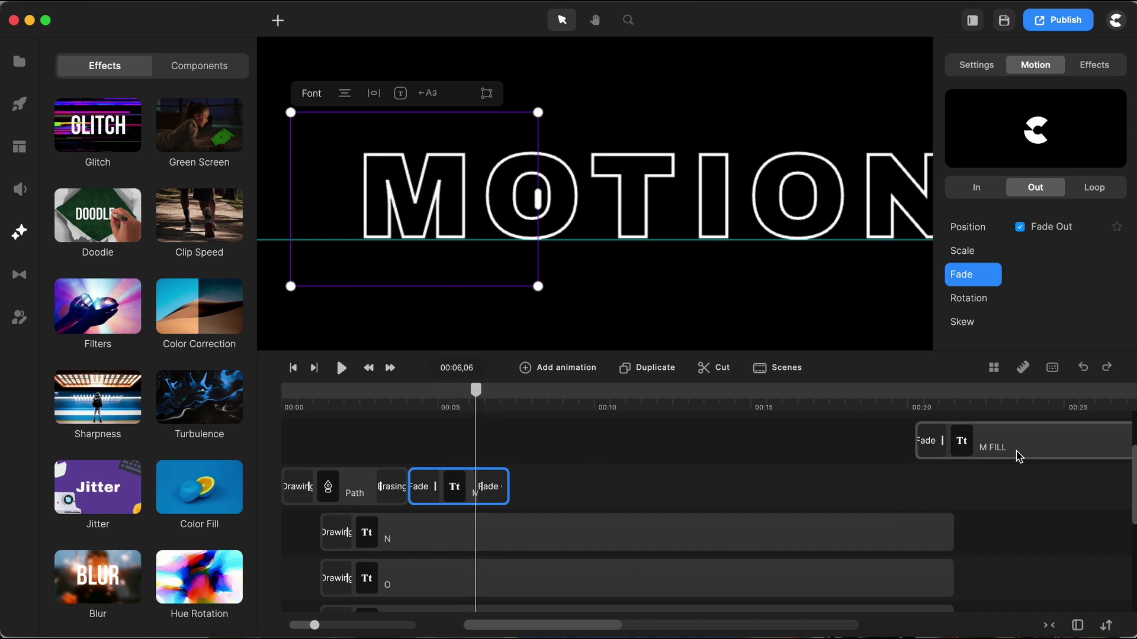
{"action": "left_click_drag", "start_coordinate": [990, 452], "coordinate": [614, 461]}
{"action": "scroll", "coordinate": [585, 503], "scroll_direction": "down", "scroll_amount": 1}
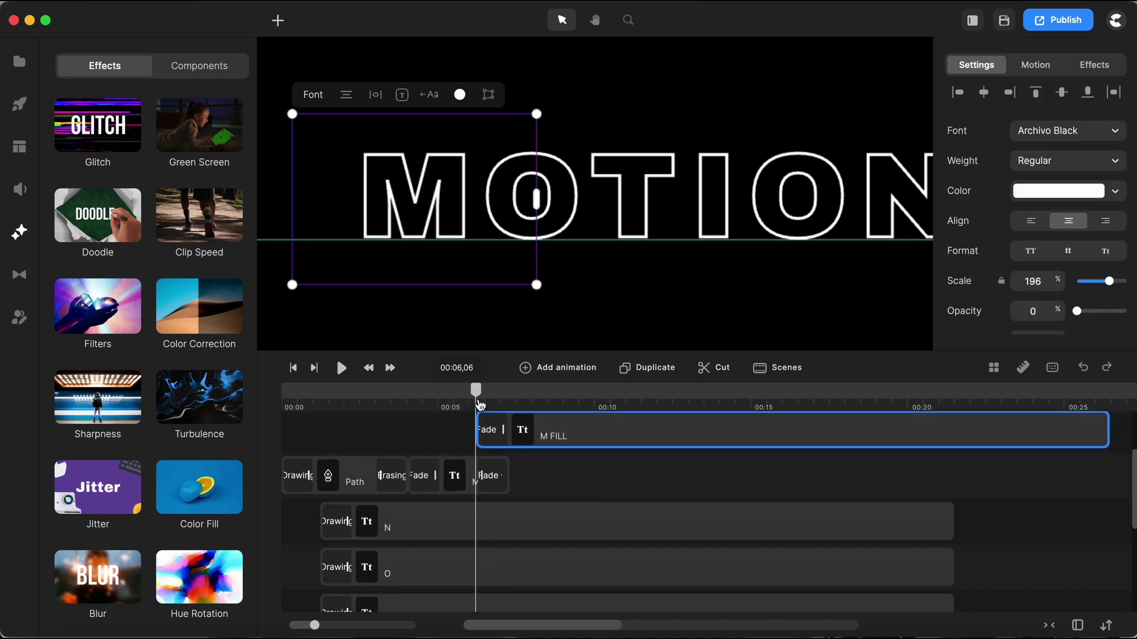
{"action": "mouse_move", "coordinate": [479, 405]}
{"action": "left_mouse_down"}
{"action": "mouse_move", "coordinate": [520, 405]}
{"action": "mouse_move", "coordinate": [473, 415]}
{"action": "left_mouse_up"}
{"action": "scroll", "coordinate": [564, 516], "scroll_direction": "down", "scroll_amount": 3}
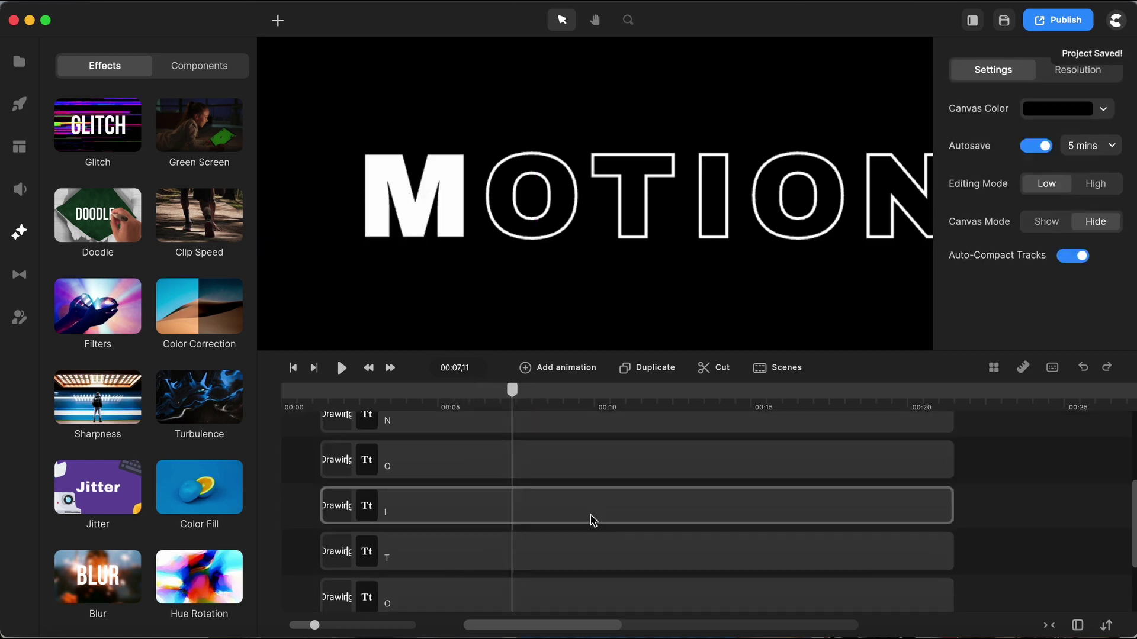
{"action": "scroll", "coordinate": [591, 520], "scroll_direction": "down", "scroll_amount": 1}
{"action": "left_click_drag", "start_coordinate": [662, 352], "coordinate": [682, 200]}
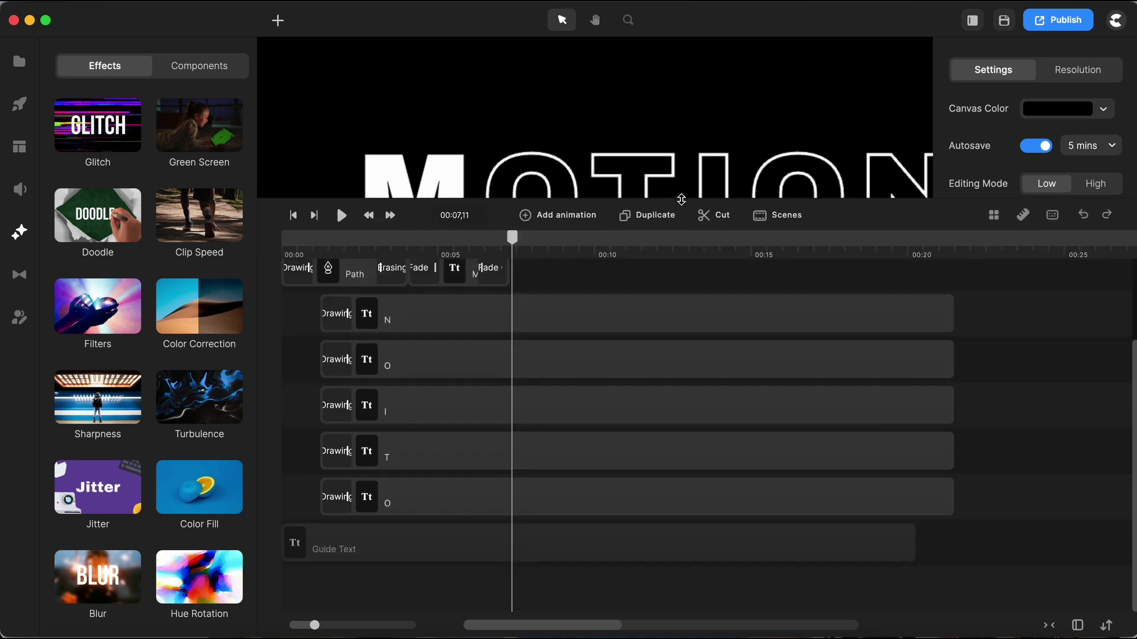
Step: Group the N, O, I, T, O outline letter clips together
{"action": "left_click_drag", "start_coordinate": [969, 309], "coordinate": [511, 490]}
{"action": "scroll", "coordinate": [585, 446], "scroll_direction": "up", "scroll_amount": 2}
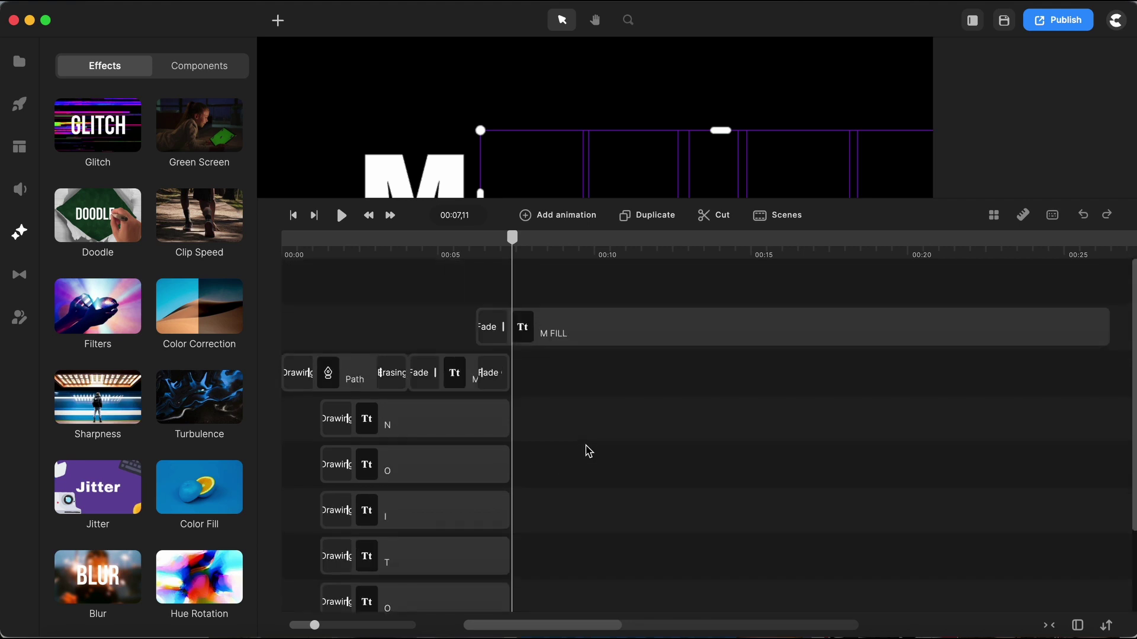
{"action": "scroll", "coordinate": [522, 353], "scroll_direction": "down", "scroll_amount": 3}
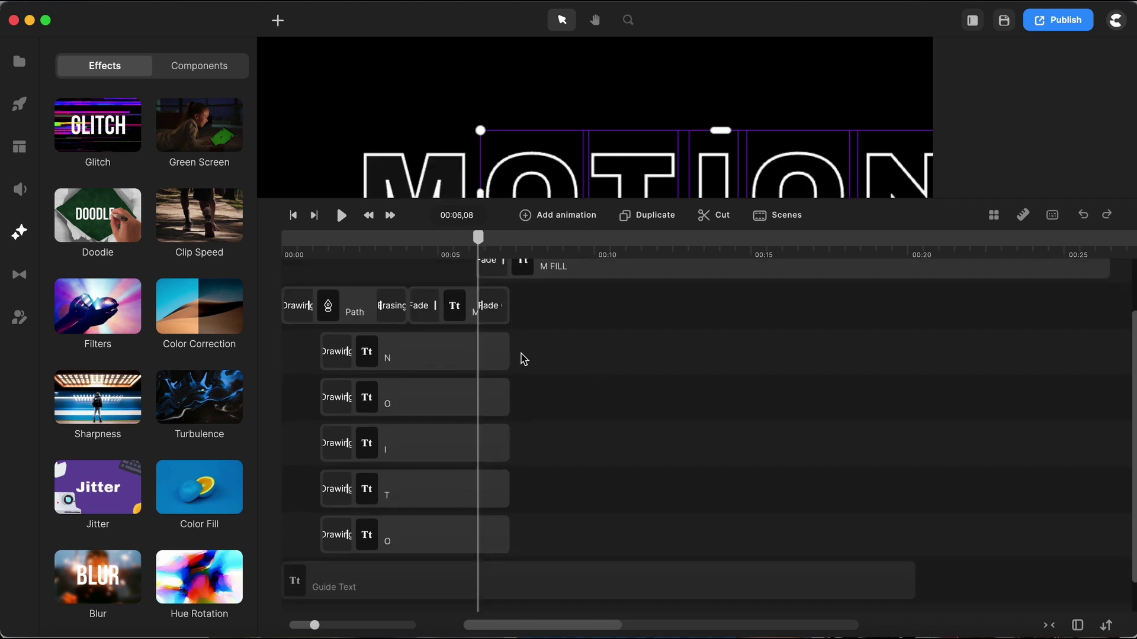
{"action": "left_click_drag", "start_coordinate": [521, 345], "coordinate": [439, 545]}
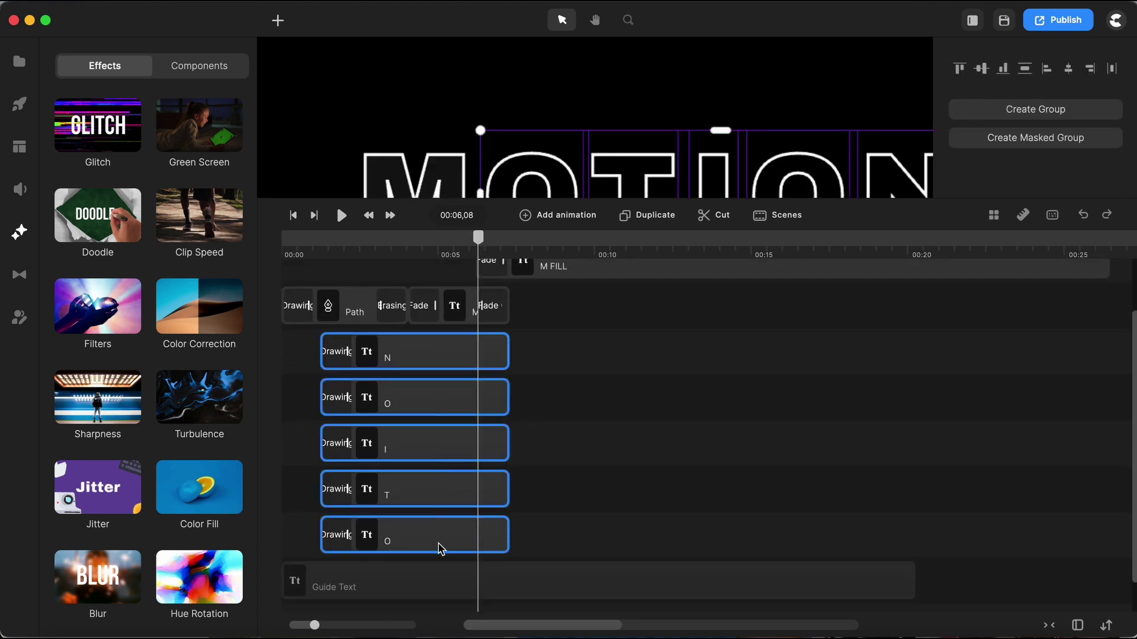
{"action": "key", "text": "super+g"}
Step: Rename the new group to 'Text Outline Group'
{"action": "right_click", "coordinate": [426, 430]}
{"action": "left_click", "coordinate": [458, 182]}
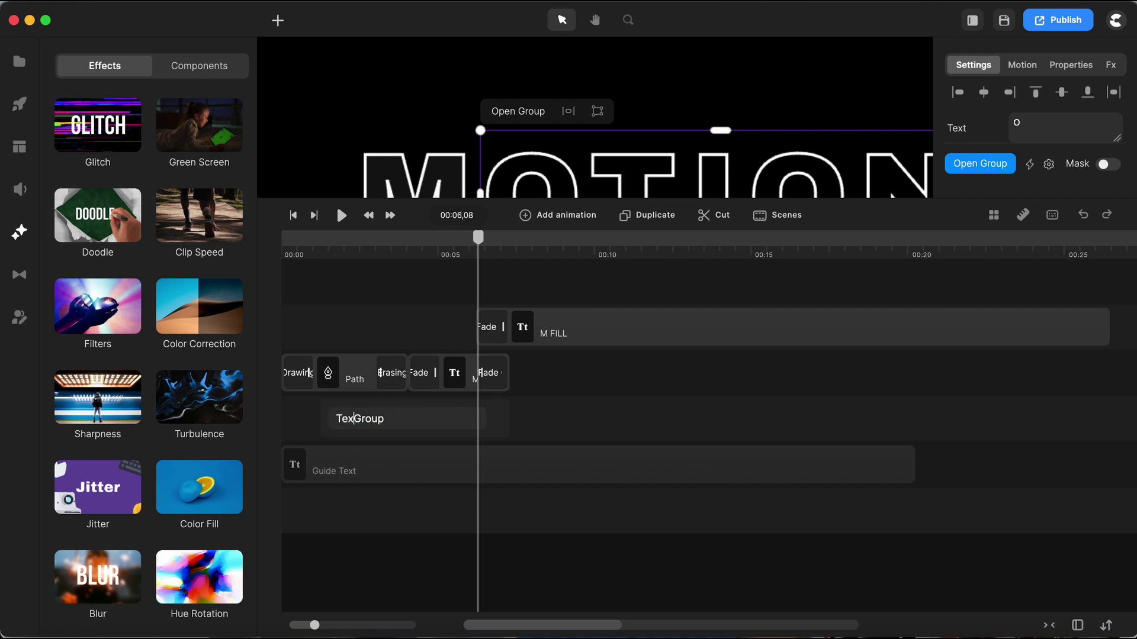
{"action": "type", "text": "Text Outline"}
{"action": "left_click", "coordinate": [604, 424]}
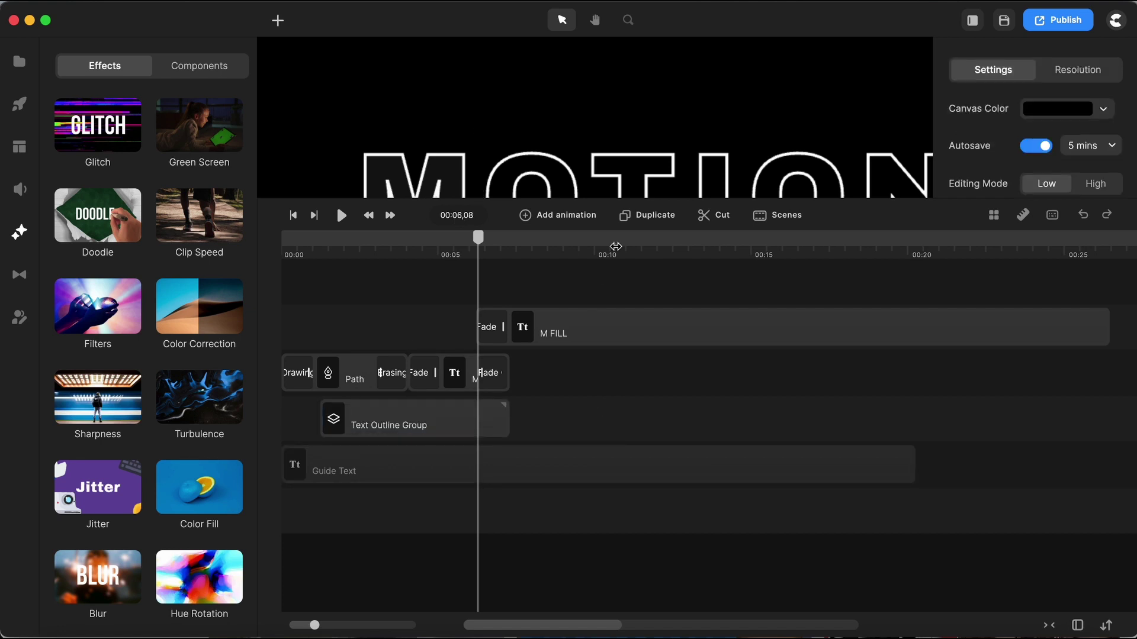
Step: Give the Text Outline Group a fade out matching the M outline's
{"action": "left_click_drag", "start_coordinate": [626, 201], "coordinate": [616, 322]}
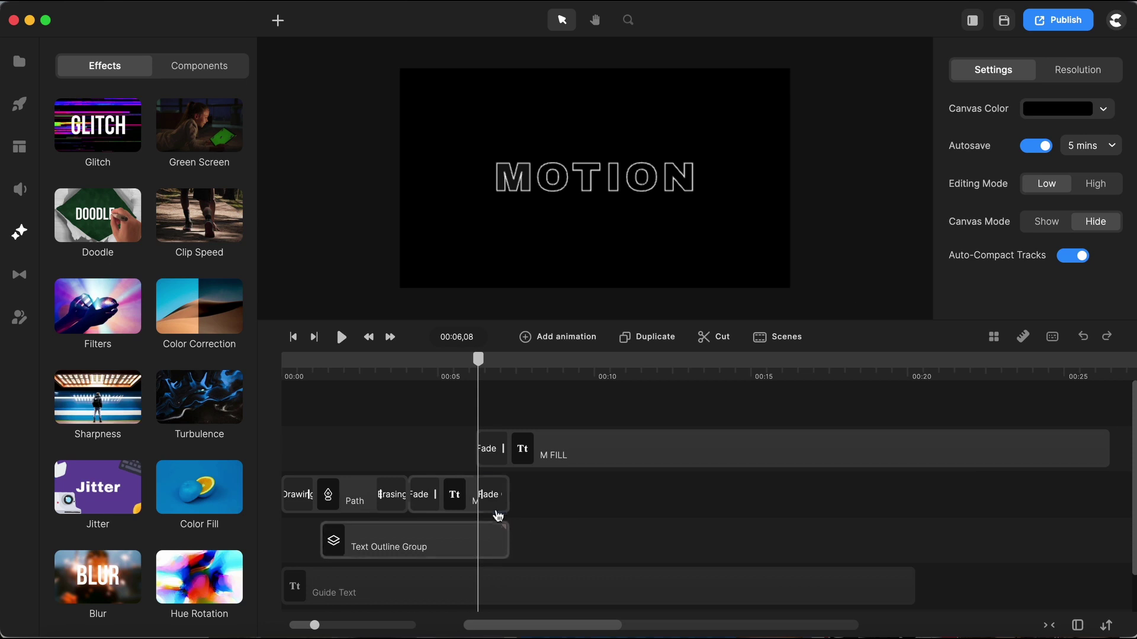
{"action": "left_click", "coordinate": [496, 507]}
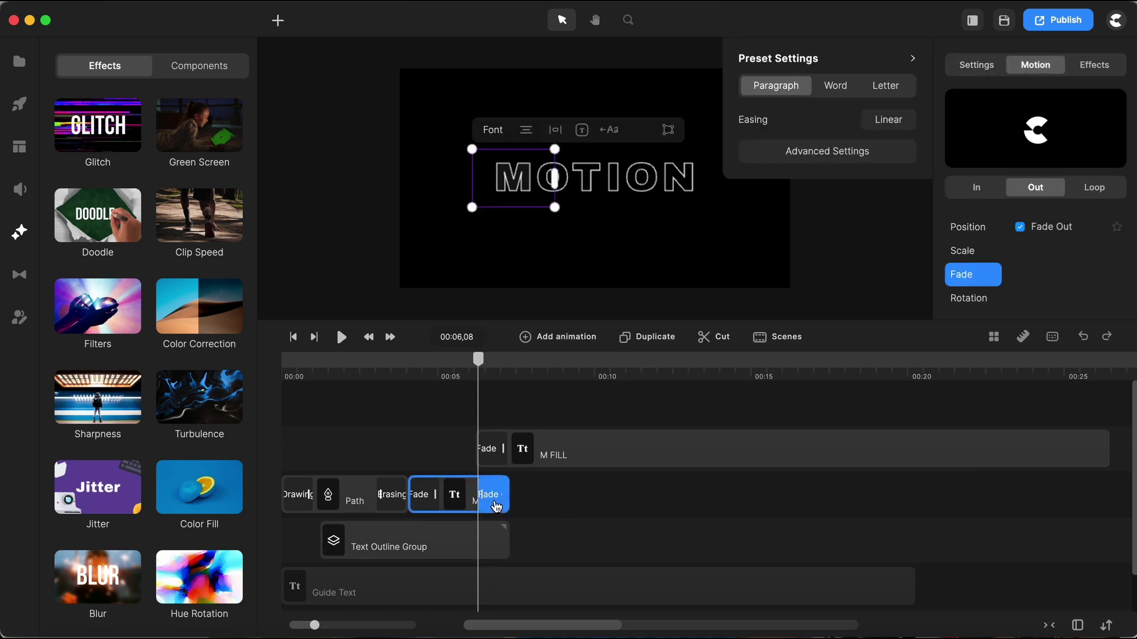
{"action": "left_click", "coordinate": [490, 550]}
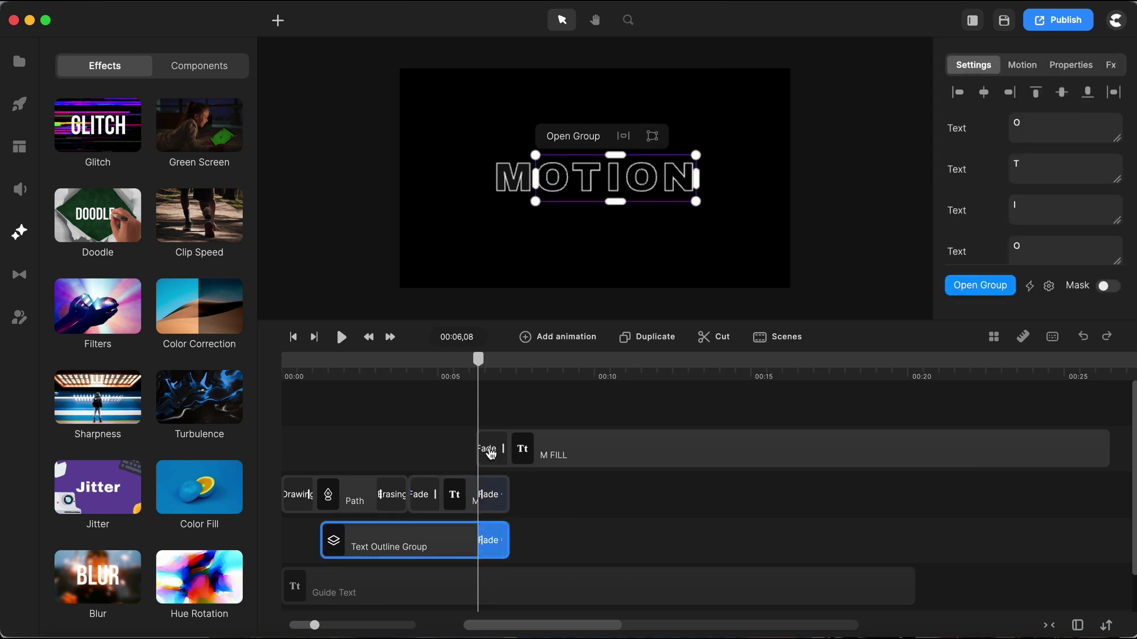
{"action": "mouse_move", "coordinate": [479, 361]}
{"action": "left_mouse_down"}
{"action": "mouse_move", "coordinate": [500, 371]}
{"action": "mouse_move", "coordinate": [478, 363]}
{"action": "left_mouse_up"}
Step: Unhide the Guide Text, colour it white (ffffff), and start its clip around 00:06
{"action": "left_click", "coordinate": [548, 579]}
{"action": "right_click", "coordinate": [563, 540]}
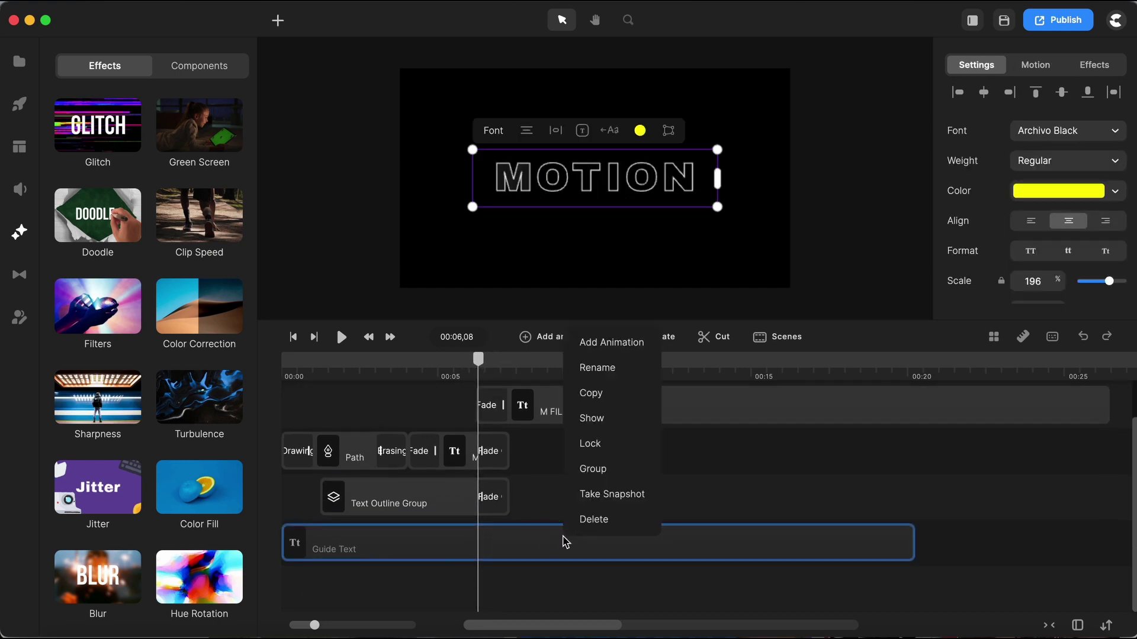
{"action": "left_click", "coordinate": [602, 425]}
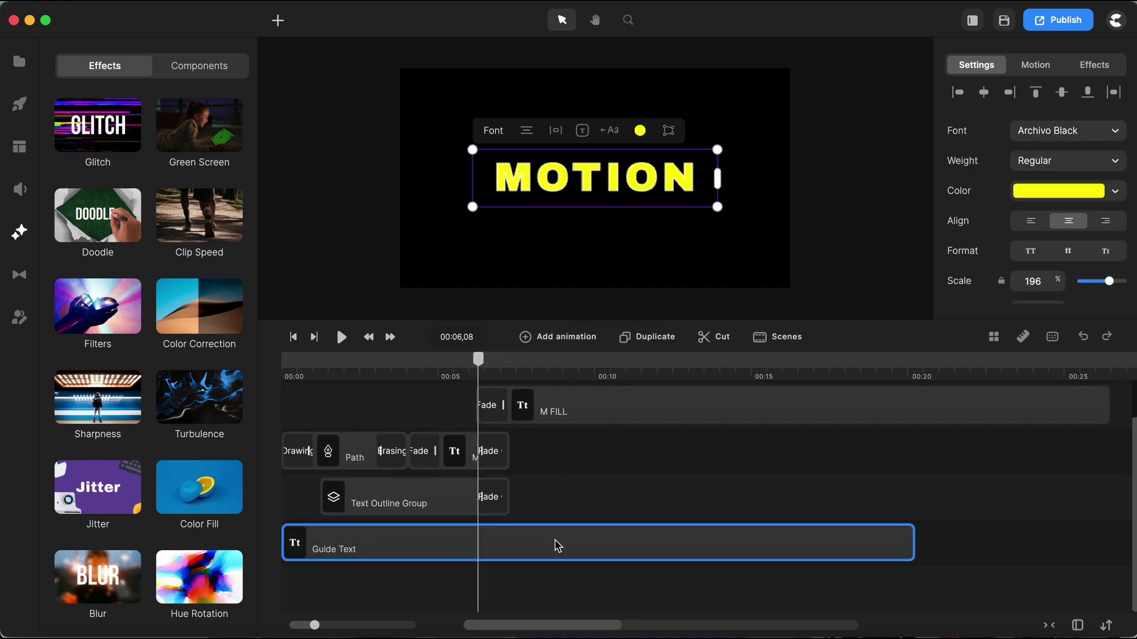
{"action": "left_click", "coordinate": [1049, 191]}
{"action": "left_click_drag", "start_coordinate": [888, 155], "coordinate": [875, 151]}
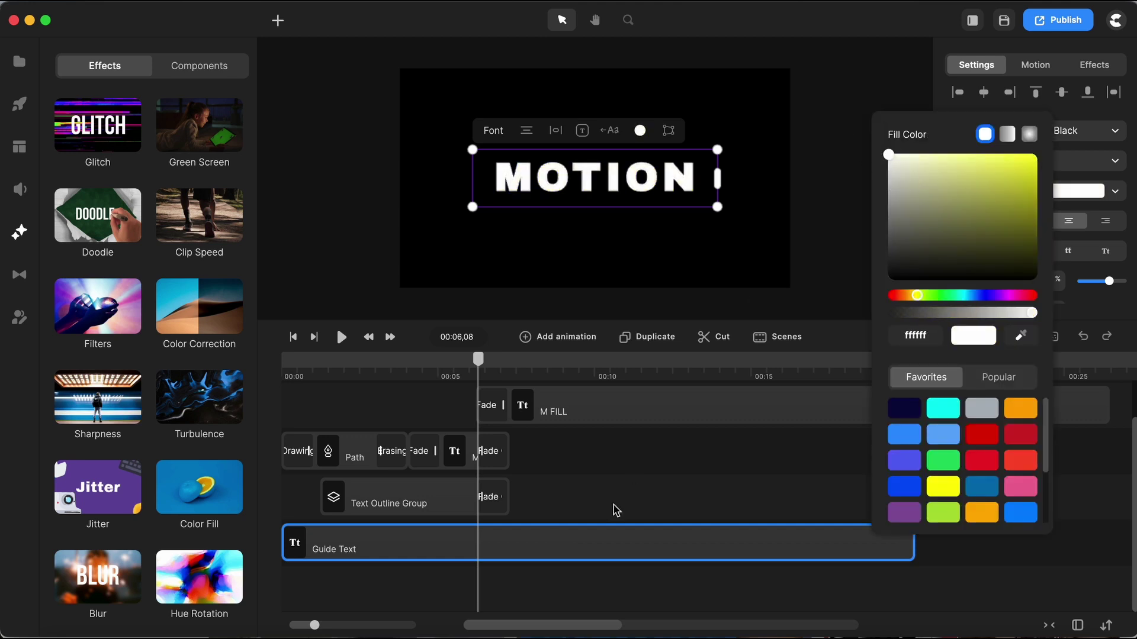
{"action": "left_click", "coordinate": [580, 515]}
{"action": "left_click_drag", "start_coordinate": [284, 545], "coordinate": [478, 544]}
Step: Give the Guide Text a Fade In entrance
{"action": "left_click", "coordinate": [1035, 66]}
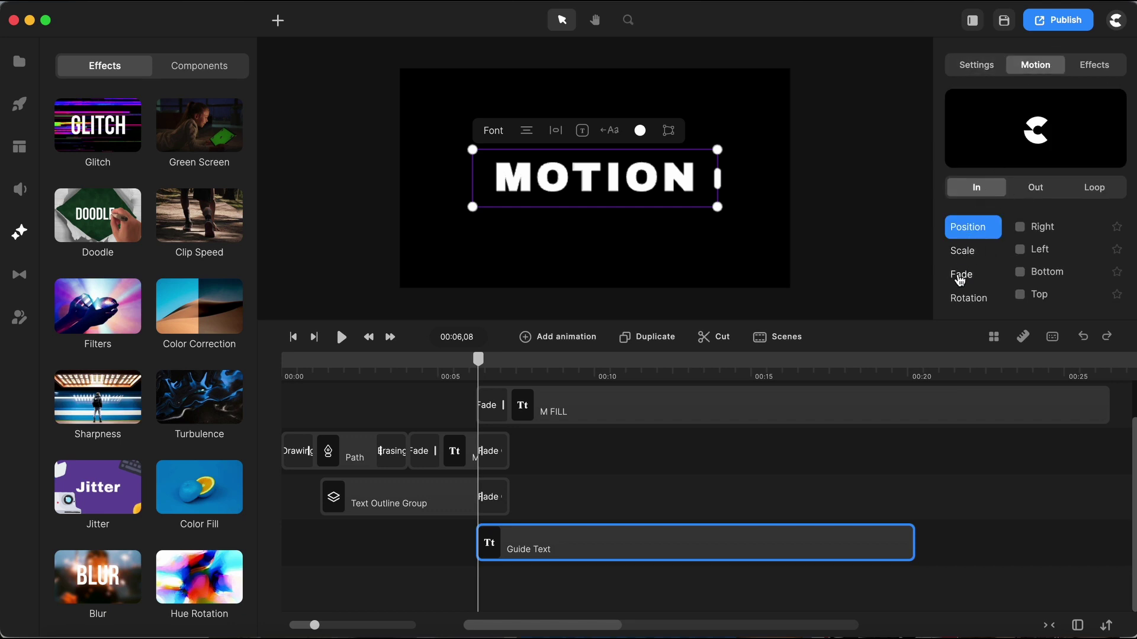
{"action": "left_click", "coordinate": [960, 275]}
{"action": "left_click", "coordinate": [1019, 227]}
{"action": "left_click", "coordinate": [586, 495]}
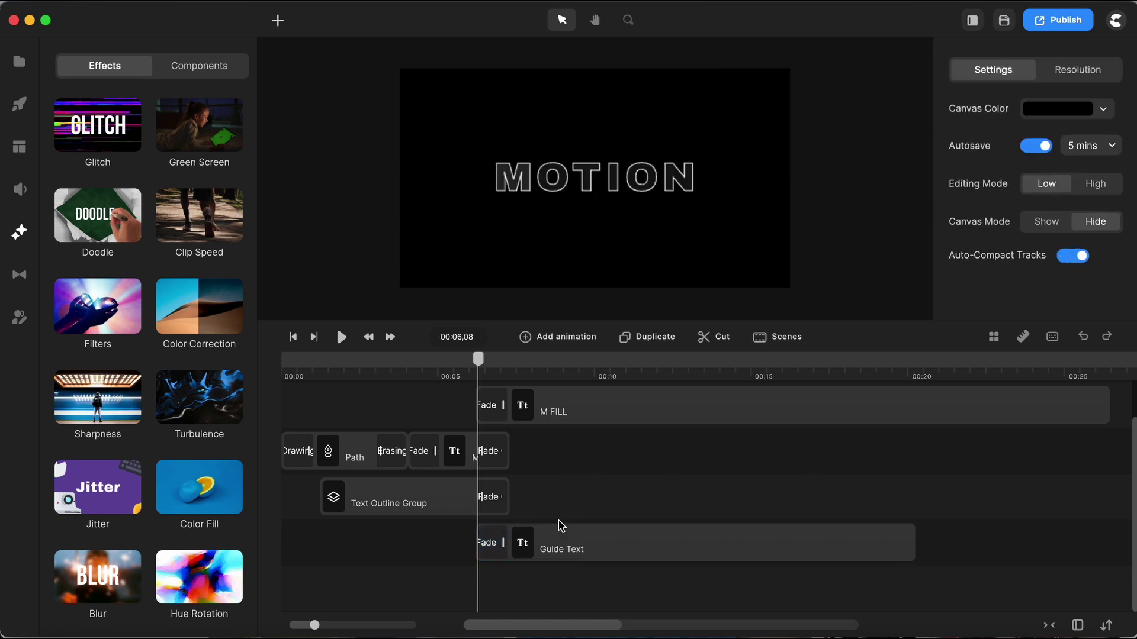
Step: Trim M FILL to end with the Guide Text and play the animation from the start
{"action": "left_click_drag", "start_coordinate": [1106, 403], "coordinate": [917, 404]}
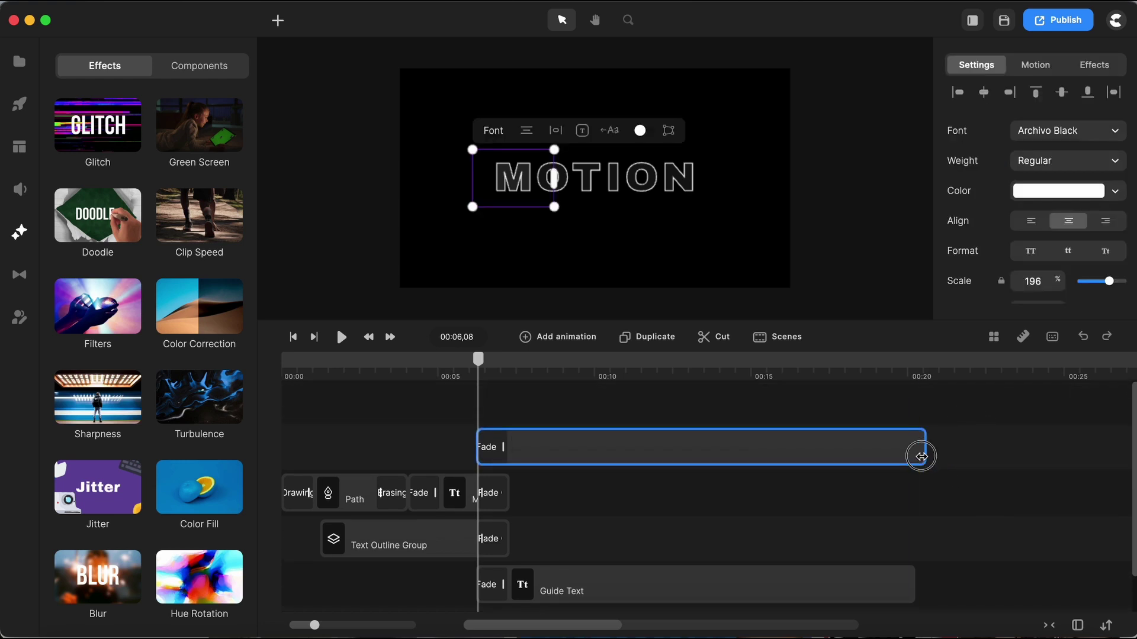
{"action": "left_click_drag", "start_coordinate": [478, 360], "coordinate": [524, 360]}
{"action": "left_click", "coordinate": [596, 512]}
{"action": "scroll", "coordinate": [532, 182], "scroll_direction": "up", "scroll_amount": 5}
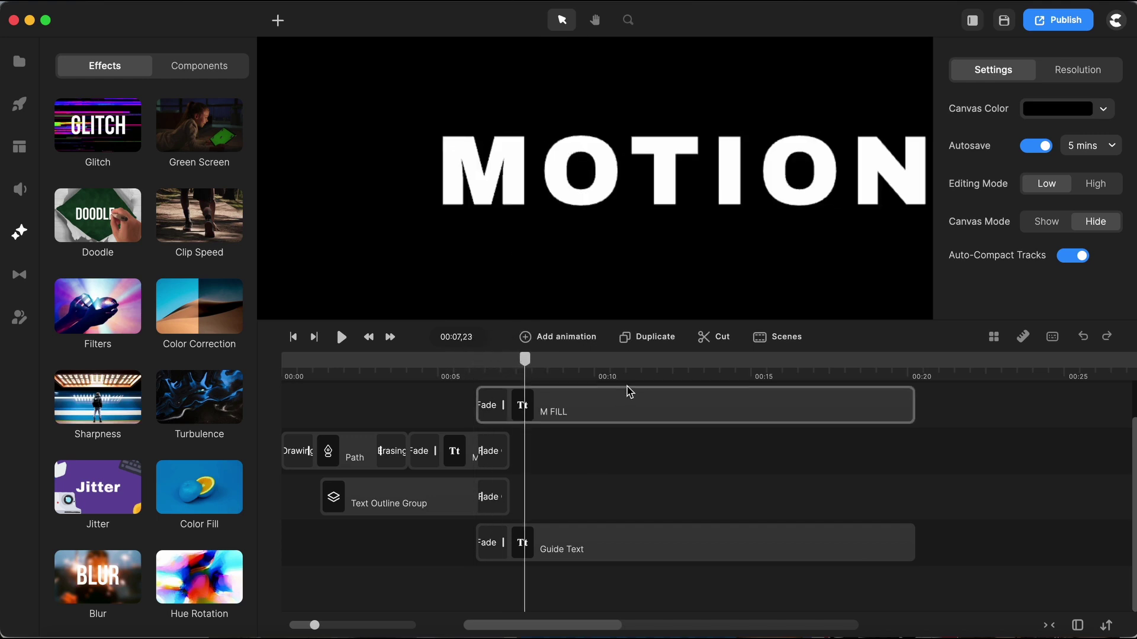
{"action": "key", "text": "super+0"}
{"action": "scroll", "coordinate": [639, 447], "scroll_direction": "up", "scroll_amount": 1}
{"action": "left_click", "coordinate": [293, 338]}
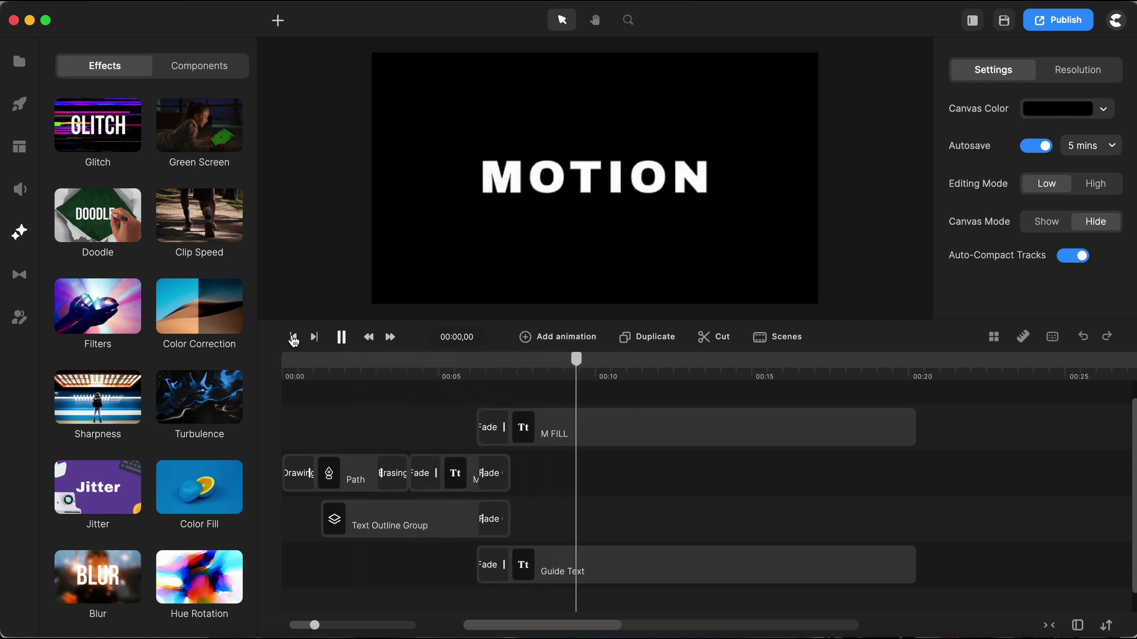
Step: Trim the M outline and Text Outline Group ends, moving Guide Text and M FILL earlier to meet them
{"action": "key", "text": "space"}
{"action": "left_click_drag", "start_coordinate": [505, 477], "coordinate": [480, 476]}
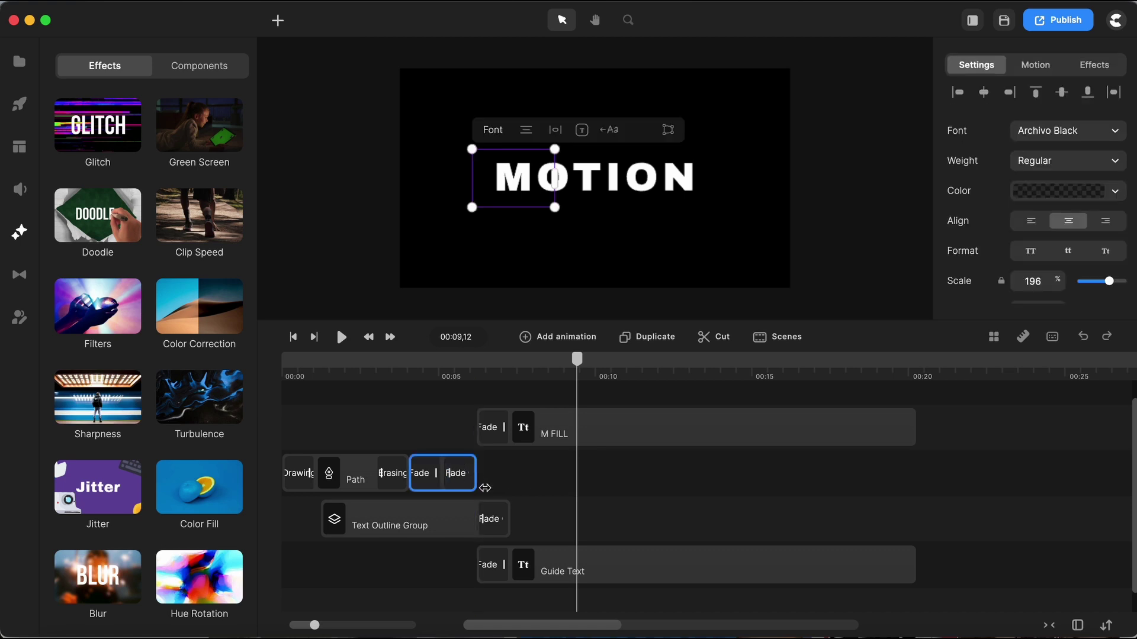
{"action": "left_click_drag", "start_coordinate": [508, 519], "coordinate": [481, 521]}
{"action": "left_click_drag", "start_coordinate": [554, 566], "coordinate": [524, 566]}
{"action": "left_click_drag", "start_coordinate": [556, 435], "coordinate": [527, 436]}
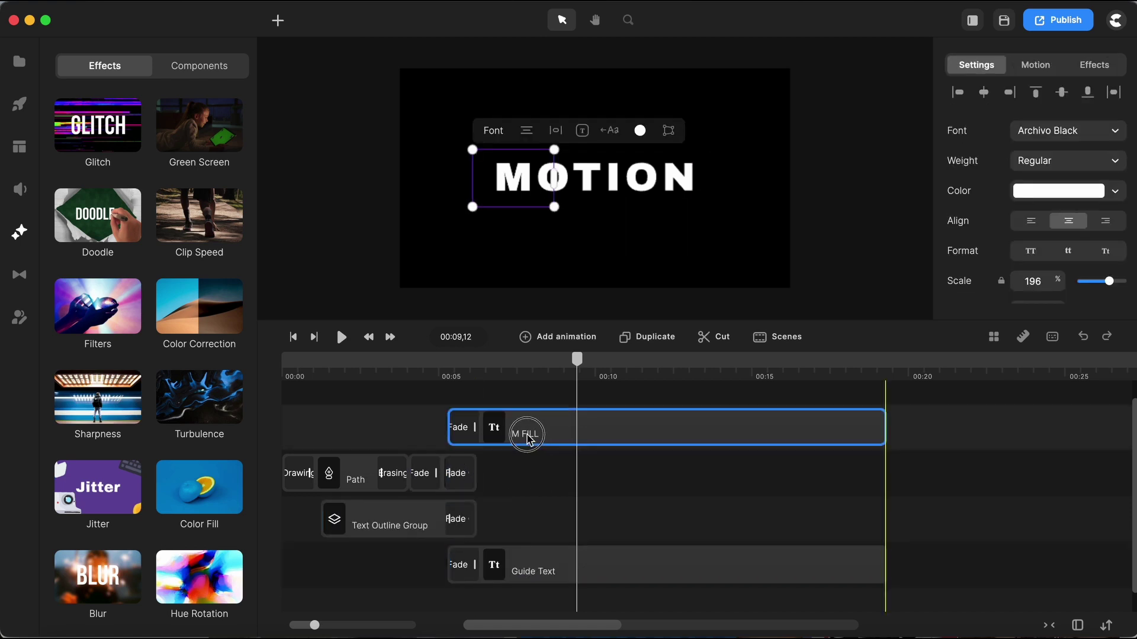
{"action": "left_click", "coordinate": [591, 527]}
{"action": "left_click_drag", "start_coordinate": [439, 370], "coordinate": [482, 371]}
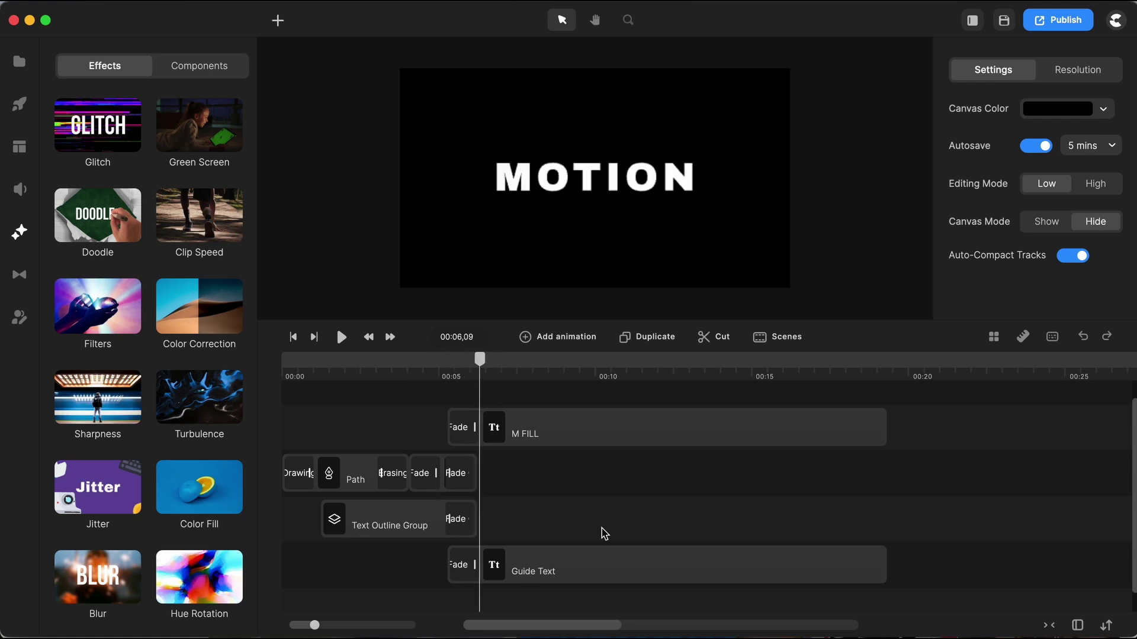
Step: Combine all four layers into one Group and replay the animation
{"action": "key", "text": "super+a"}
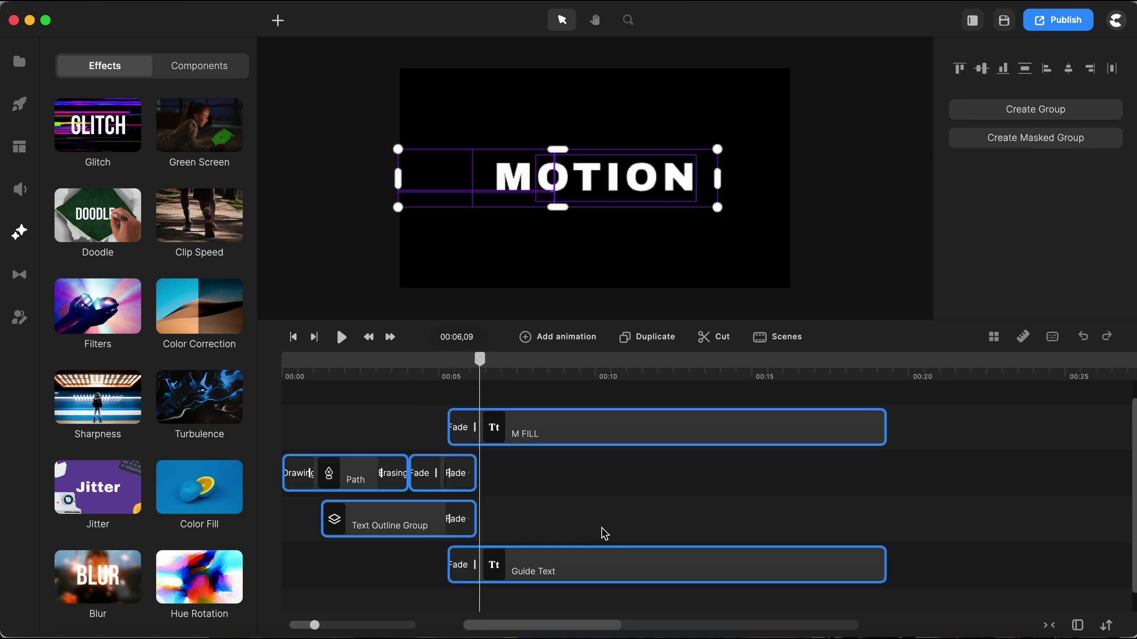
{"action": "right_click", "coordinate": [608, 434]}
{"action": "left_click", "coordinate": [647, 368]}
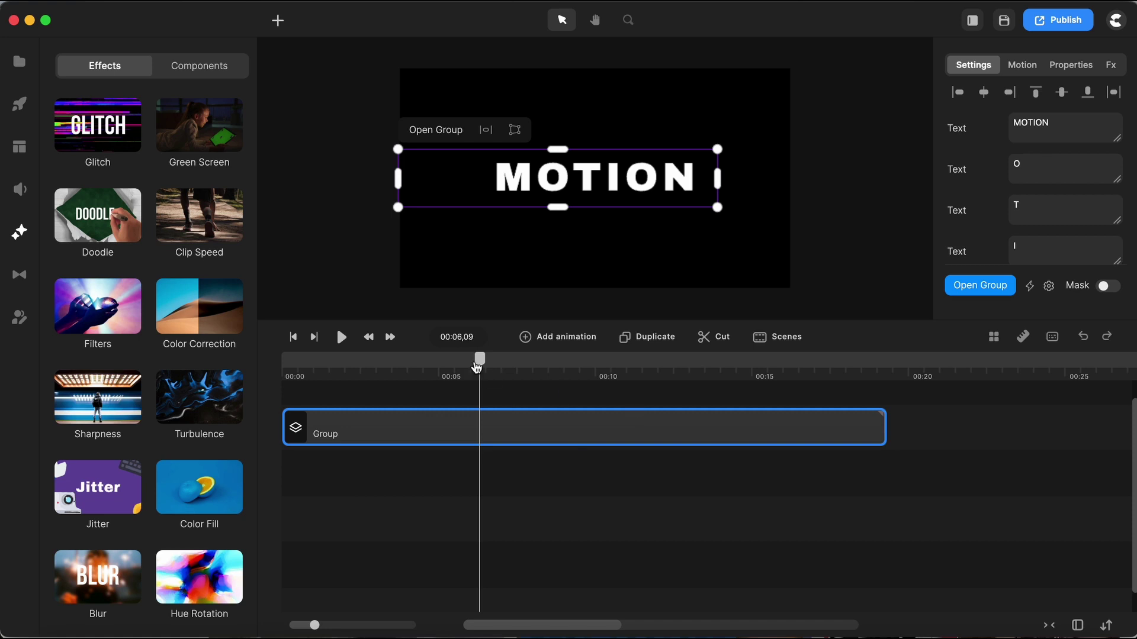
{"action": "left_click_drag", "start_coordinate": [475, 363], "coordinate": [520, 367]}
{"action": "left_click", "coordinate": [295, 337]}
{"action": "key", "text": "space"}
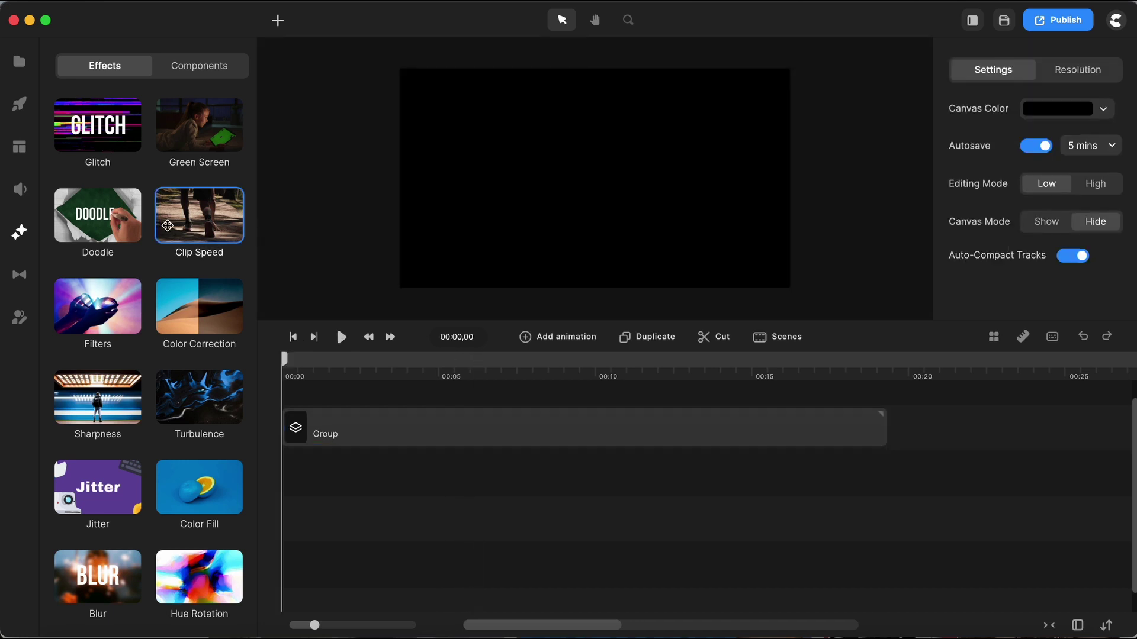
Step: Search the music library for 'Myster' and drop the Mystery track (00:11) beneath the Group clip
{"action": "left_click", "coordinate": [19, 189]}
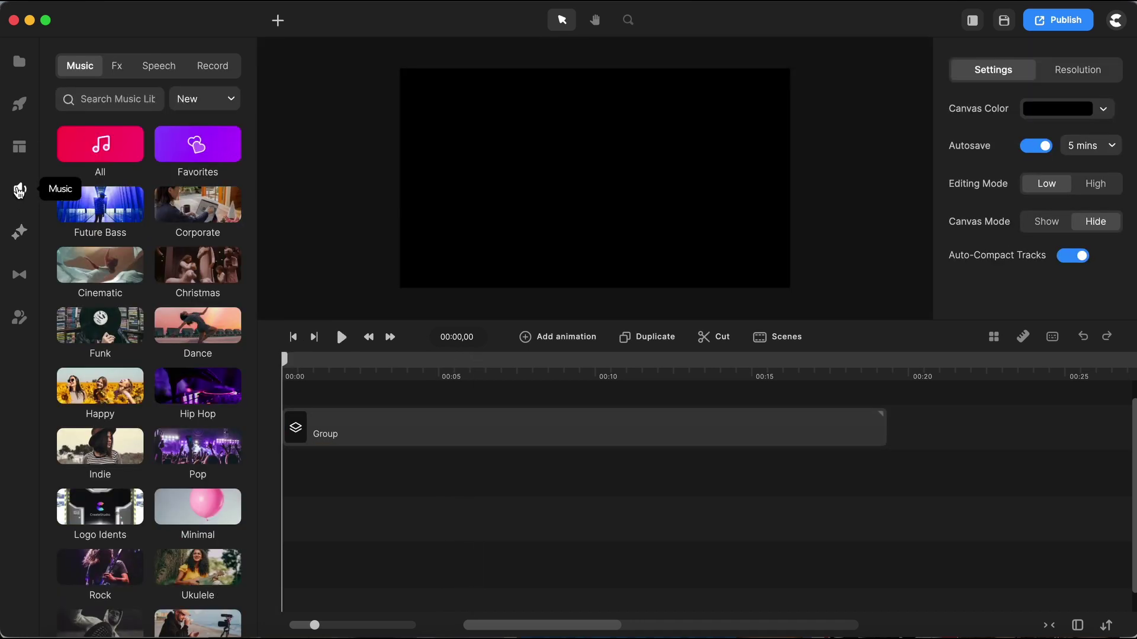
{"action": "left_click", "coordinate": [105, 151]}
{"action": "left_click", "coordinate": [118, 99]}
{"action": "type", "text": "Myster"}
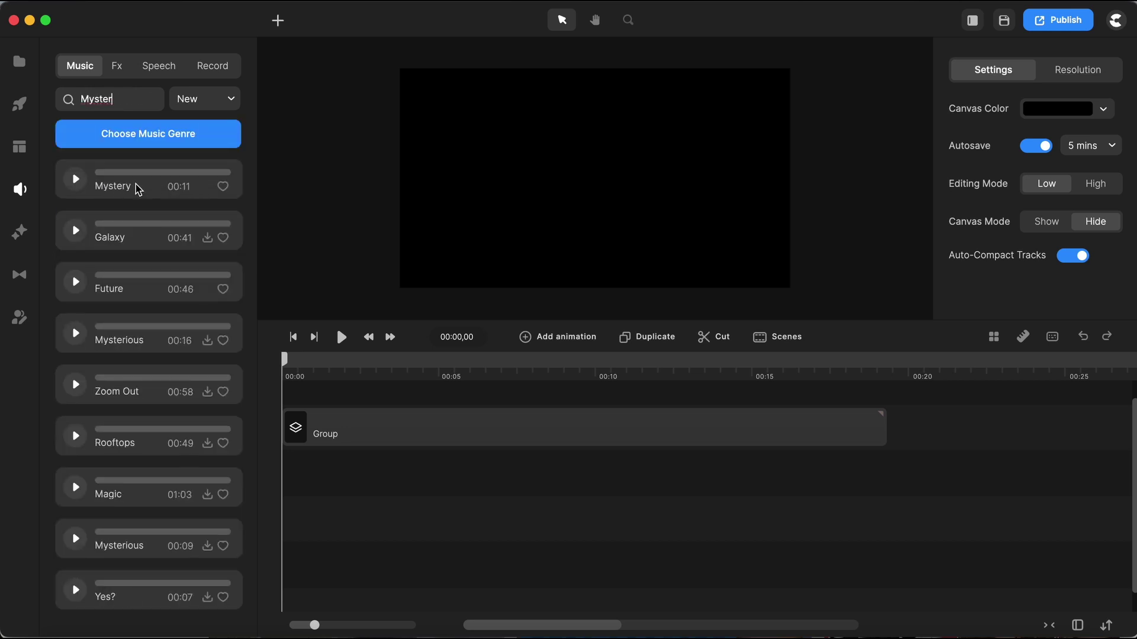
{"action": "left_click_drag", "start_coordinate": [137, 190], "coordinate": [317, 481]}
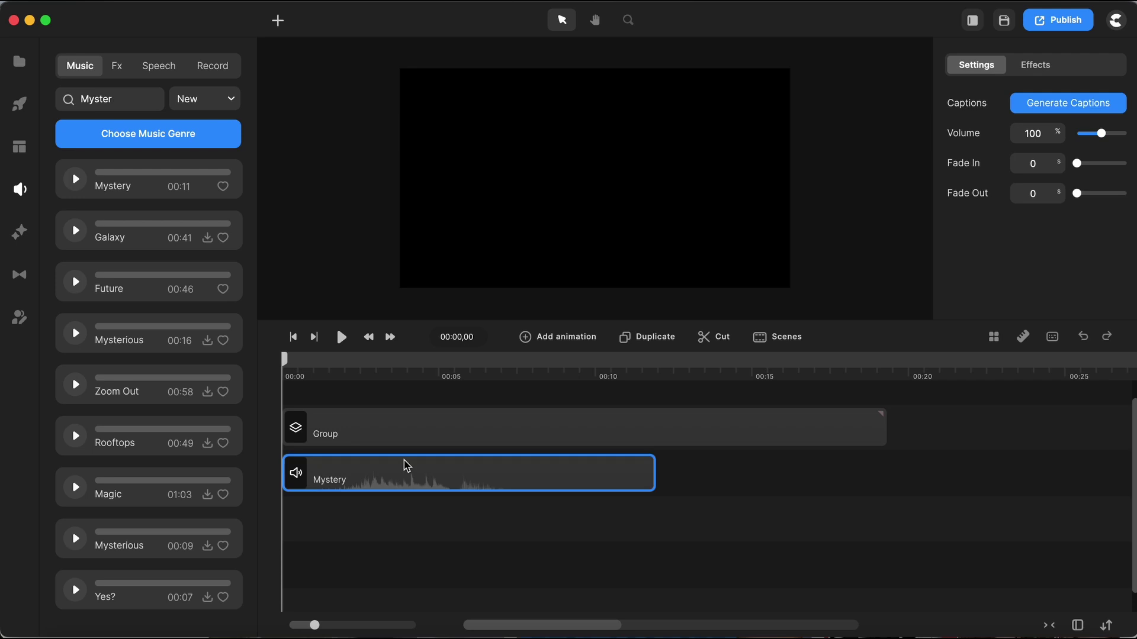
{"action": "left_click_drag", "start_coordinate": [522, 377], "coordinate": [639, 389]}
{"action": "scroll", "coordinate": [585, 376], "scroll_direction": "up", "scroll_amount": 2}
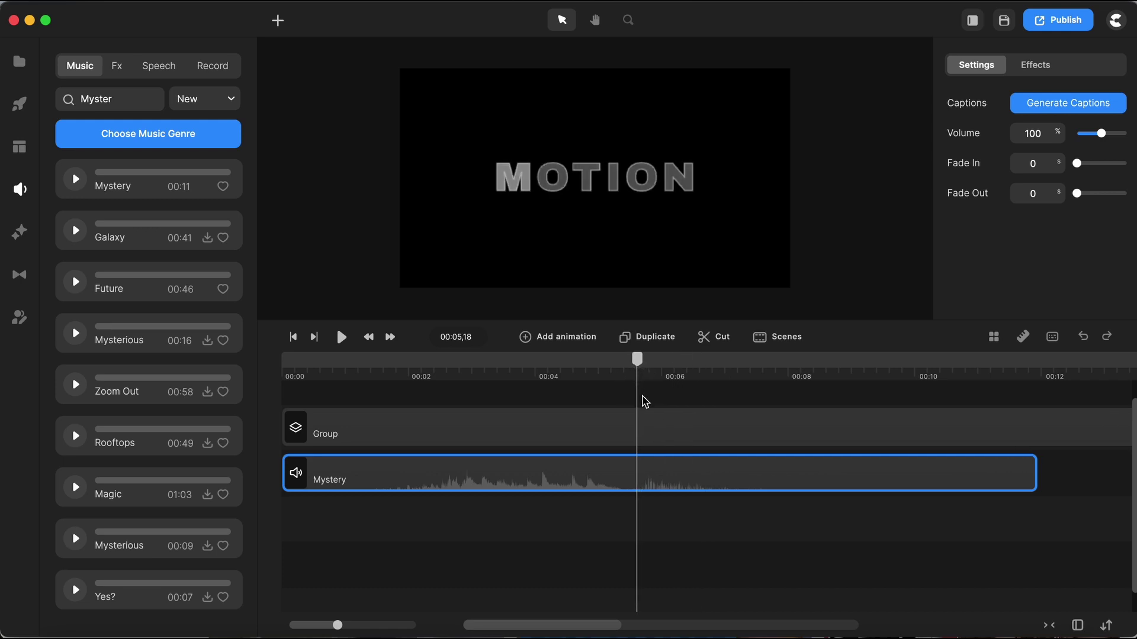
Step: Give the Group a Scale loop animation, Out & In, with 10% zoom and 2 loops
{"action": "left_click", "coordinate": [656, 420]}
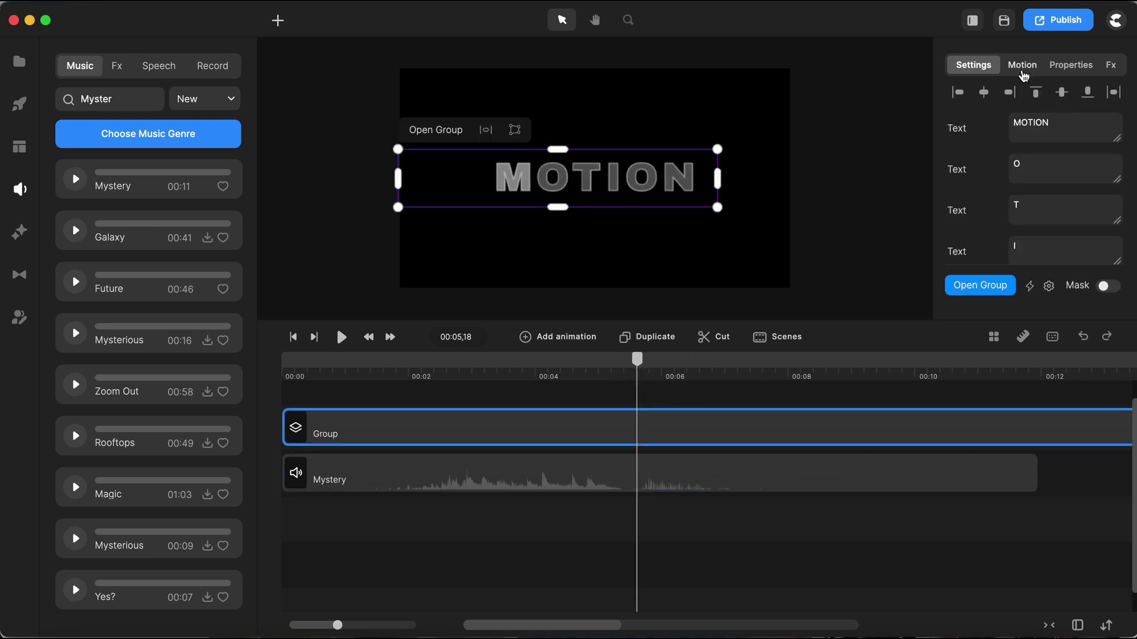
{"action": "left_click", "coordinate": [1021, 72]}
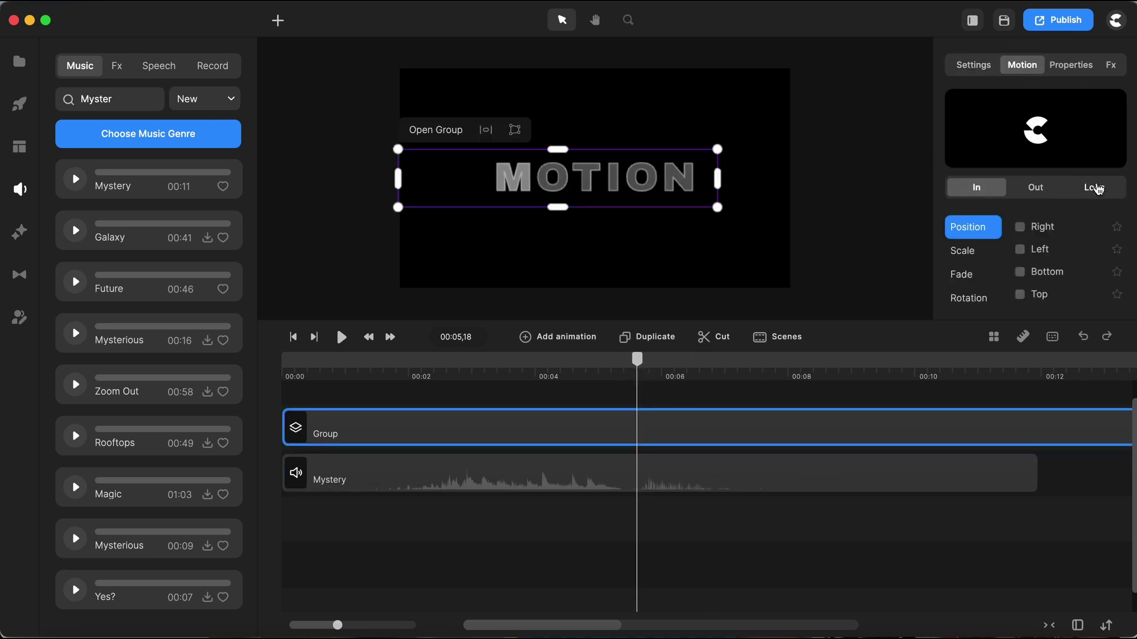
{"action": "left_click", "coordinate": [1096, 188]}
{"action": "scroll", "coordinate": [976, 284], "scroll_direction": "down", "scroll_amount": 1}
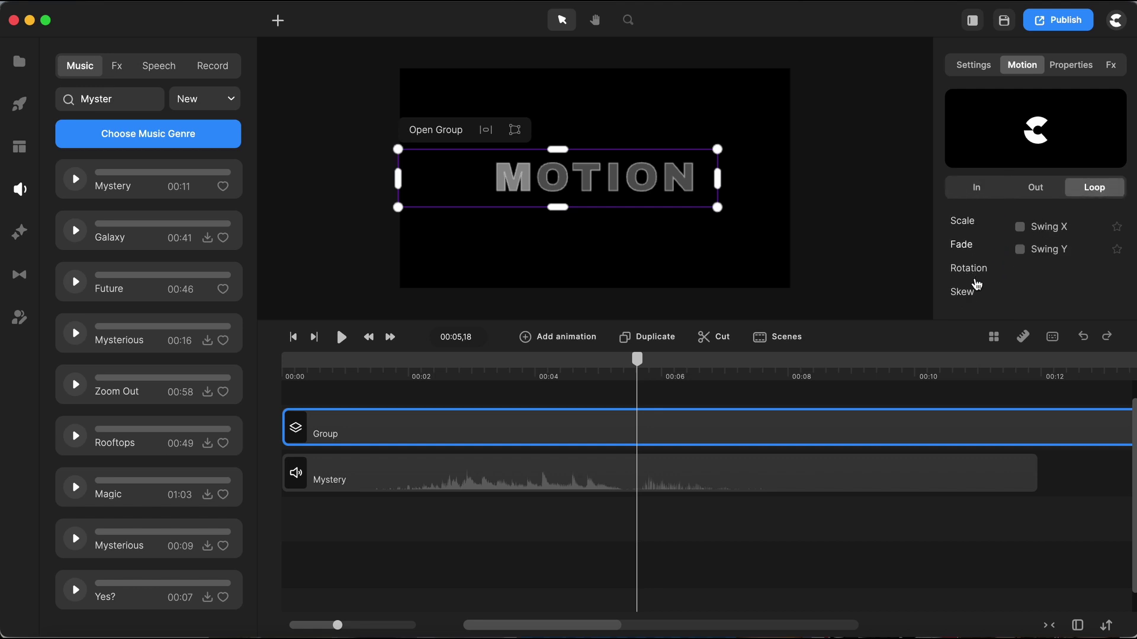
{"action": "scroll", "coordinate": [977, 284], "scroll_direction": "up", "scroll_amount": 1}
{"action": "left_click", "coordinate": [963, 253]}
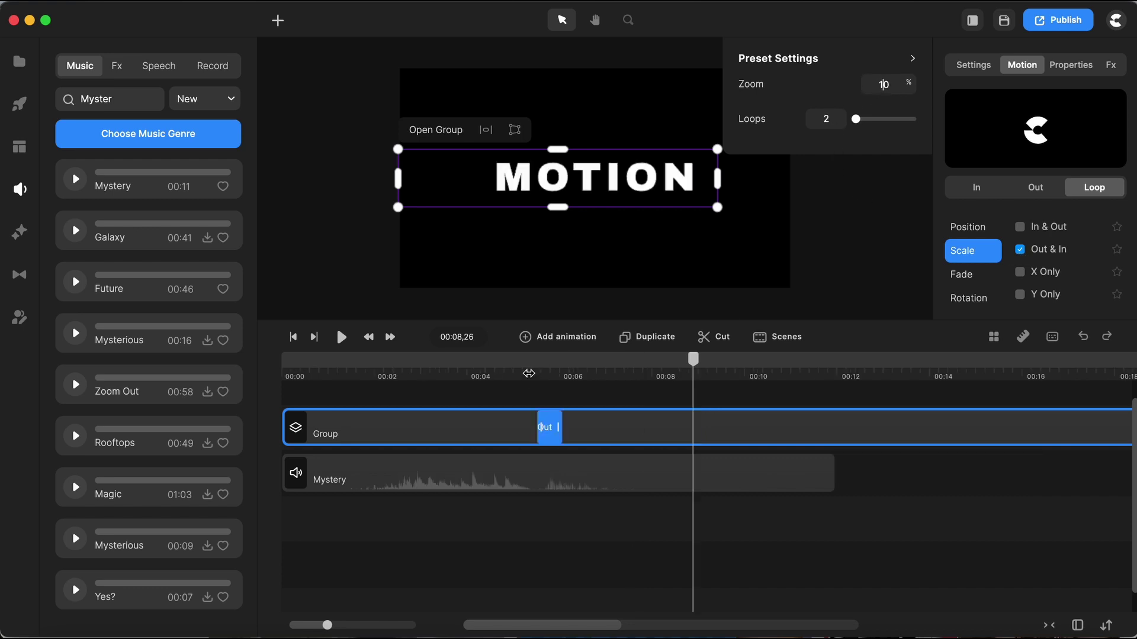
{"action": "left_click", "coordinate": [528, 374]}
{"action": "left_click", "coordinate": [436, 393]}
Step: Preview the looping animation, then duplicate the MOTION group
{"action": "key", "text": "space"}
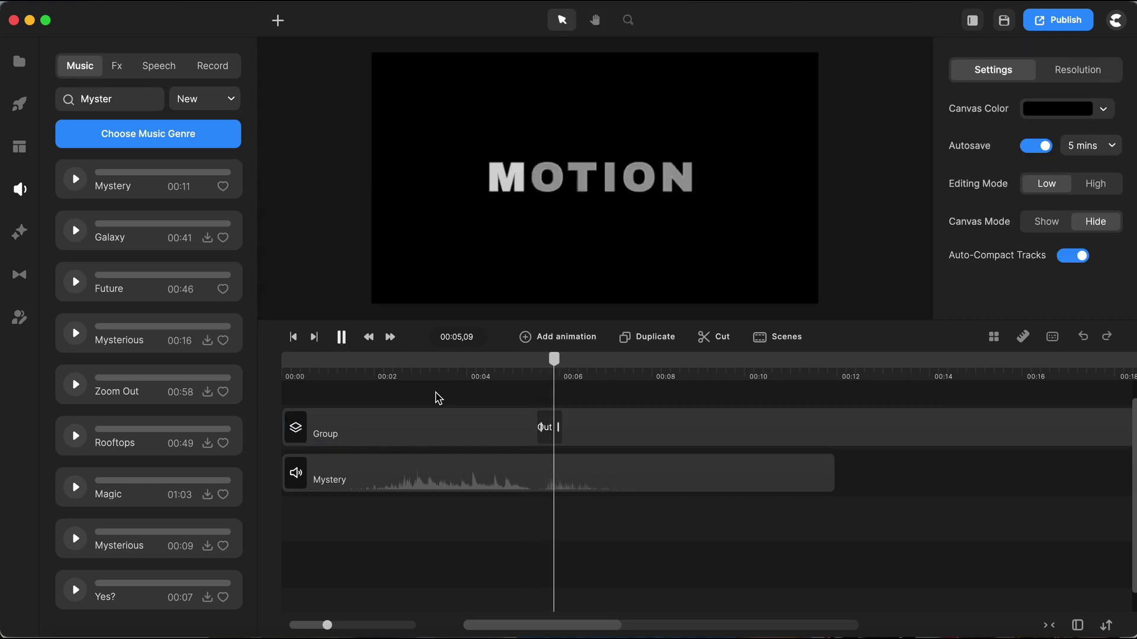
{"action": "left_click", "coordinate": [524, 428]}
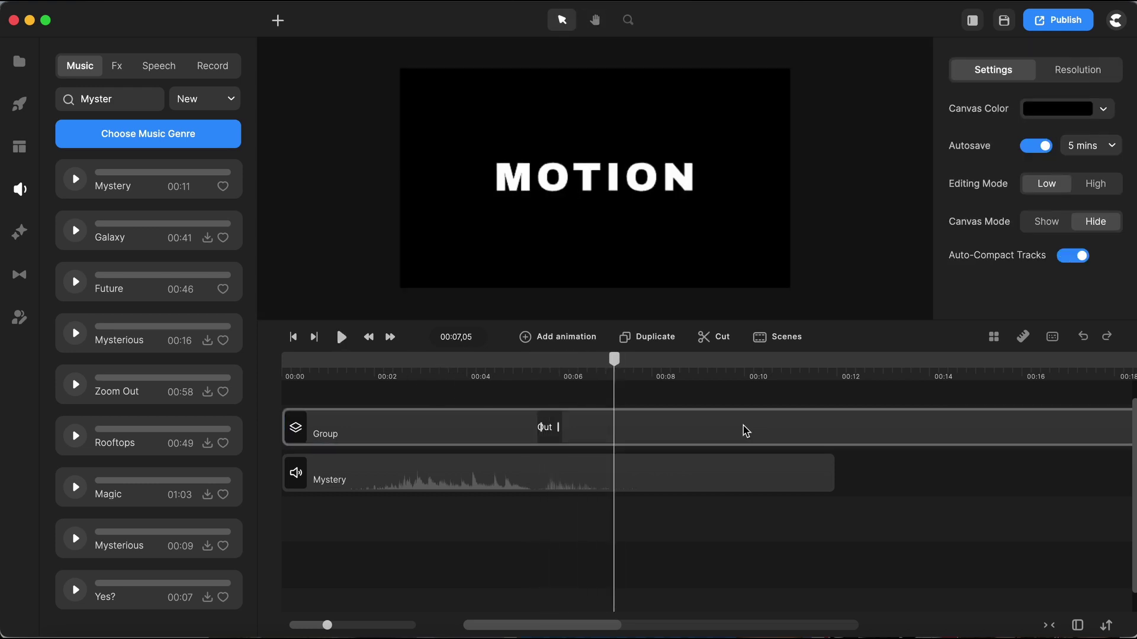
{"action": "left_click", "coordinate": [594, 431]}
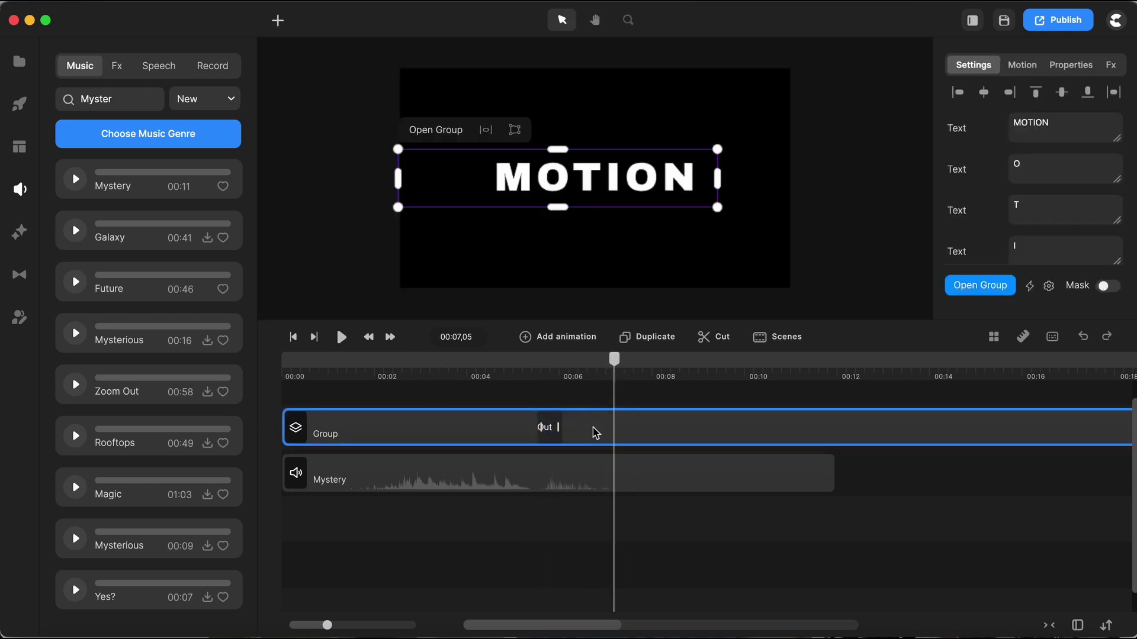
{"action": "key", "text": "super+d"}
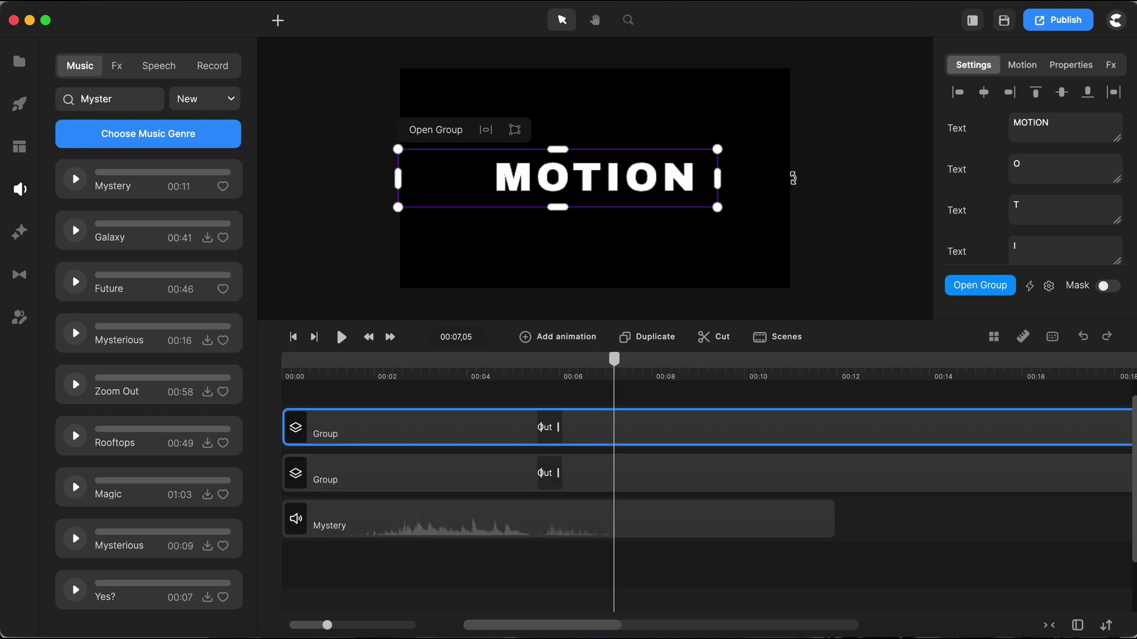
Step: Flip the copied MOTION group vertically so it mirrors beneath the original
{"action": "scroll", "coordinate": [968, 207], "scroll_direction": "down", "scroll_amount": 2}
{"action": "scroll", "coordinate": [968, 208], "scroll_direction": "up", "scroll_amount": 2}
{"action": "left_click", "coordinate": [1069, 64]}
{"action": "scroll", "coordinate": [1060, 95], "scroll_direction": "down", "scroll_amount": 4}
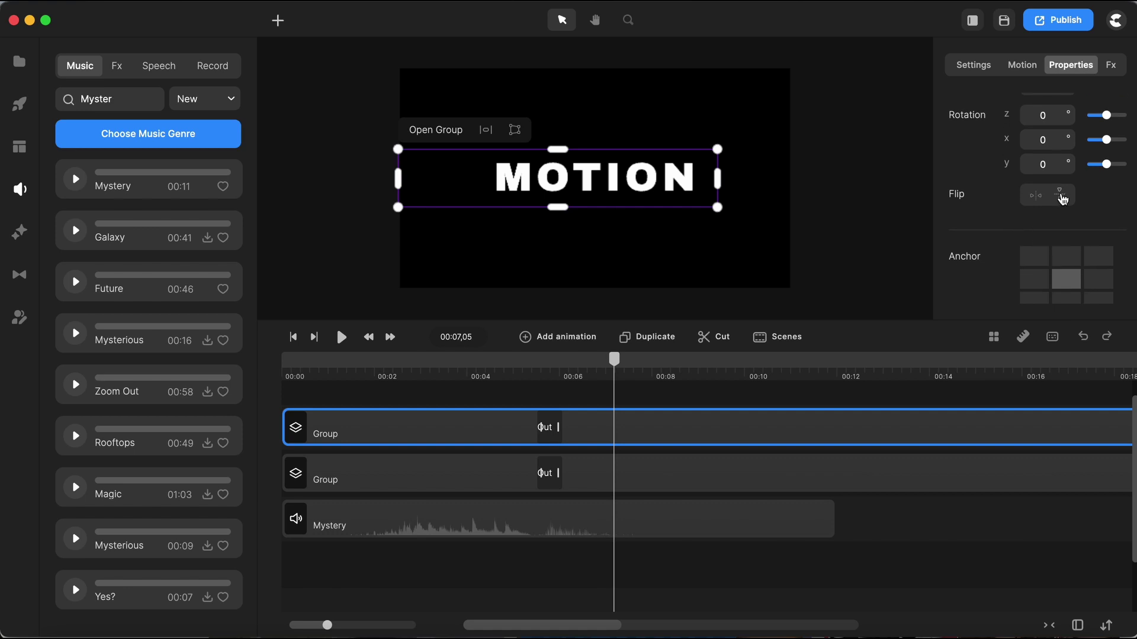
{"action": "left_click", "coordinate": [1059, 194]}
{"action": "scroll", "coordinate": [599, 175], "scroll_direction": "up", "scroll_amount": 2}
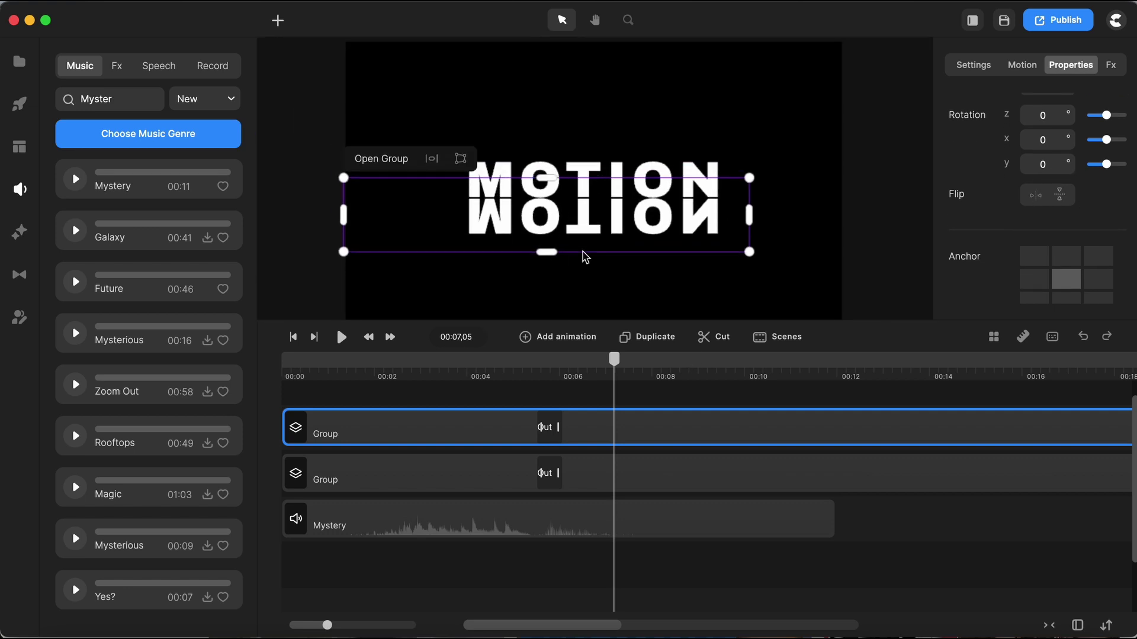
{"action": "left_click", "coordinate": [703, 399]}
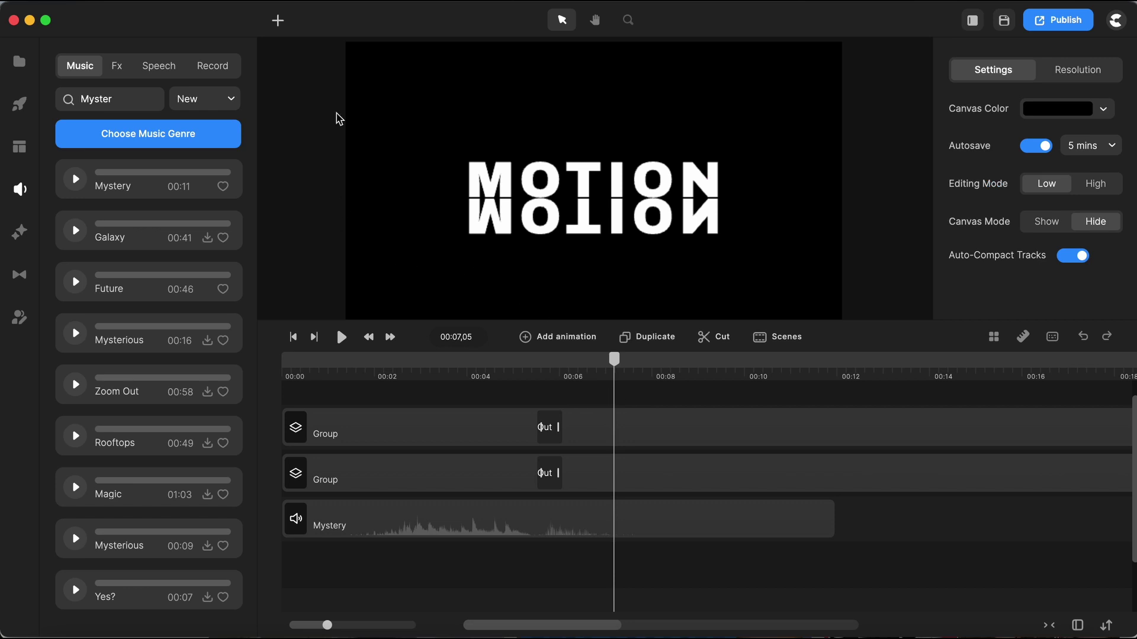
Step: Add a rectangle sized over the mirrored text, with opacity 47
{"action": "left_click", "coordinate": [278, 20]}
{"action": "left_click", "coordinate": [311, 117]}
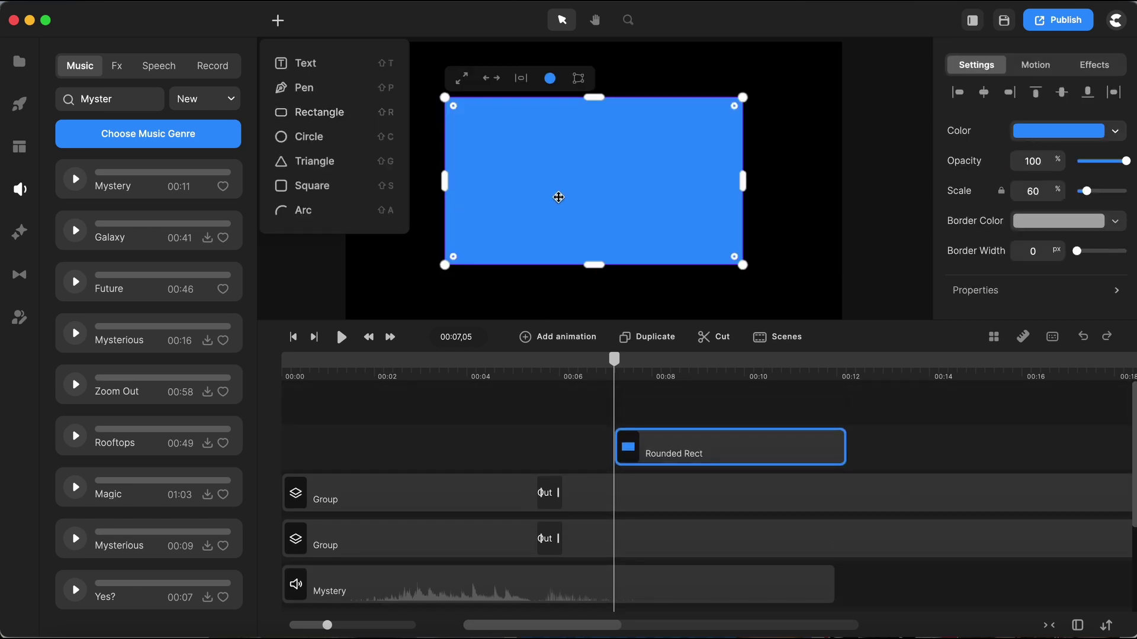
{"action": "left_click_drag", "start_coordinate": [444, 185], "coordinate": [346, 186]}
{"action": "left_click_drag", "start_coordinate": [749, 184], "coordinate": [842, 181]}
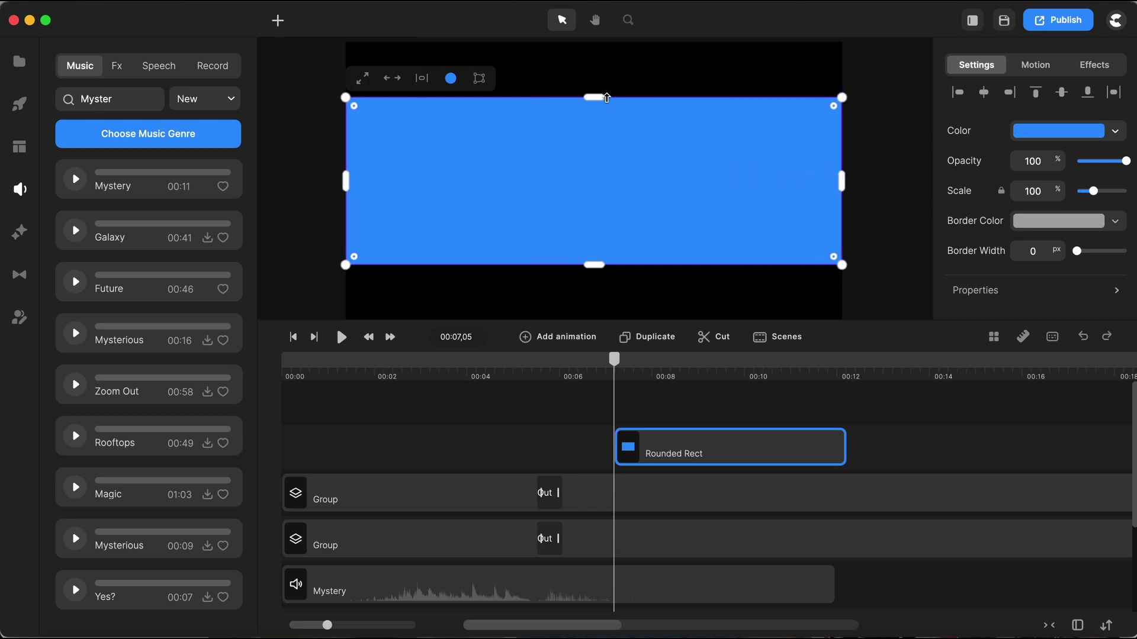
{"action": "left_click_drag", "start_coordinate": [594, 97], "coordinate": [591, 181]}
{"action": "left_click", "coordinate": [1101, 162]}
{"action": "scroll", "coordinate": [596, 213], "scroll_direction": "up", "scroll_amount": 5}
{"action": "scroll", "coordinate": [592, 182], "scroll_direction": "down", "scroll_amount": 3}
{"action": "left_click_drag", "start_coordinate": [591, 264], "coordinate": [592, 238]}
{"action": "left_click_drag", "start_coordinate": [922, 209], "coordinate": [788, 210]}
Step: Start the rectangle's clip at 00:00 and lengthen it past the playhead
{"action": "left_click_drag", "start_coordinate": [655, 438], "coordinate": [319, 434]}
{"action": "left_click_drag", "start_coordinate": [631, 370], "coordinate": [419, 382]}
{"action": "left_click_drag", "start_coordinate": [371, 447], "coordinate": [631, 447]}
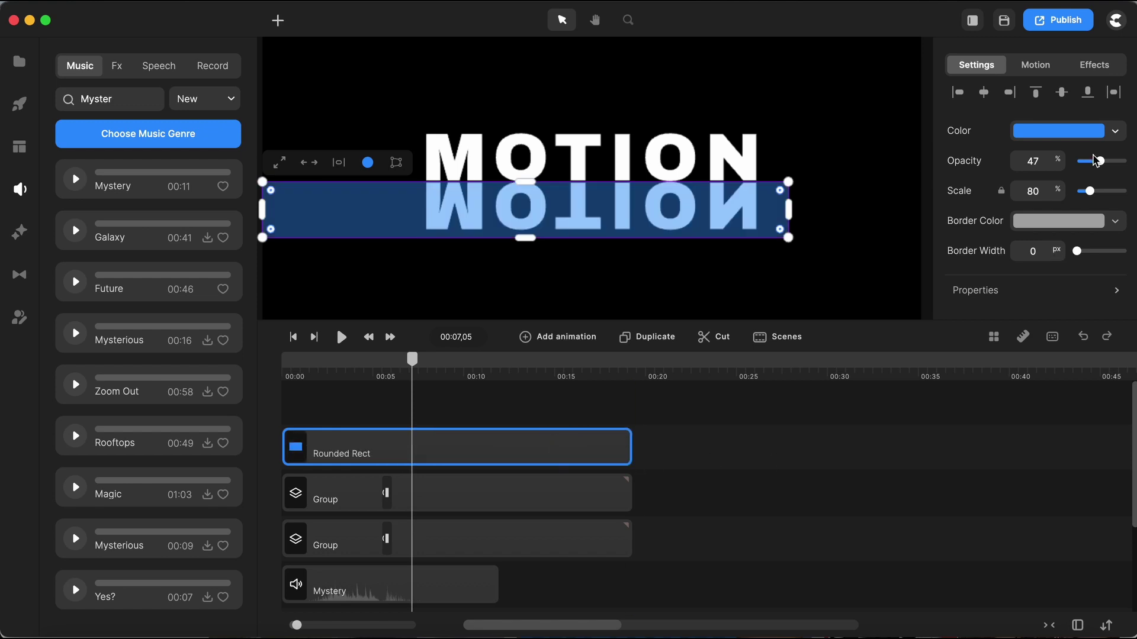
Step: Fill the rectangle with a vertical white-to-transparent linear gradient
{"action": "left_click", "coordinate": [1078, 133]}
{"action": "left_click", "coordinate": [1030, 75]}
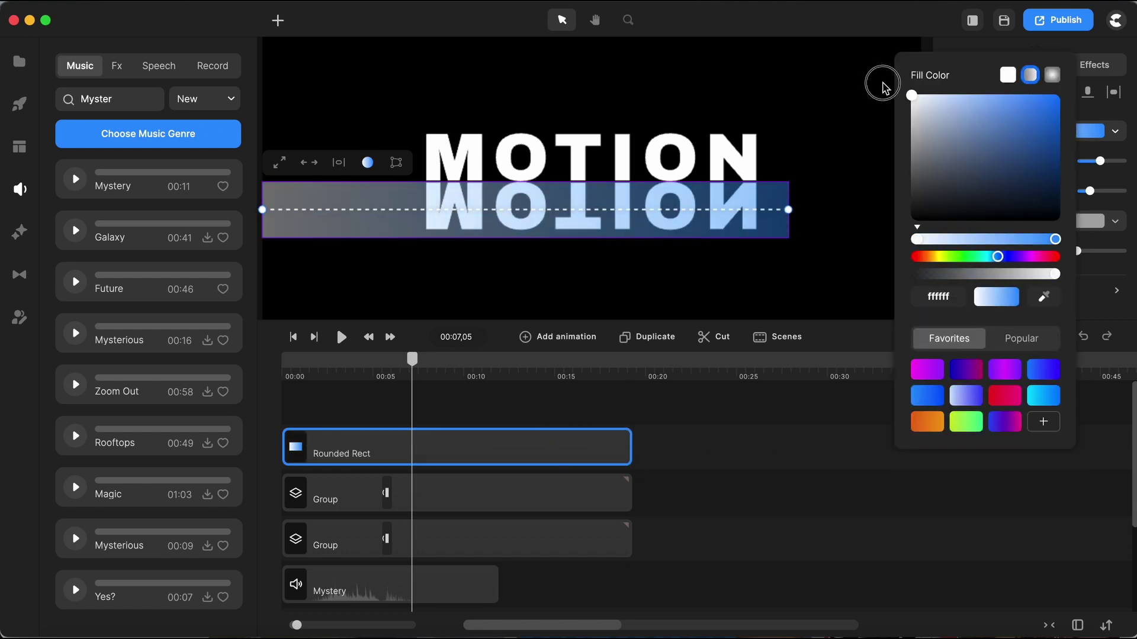
{"action": "left_click", "coordinate": [1055, 239]}
{"action": "left_click_drag", "start_coordinate": [951, 128], "coordinate": [871, 59]}
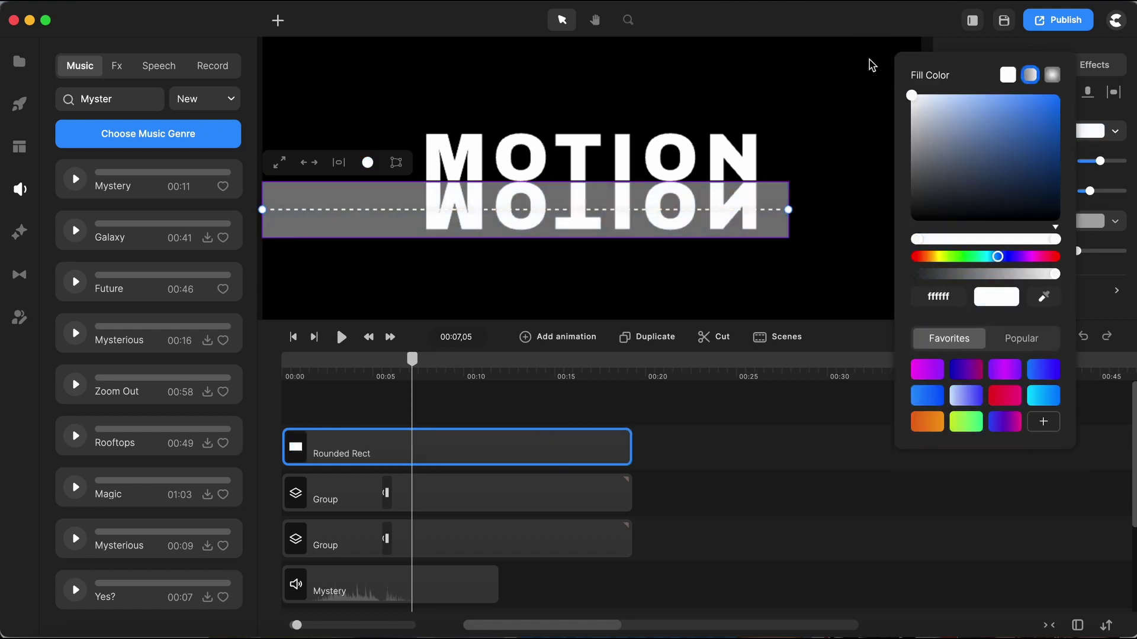
{"action": "left_click_drag", "start_coordinate": [1055, 274], "coordinate": [878, 284]}
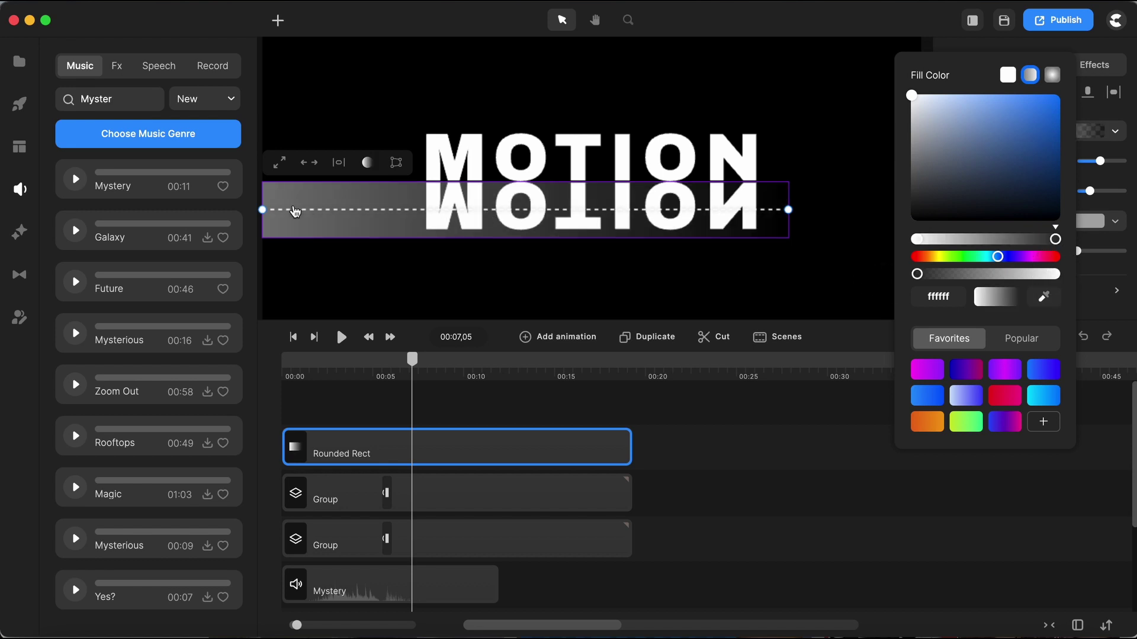
{"action": "left_click_drag", "start_coordinate": [263, 209], "coordinate": [553, 125]}
{"action": "left_click_drag", "start_coordinate": [788, 212], "coordinate": [558, 240]}
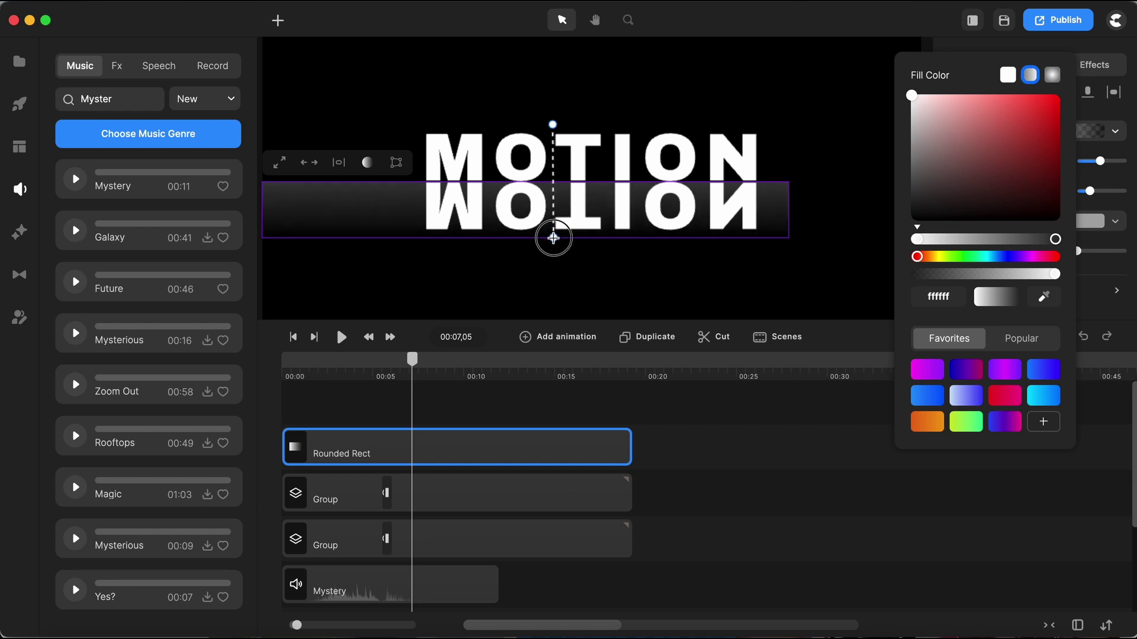
Step: Give the flipped MOTION group a Luma track matte using the Rounded Rect layer
{"action": "left_click", "coordinate": [649, 447]}
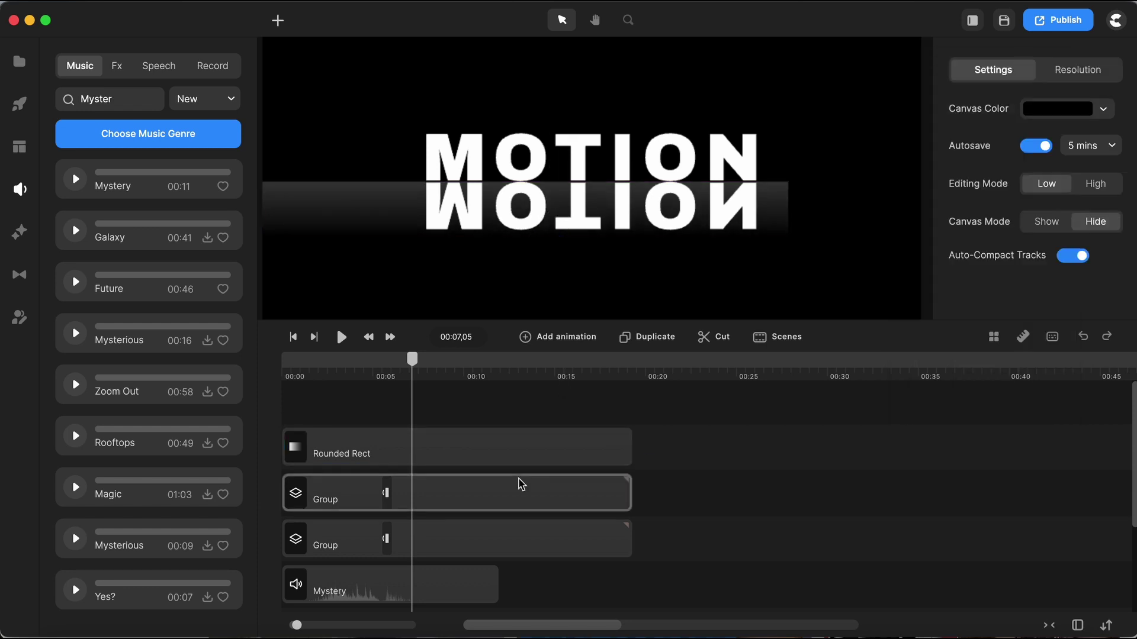
{"action": "left_click", "coordinate": [473, 502]}
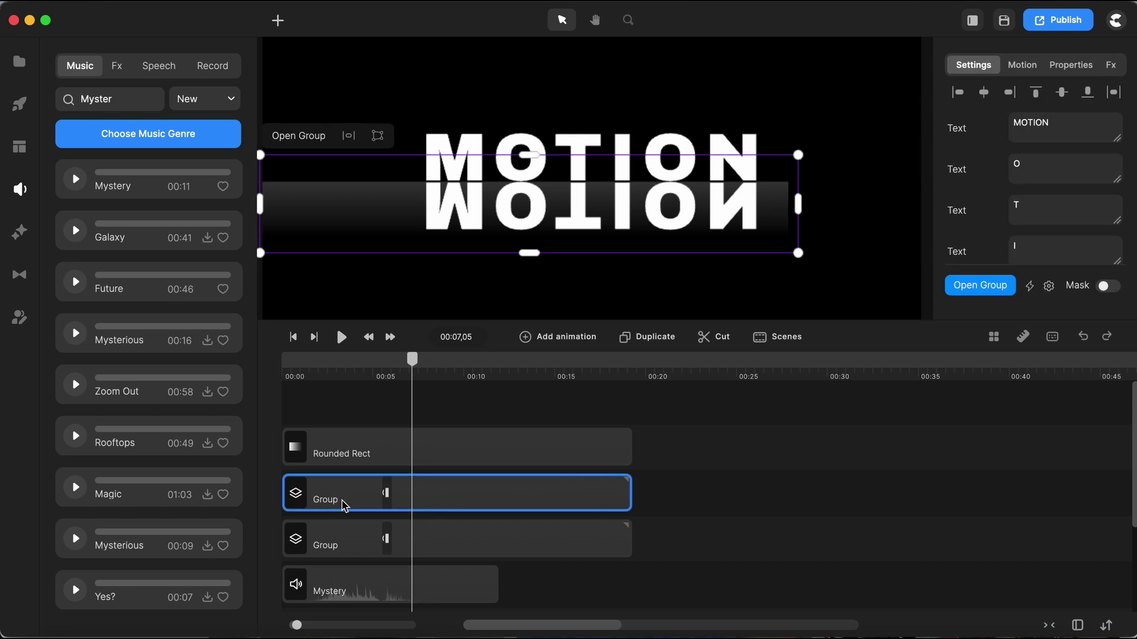
{"action": "left_click", "coordinate": [1077, 64]}
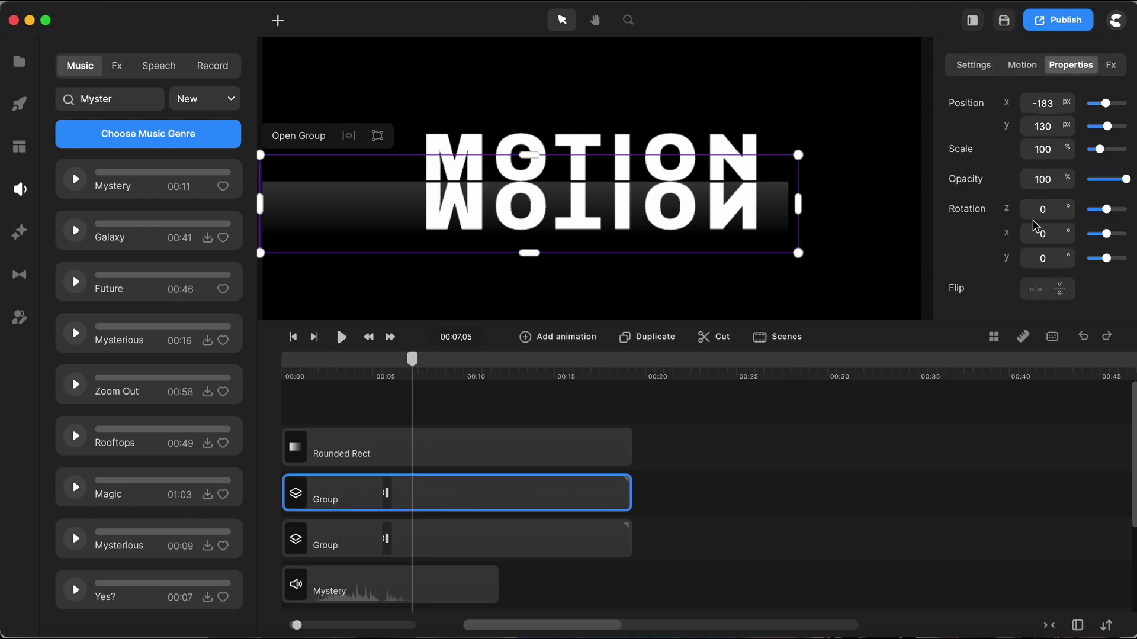
{"action": "scroll", "coordinate": [1000, 273], "scroll_direction": "down", "scroll_amount": 5}
{"action": "left_click", "coordinate": [986, 264]}
{"action": "left_click", "coordinate": [876, 353]}
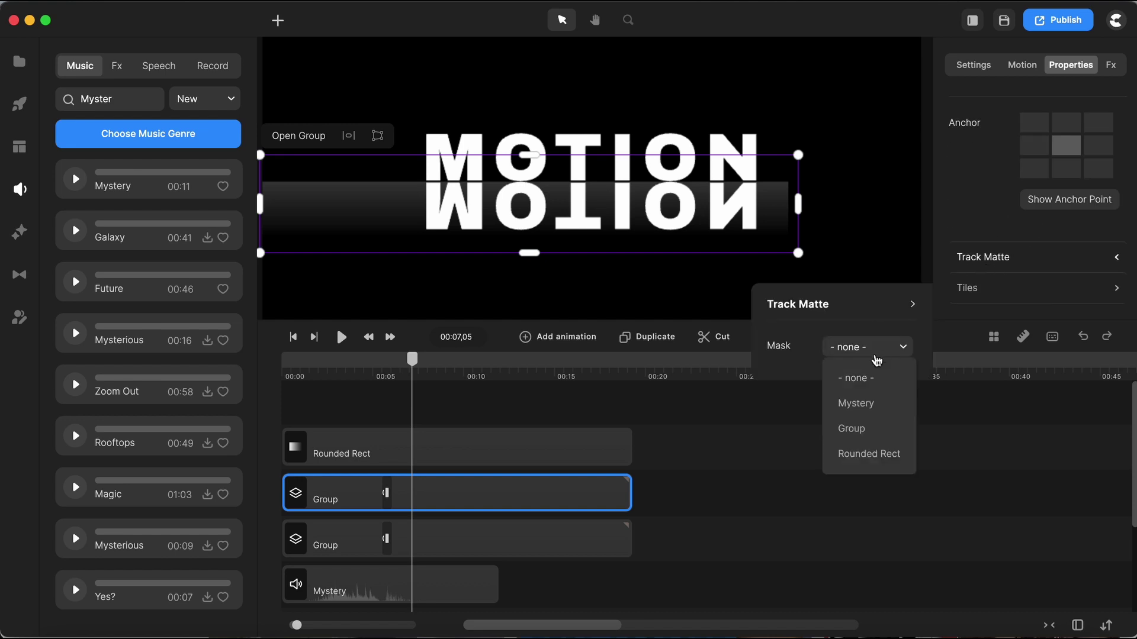
{"action": "left_click", "coordinate": [875, 454]}
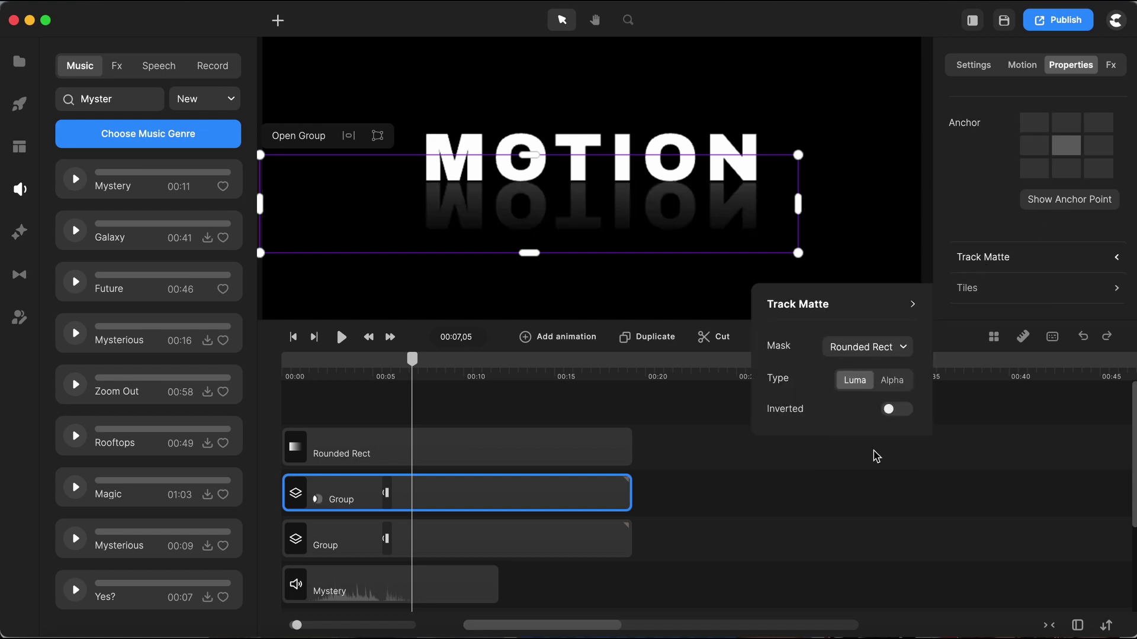
{"action": "left_click", "coordinate": [804, 512]}
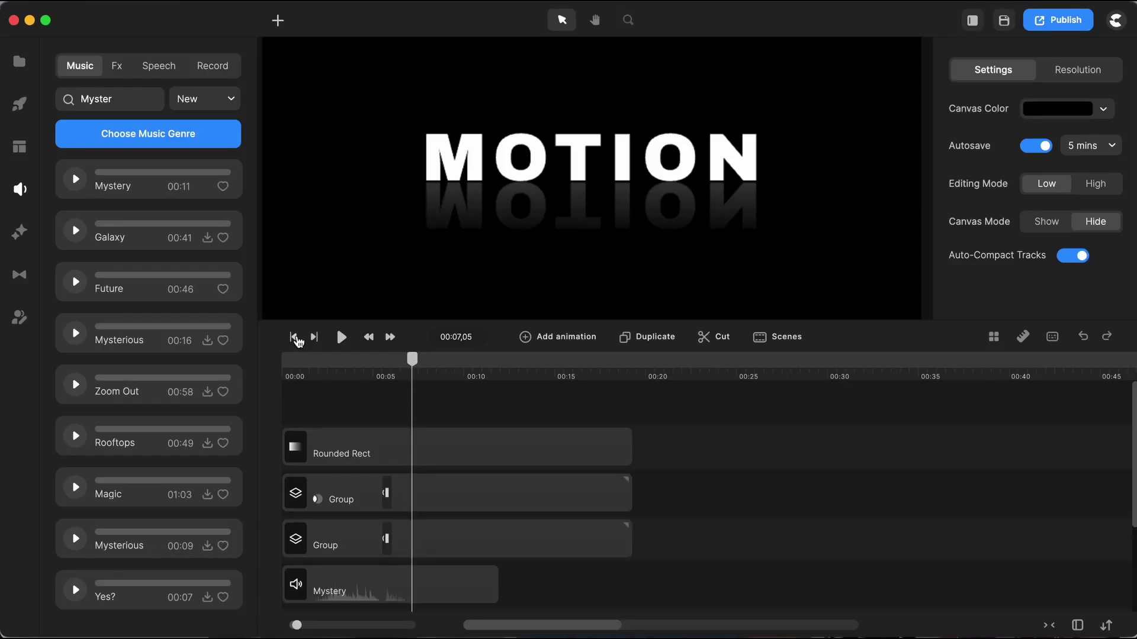
Step: Play the title from the start, enlarge the preview over the timeline, and replay
{"action": "left_click", "coordinate": [293, 337]}
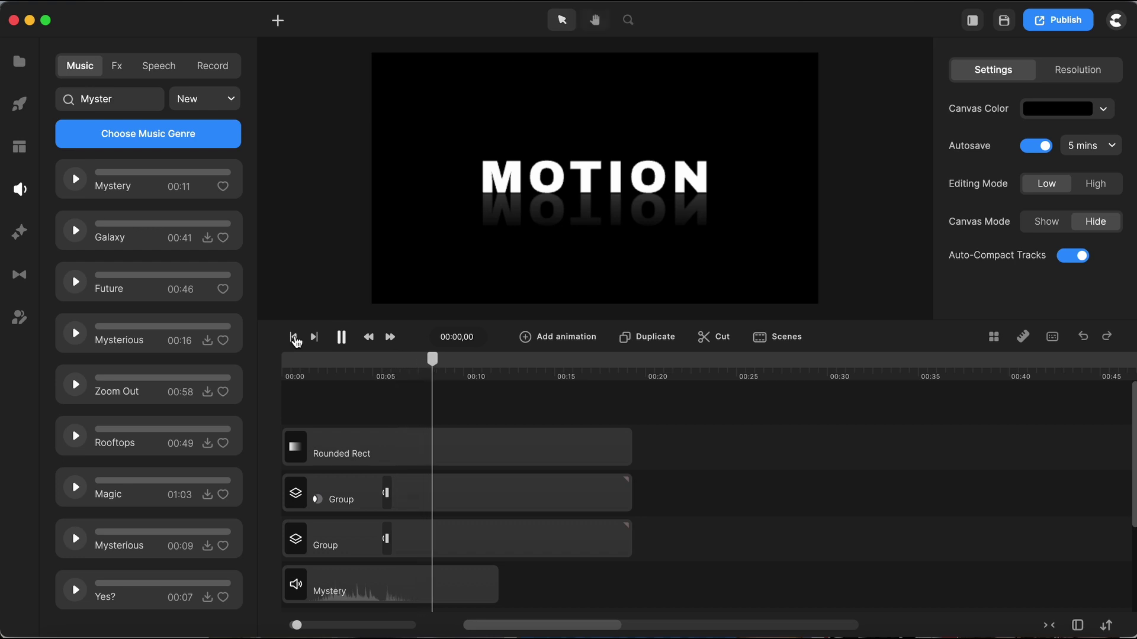
{"action": "left_click", "coordinate": [341, 337]}
{"action": "left_click_drag", "start_coordinate": [641, 326], "coordinate": [628, 496]}
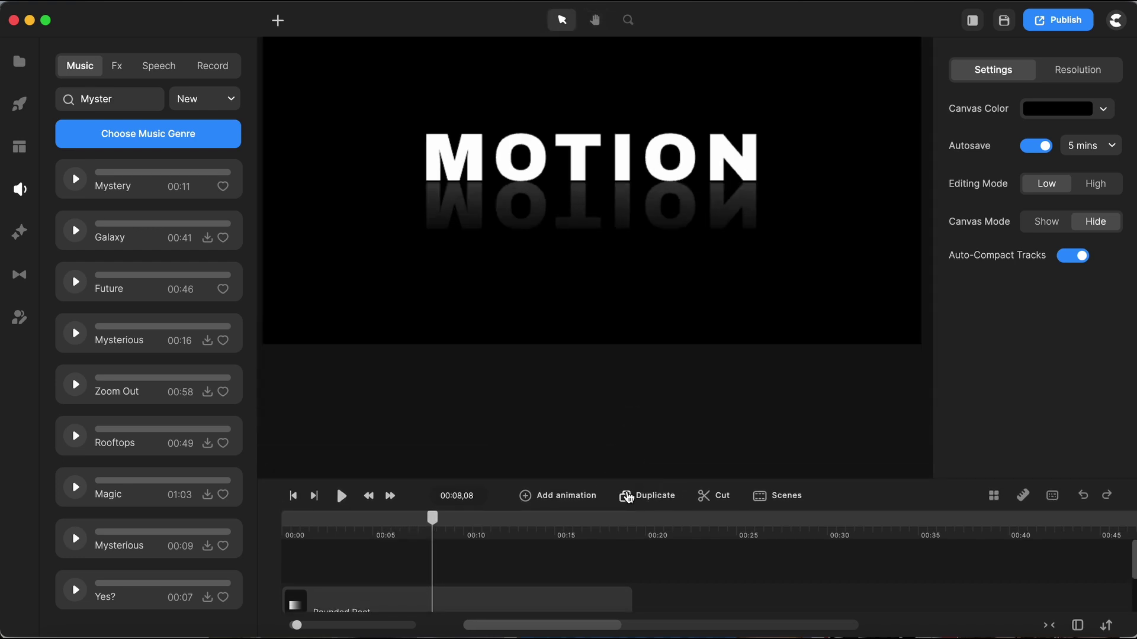
{"action": "left_click", "coordinate": [293, 497]}
{"action": "key", "text": "space"}
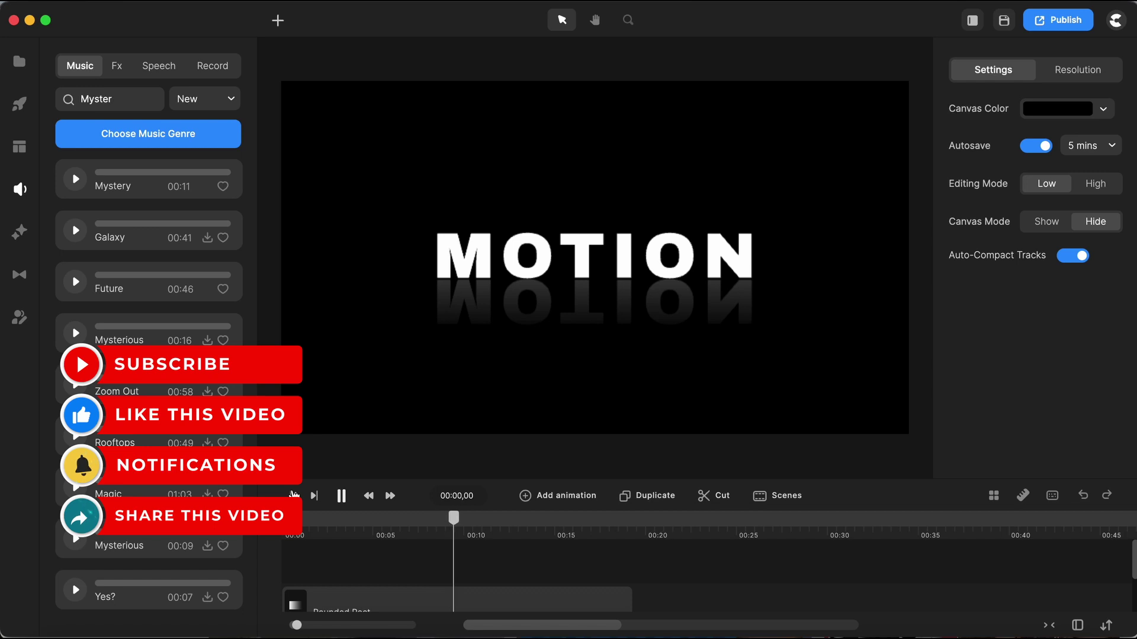
{"action": "key", "text": "space"}
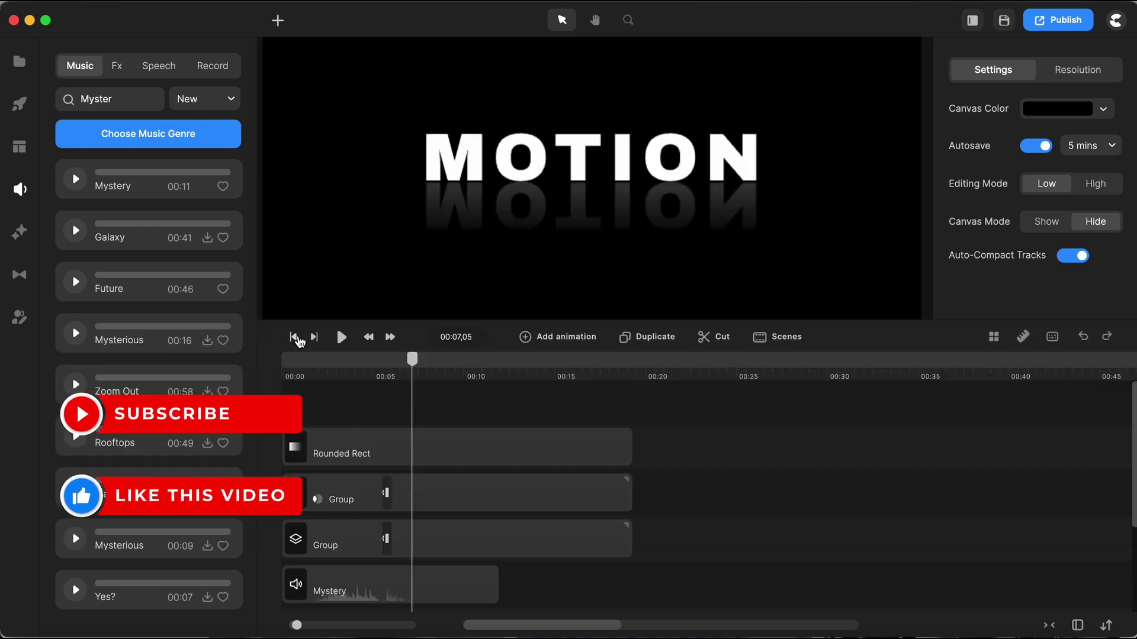
Step: Replay the finished title, enlarge the preview further, and watch it once more
{"action": "left_click", "coordinate": [295, 339]}
{"action": "key", "text": "space"}
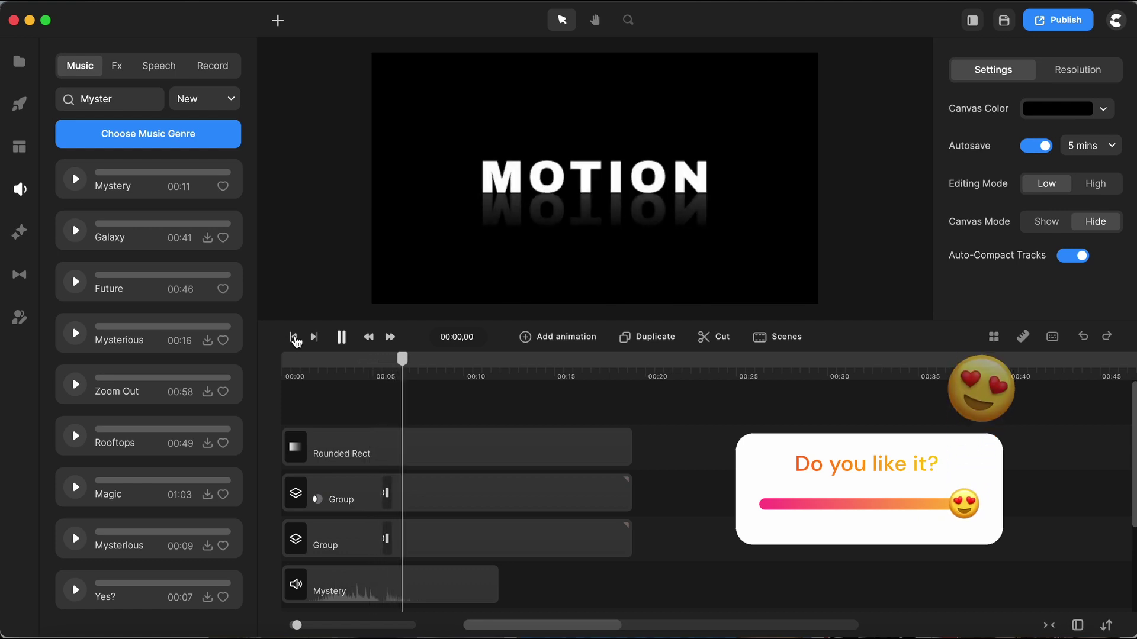
{"action": "key", "text": "space"}
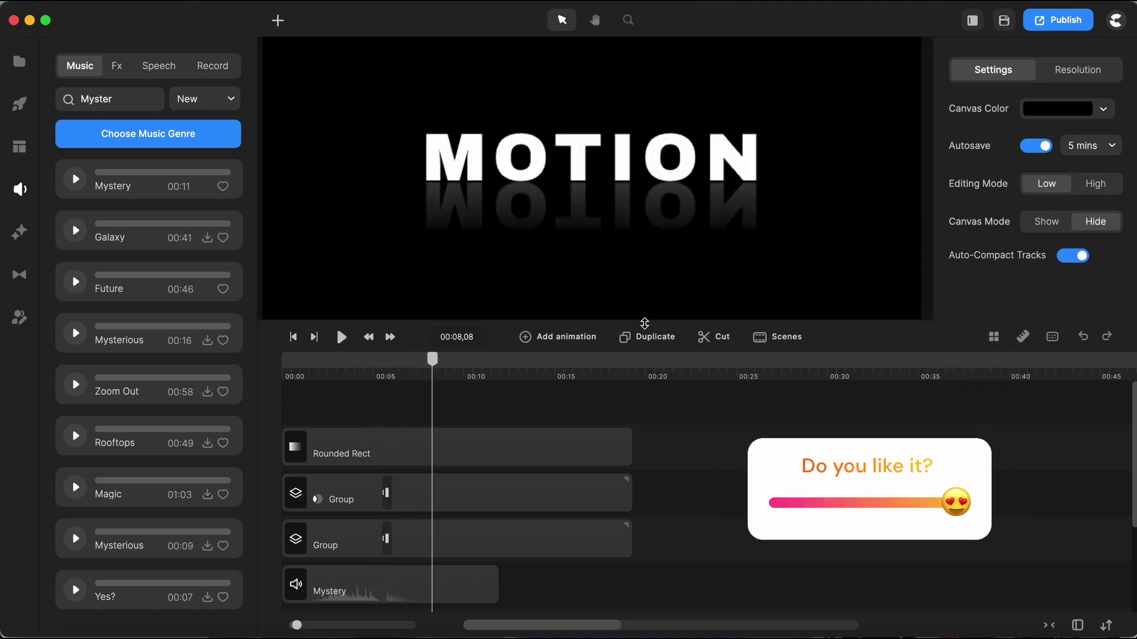
{"action": "left_click_drag", "start_coordinate": [644, 323], "coordinate": [626, 496]}
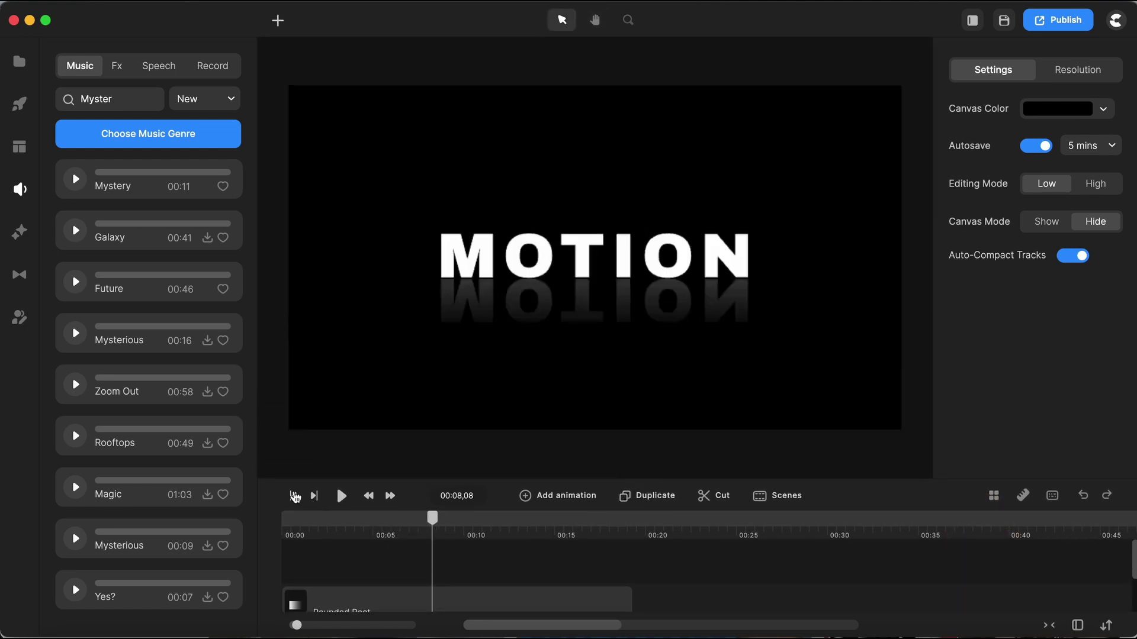
{"action": "left_click", "coordinate": [292, 496]}
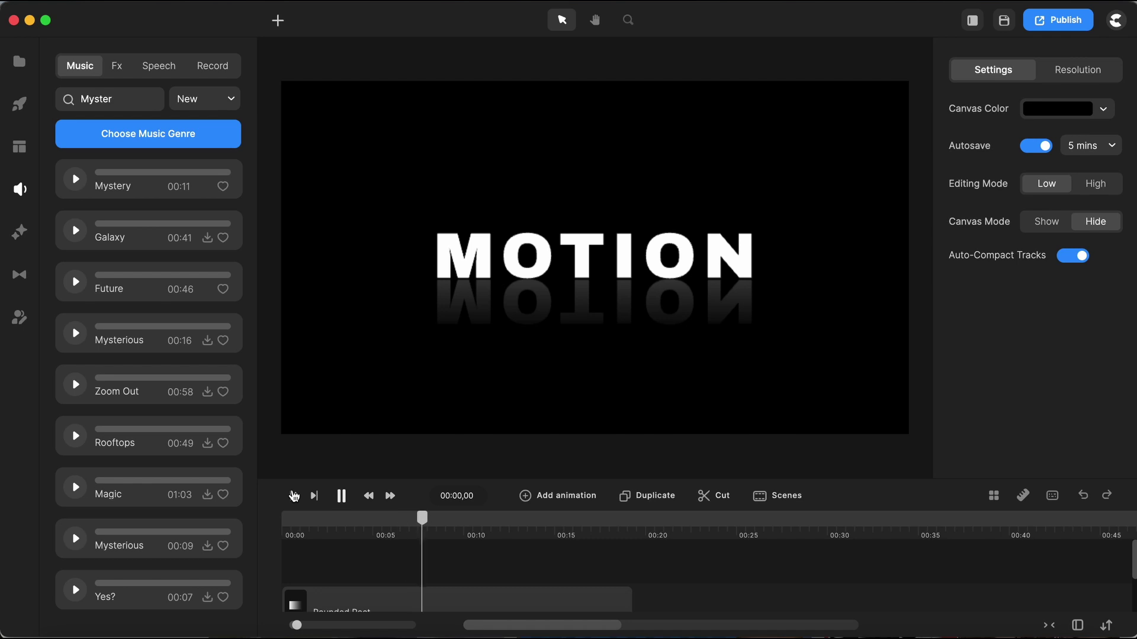
{"action": "left_click", "coordinate": [339, 495]}
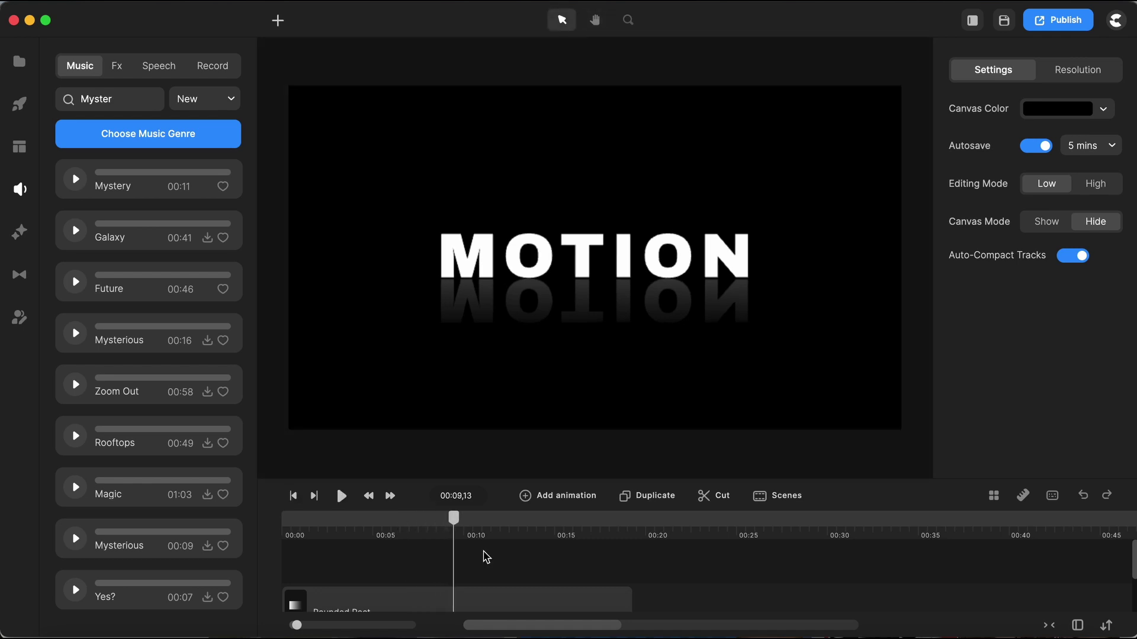